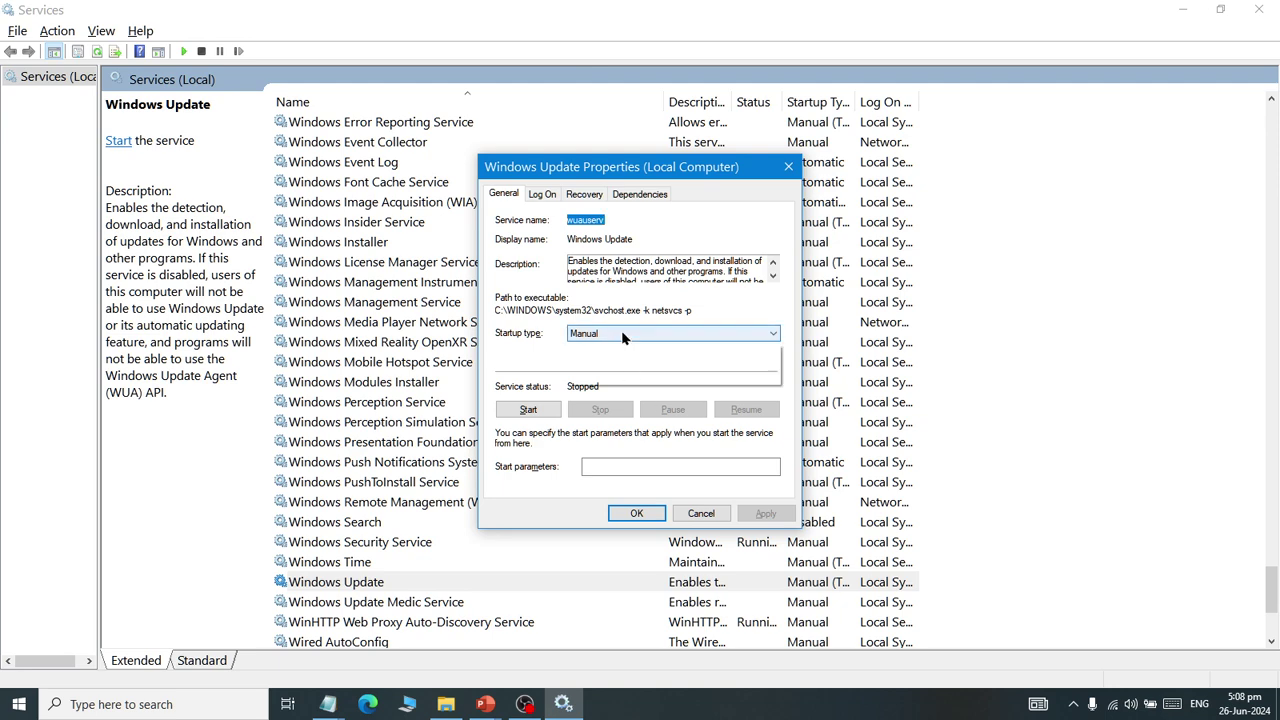
Set the Windows Update service's startup type to Disabled, apply the change, and close the Services window.
left_click(609, 380)
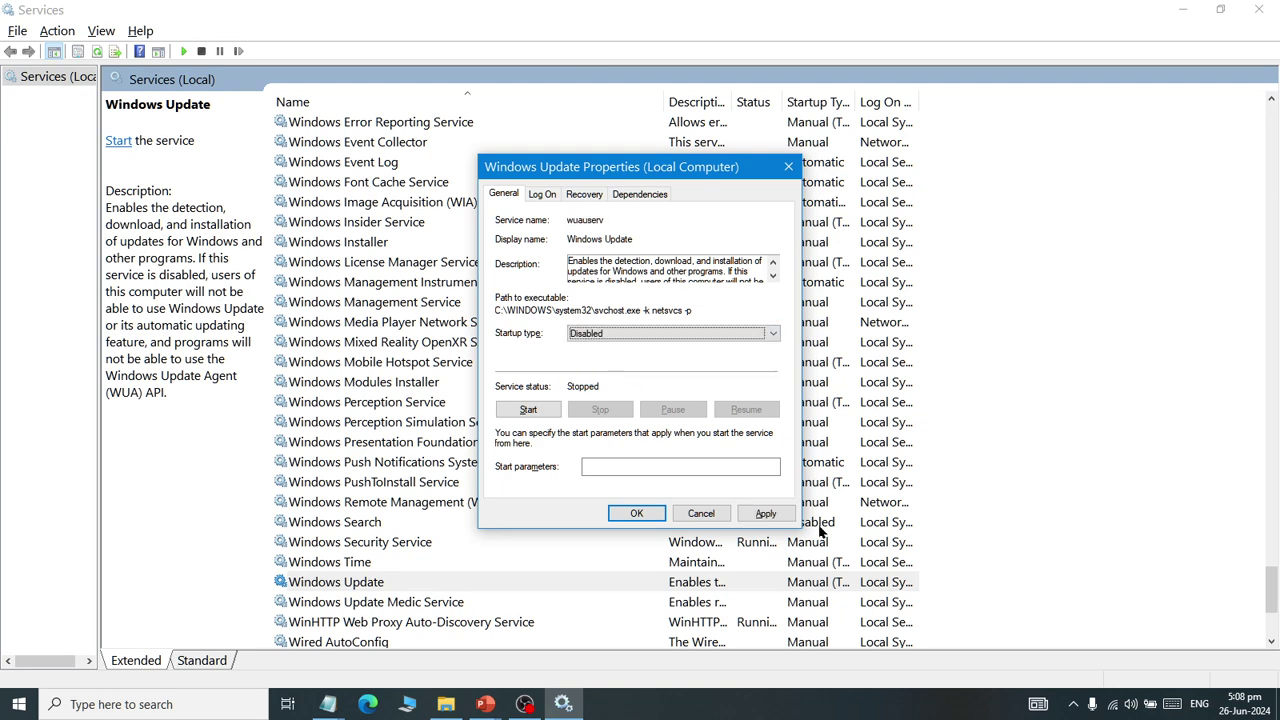
left_click(762, 513)
left_click(636, 513)
left_click(560, 414)
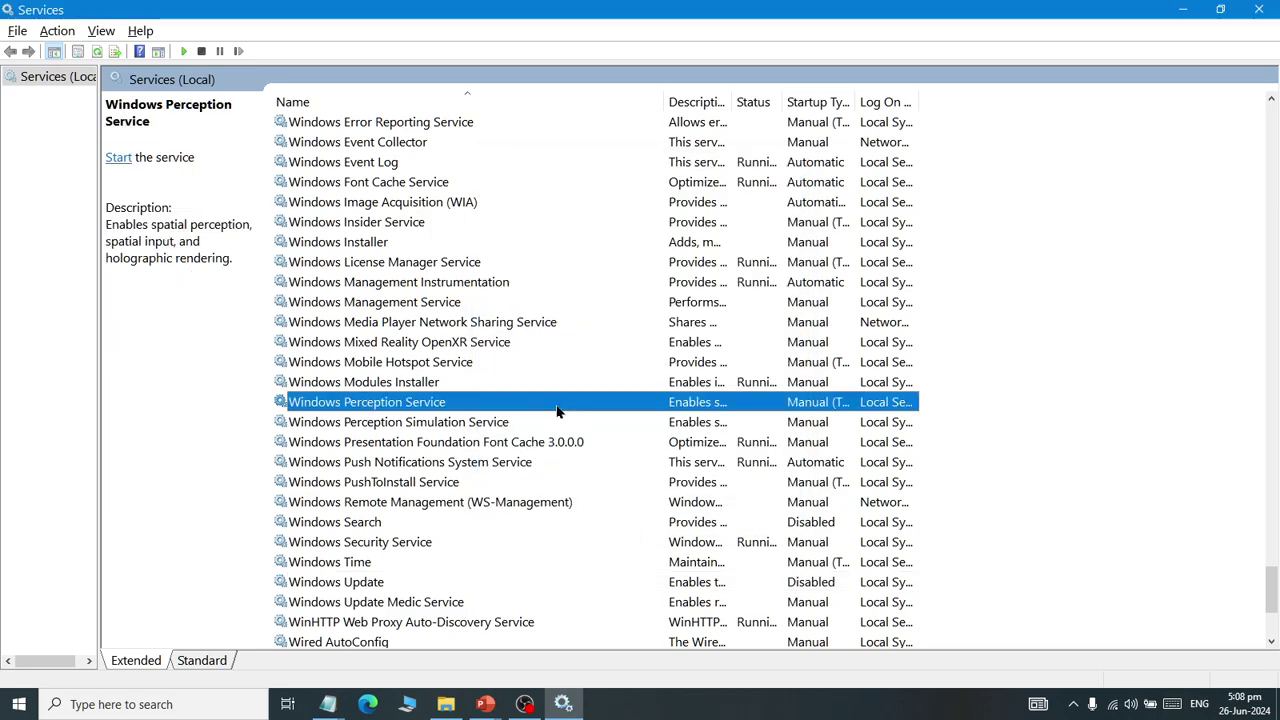
key("alt+space")
key("c")
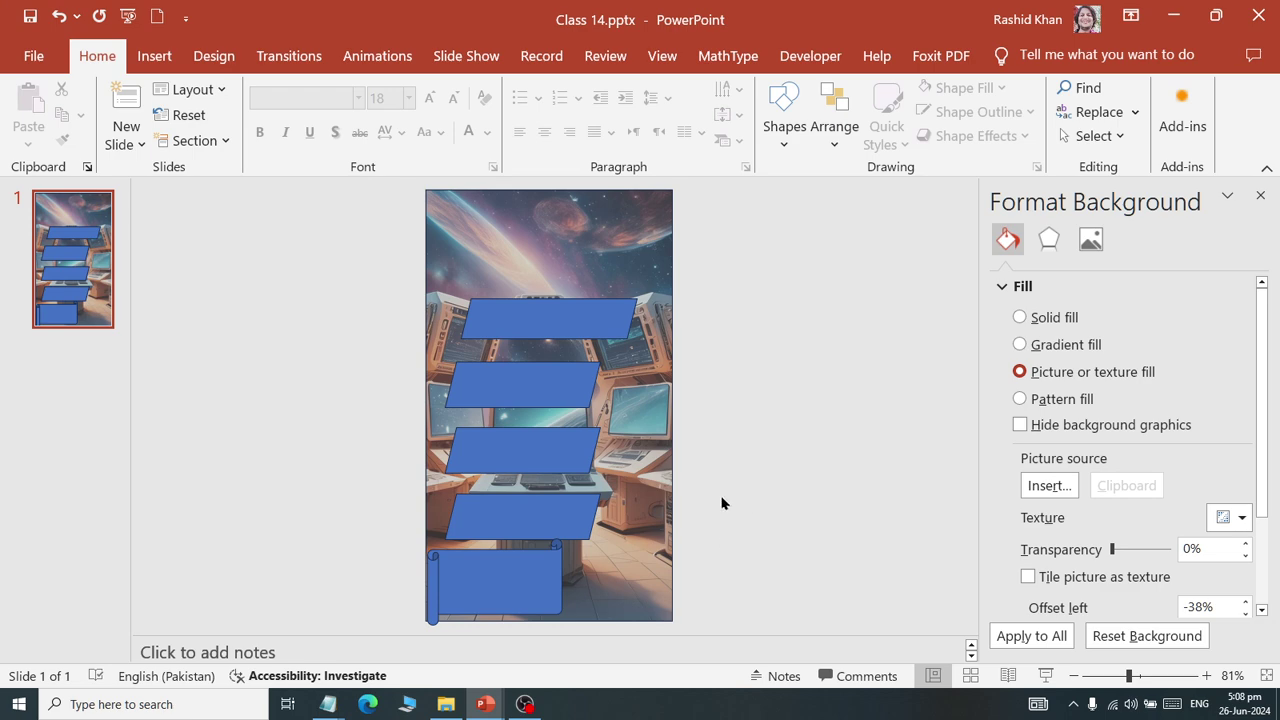
Switch to Google Chrome from the desktop, maximize it, and open the last Work profile in the profile chooser.
key("super+d")
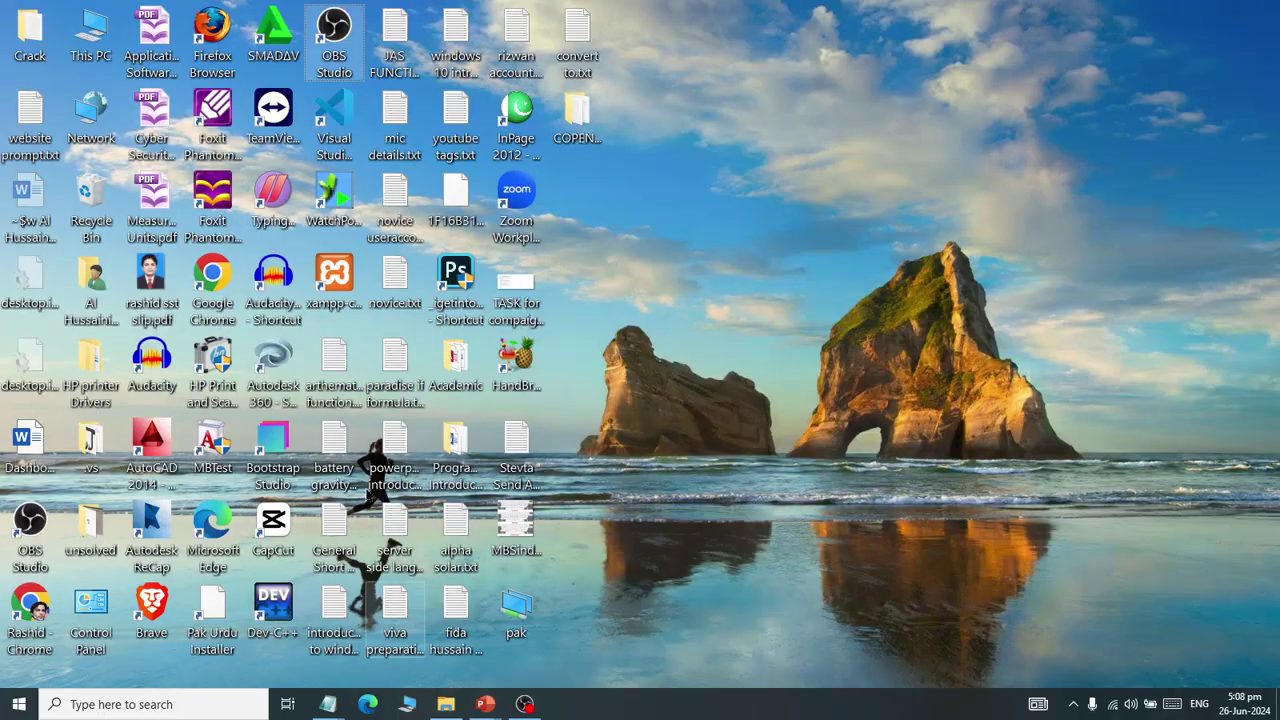
left_click(223, 302)
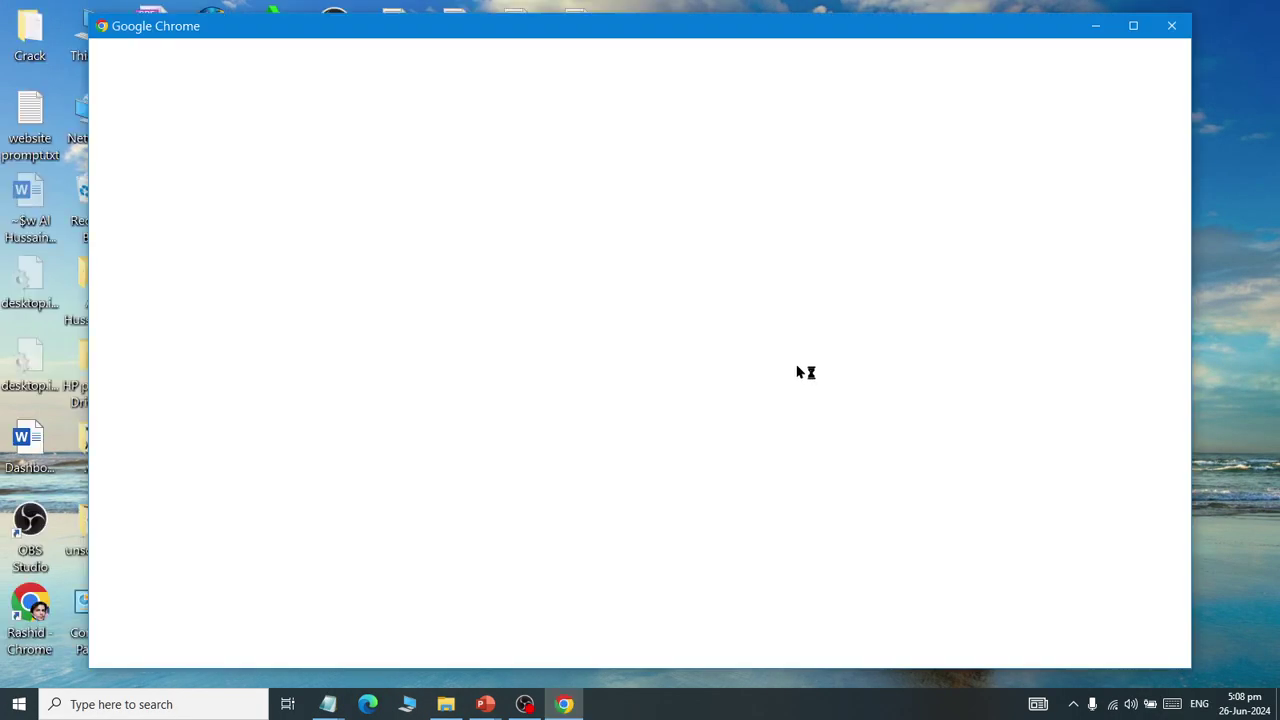
double_click(723, 32)
scroll(343, 516, "down", 1)
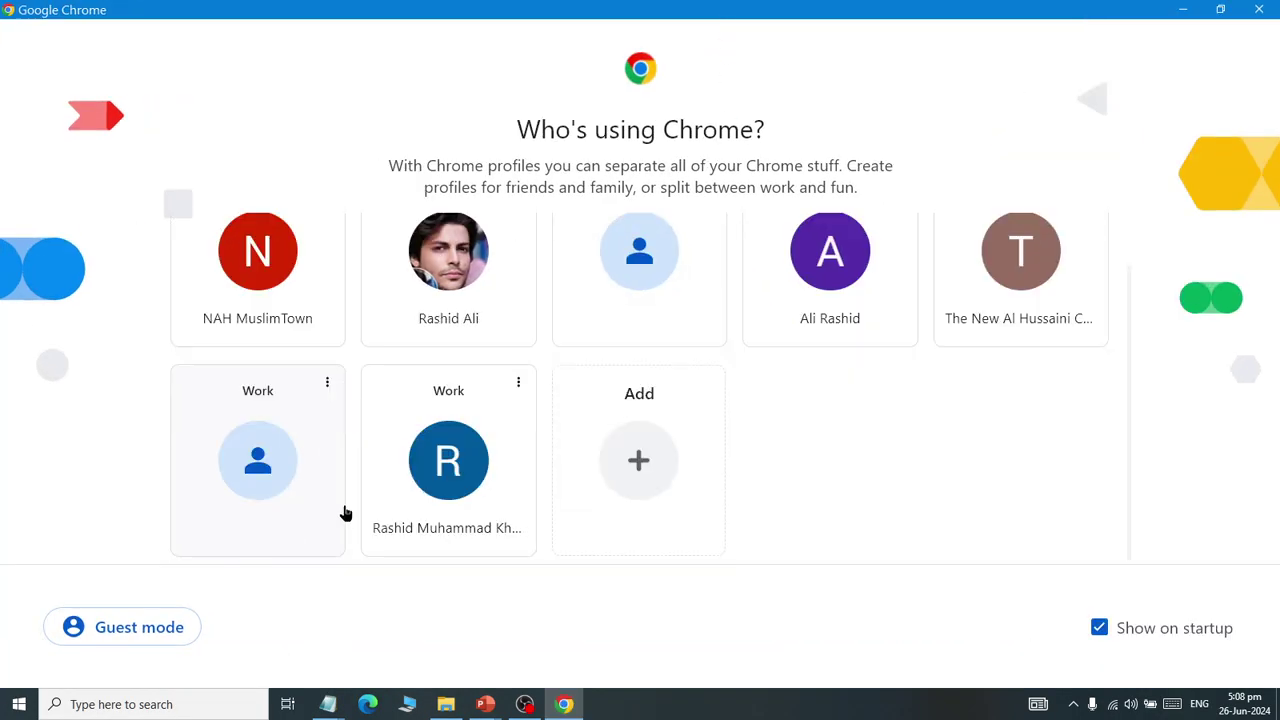
left_click(465, 488)
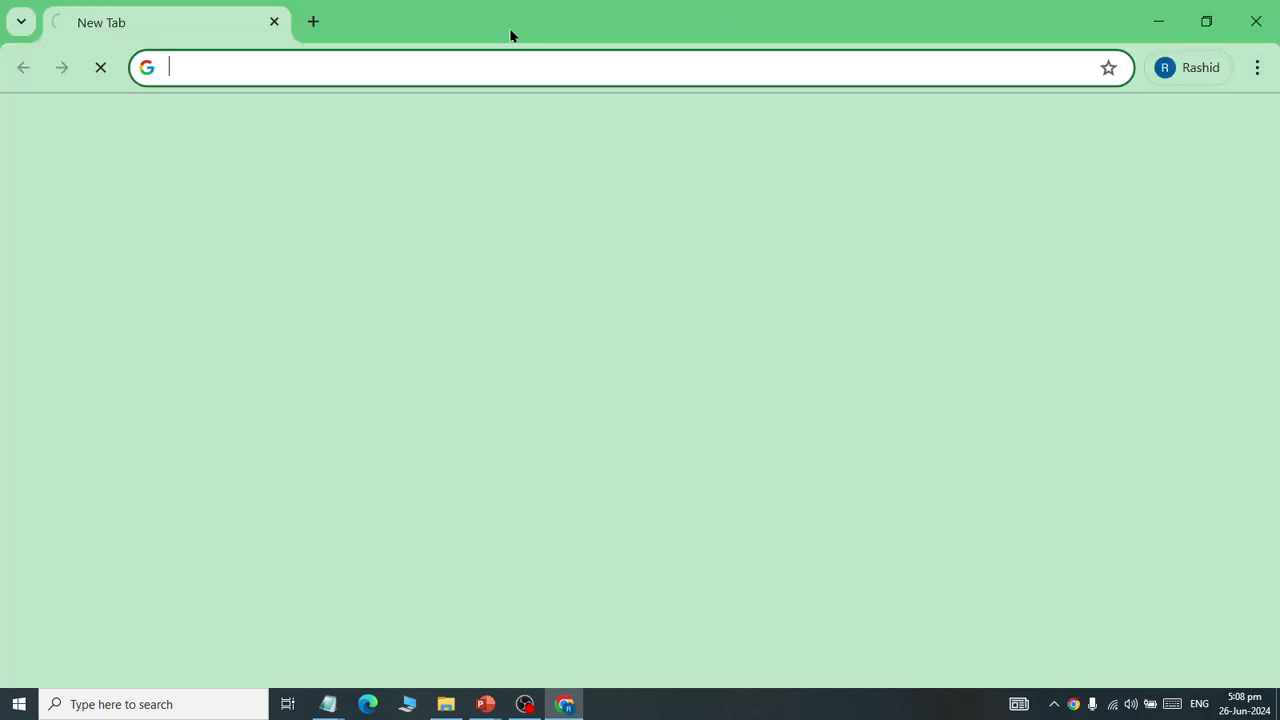
Load google.com in the first tab and pexels.com in a new tab.
left_click(385, 59)
type("googl")
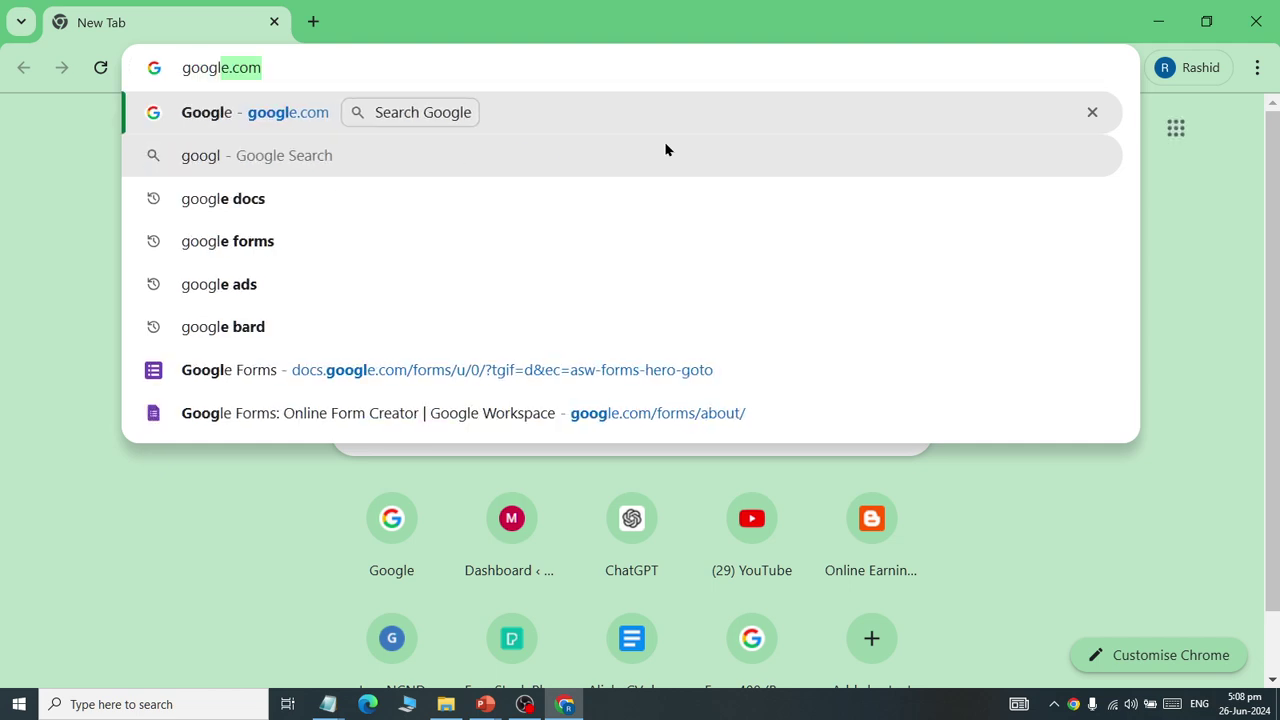
key("Return")
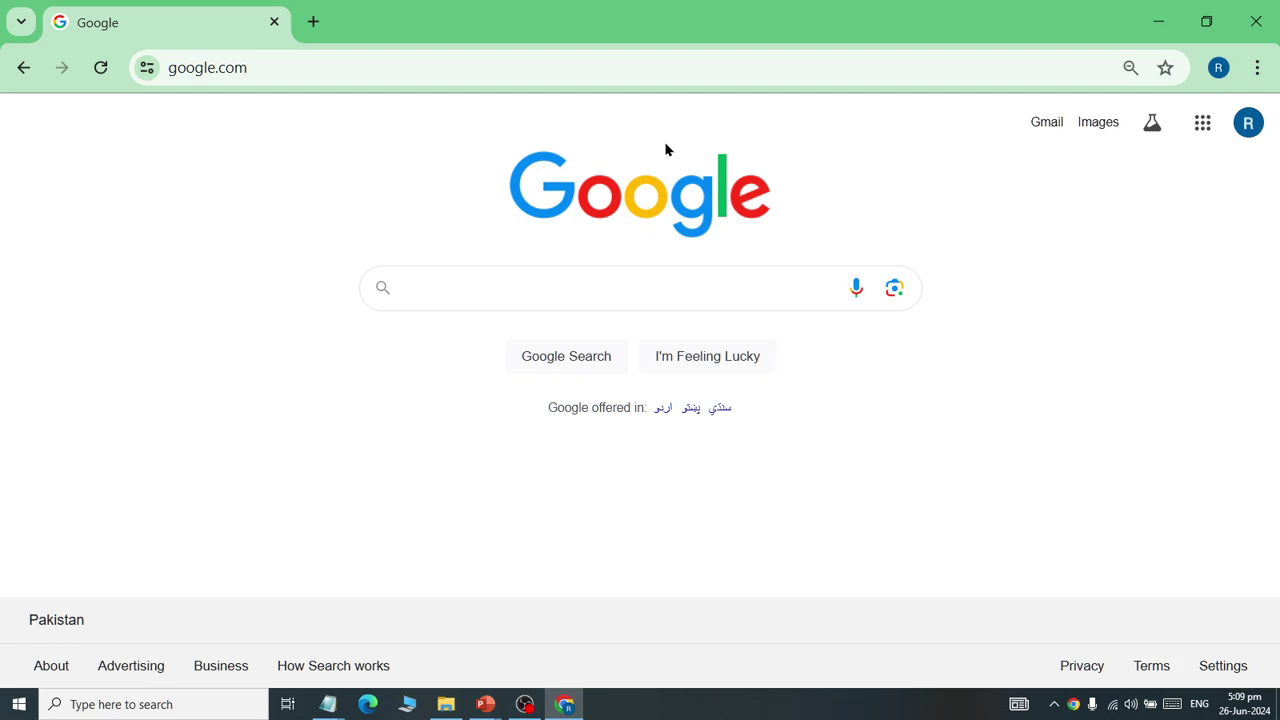
left_click(309, 20)
type("pe")
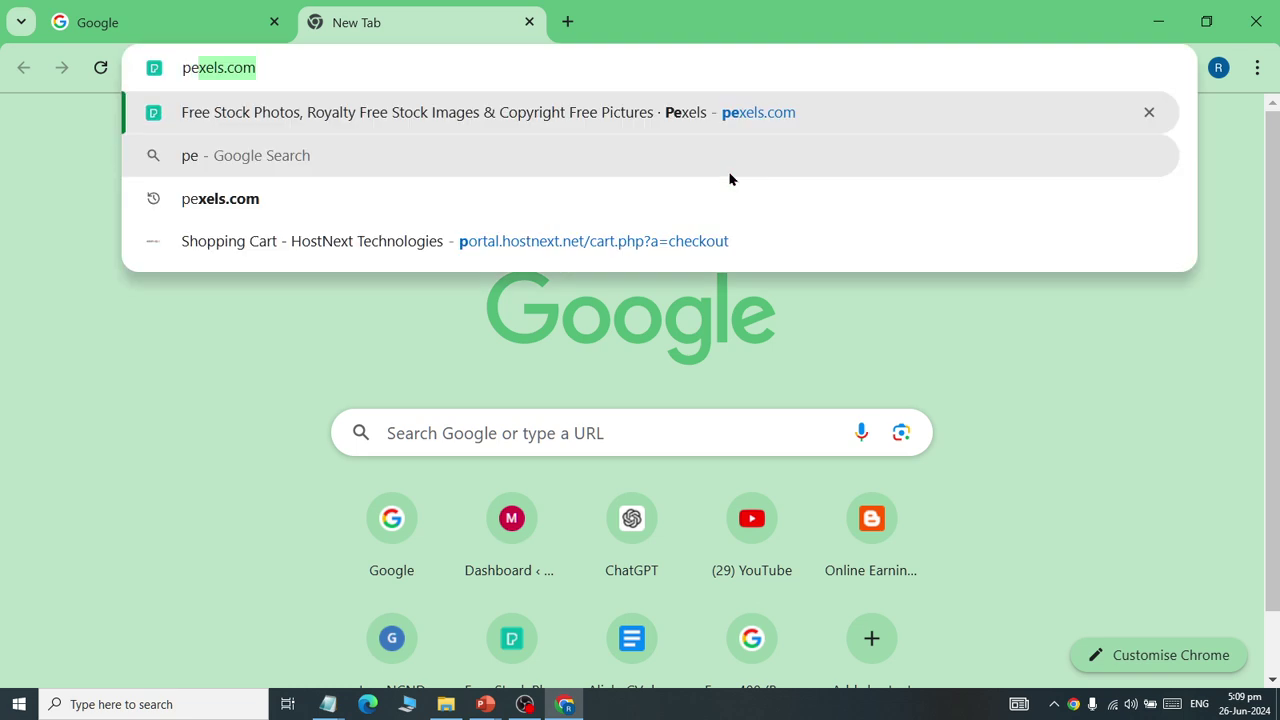
type("xels")
key("Return")
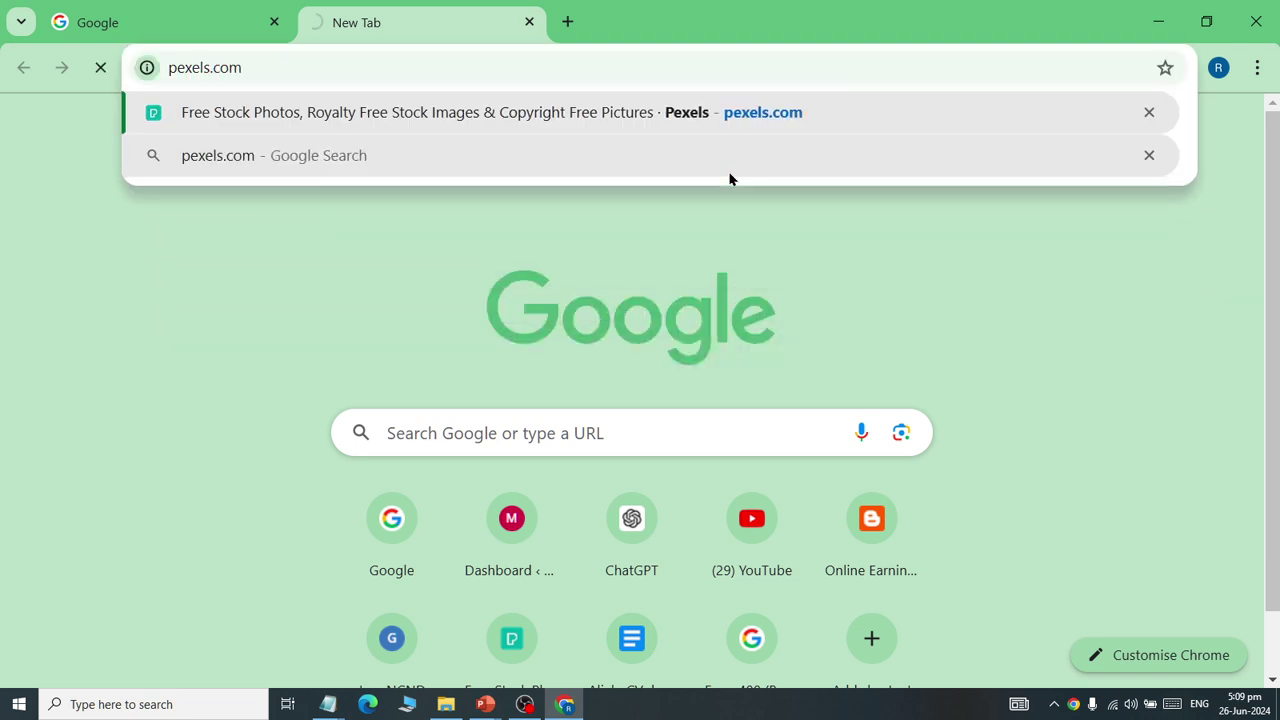
Load remove.bg in a third browser tab.
left_click(203, 28)
left_click(567, 21)
type("remove.bg")
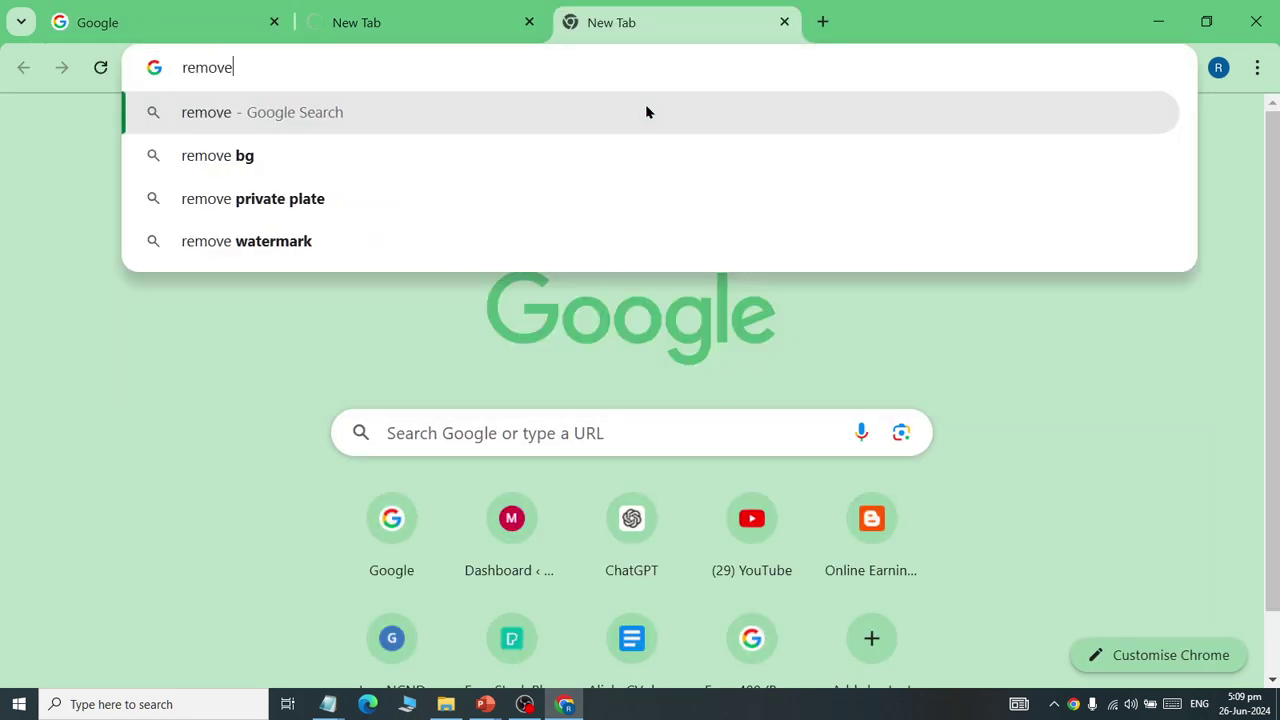
key("Return")
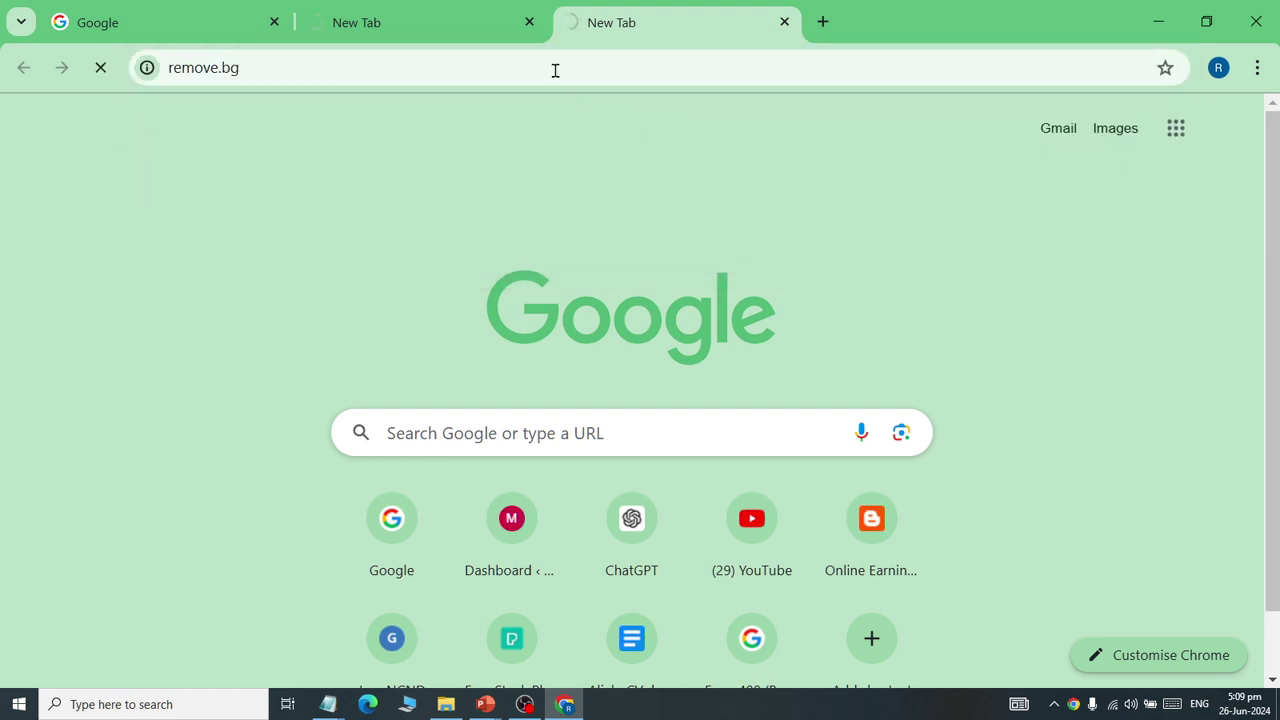
left_click(409, 10)
left_click(653, 15)
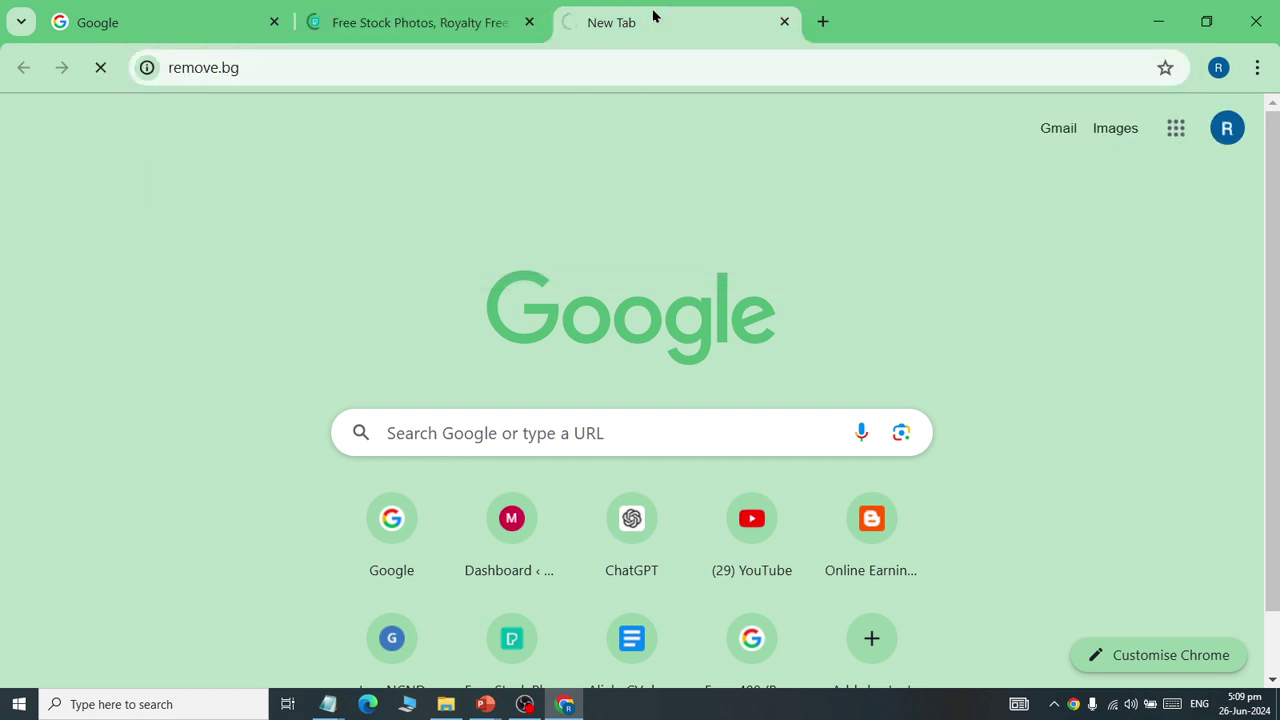
Search the Pexels photo library for "offering" using the suggested search term.
left_click(414, 23)
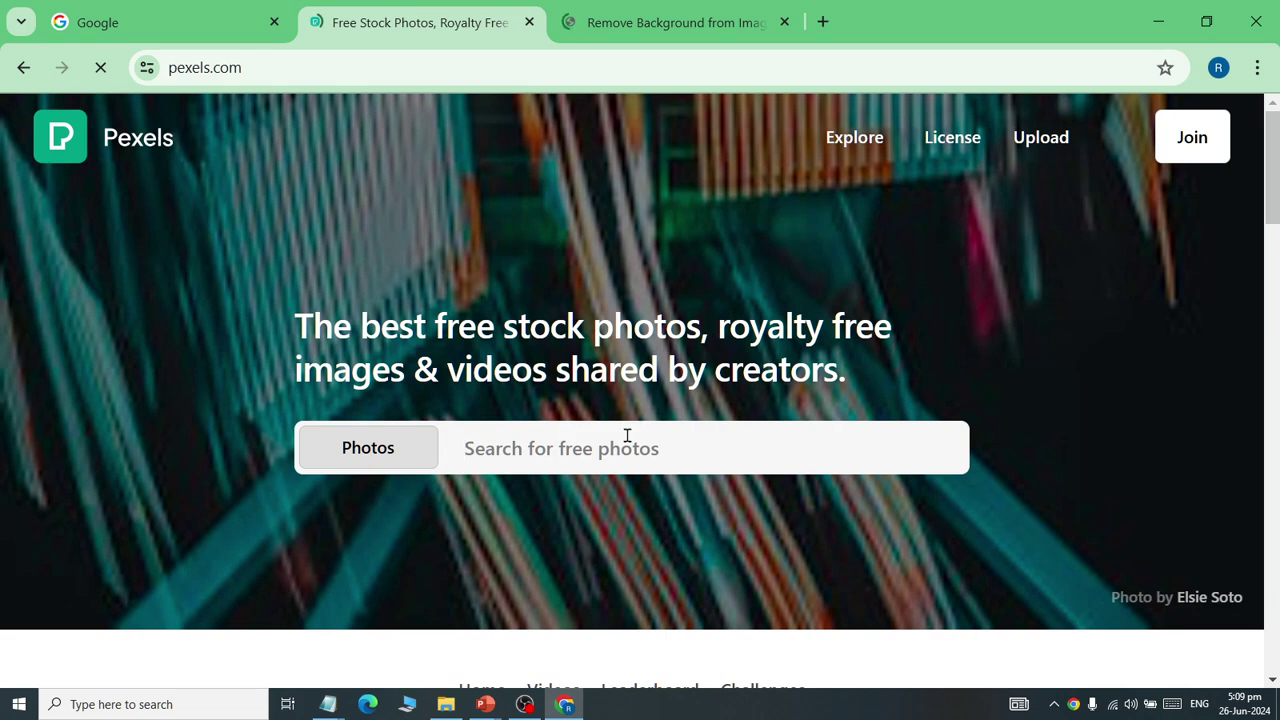
scroll(638, 437, "down", 1)
scroll(638, 437, "down", 12)
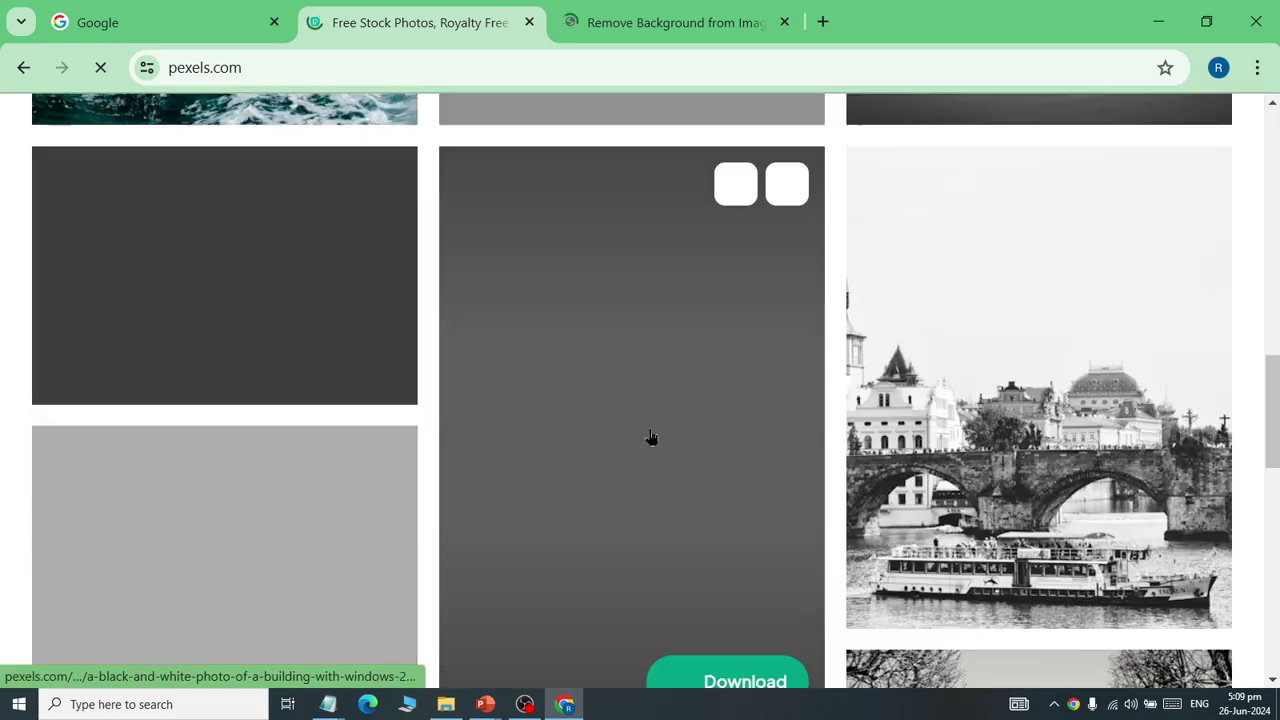
scroll(645, 432, "up", 10)
scroll(655, 418, "up", 3)
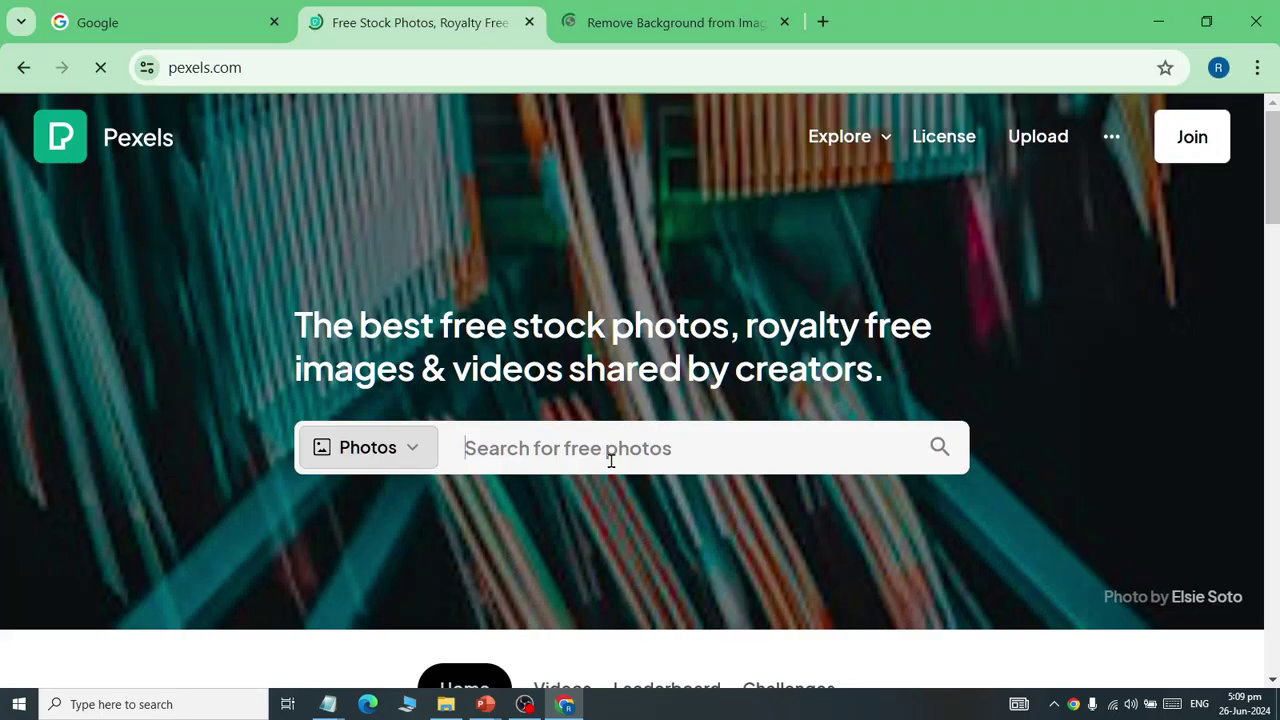
left_click(613, 452)
type("offer")
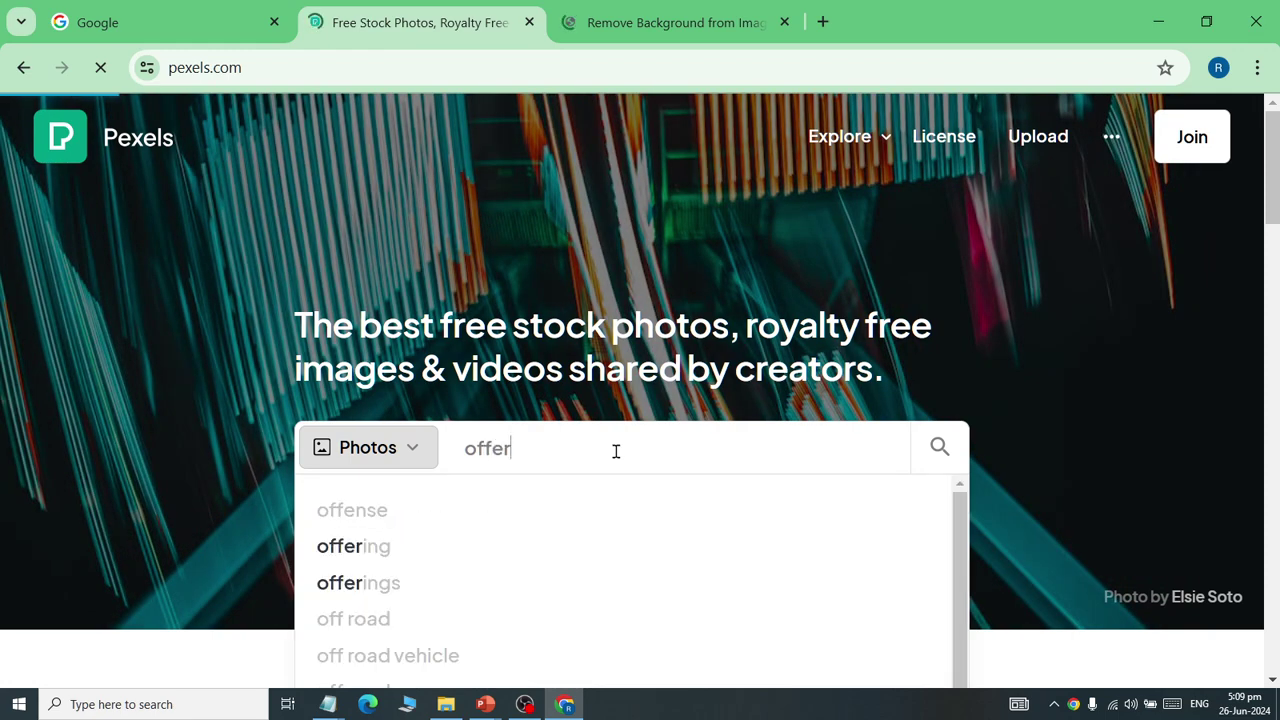
left_click(358, 546)
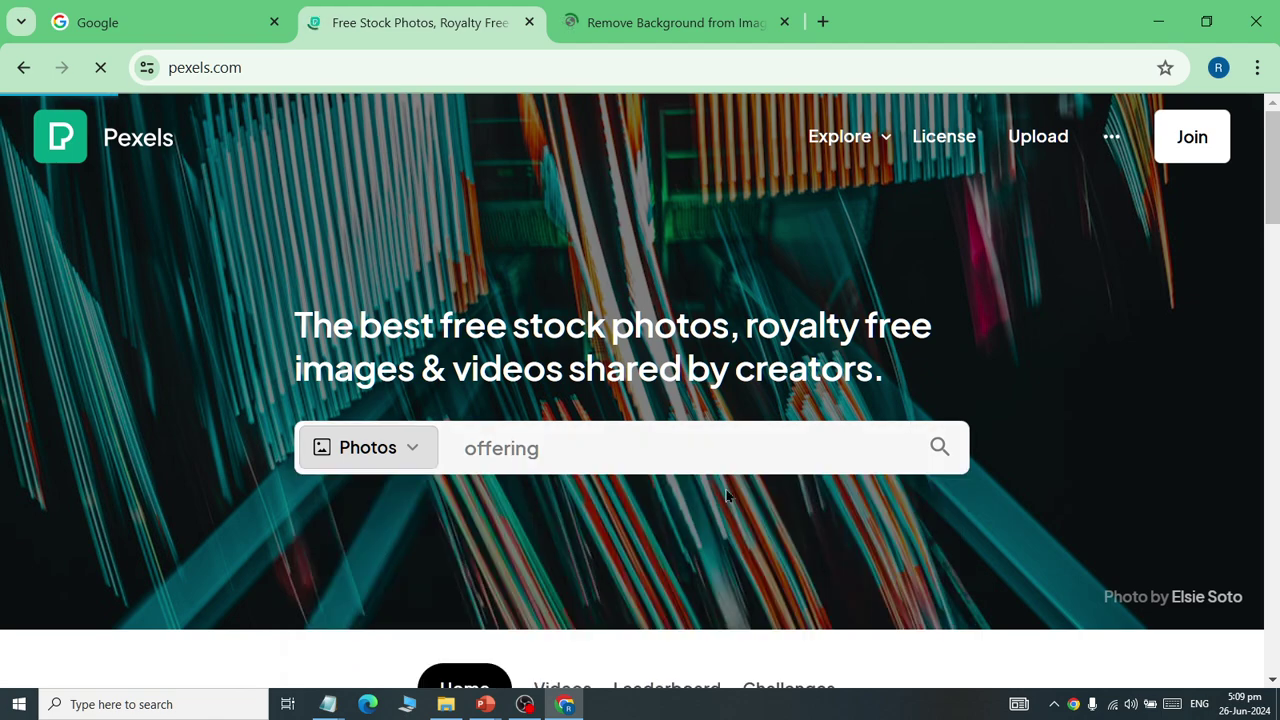
Look through the Pexels "offering" photo results for a suitable picture.
left_click(640, 20)
left_click(477, 22)
left_click(669, 22)
left_click(405, 24)
scroll(685, 480, "down", 4)
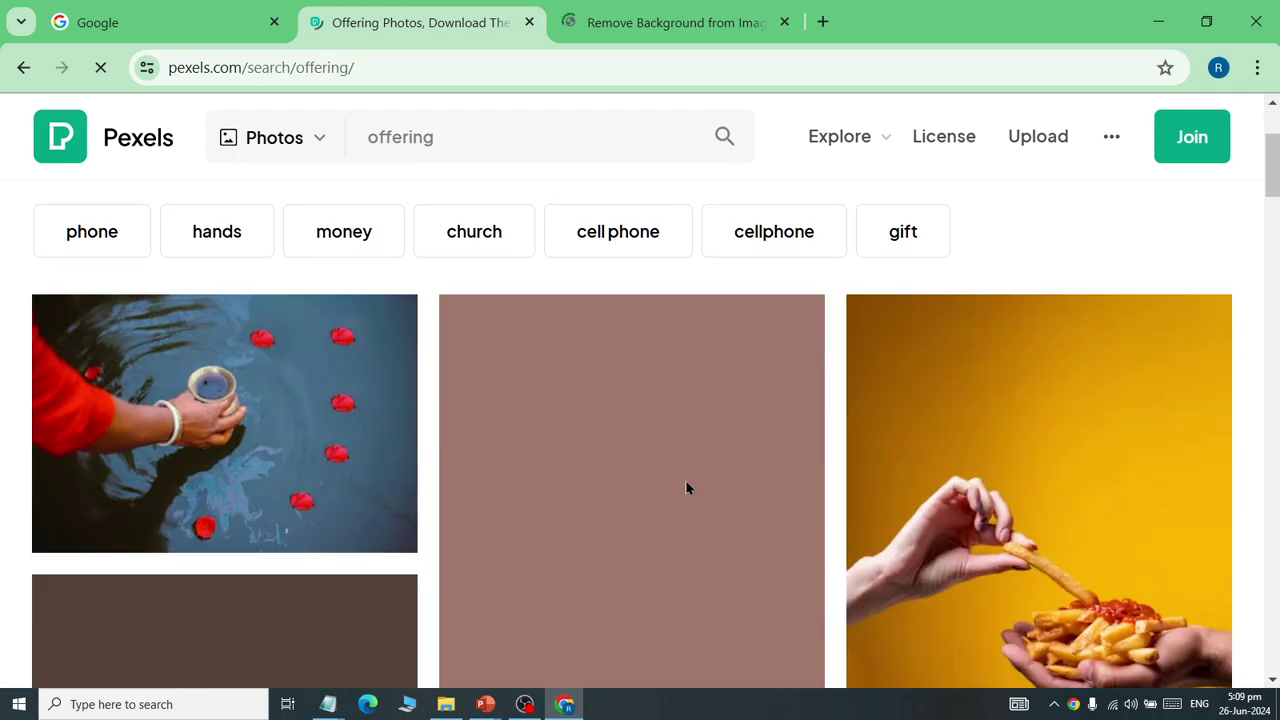
scroll(686, 488, "down", 5)
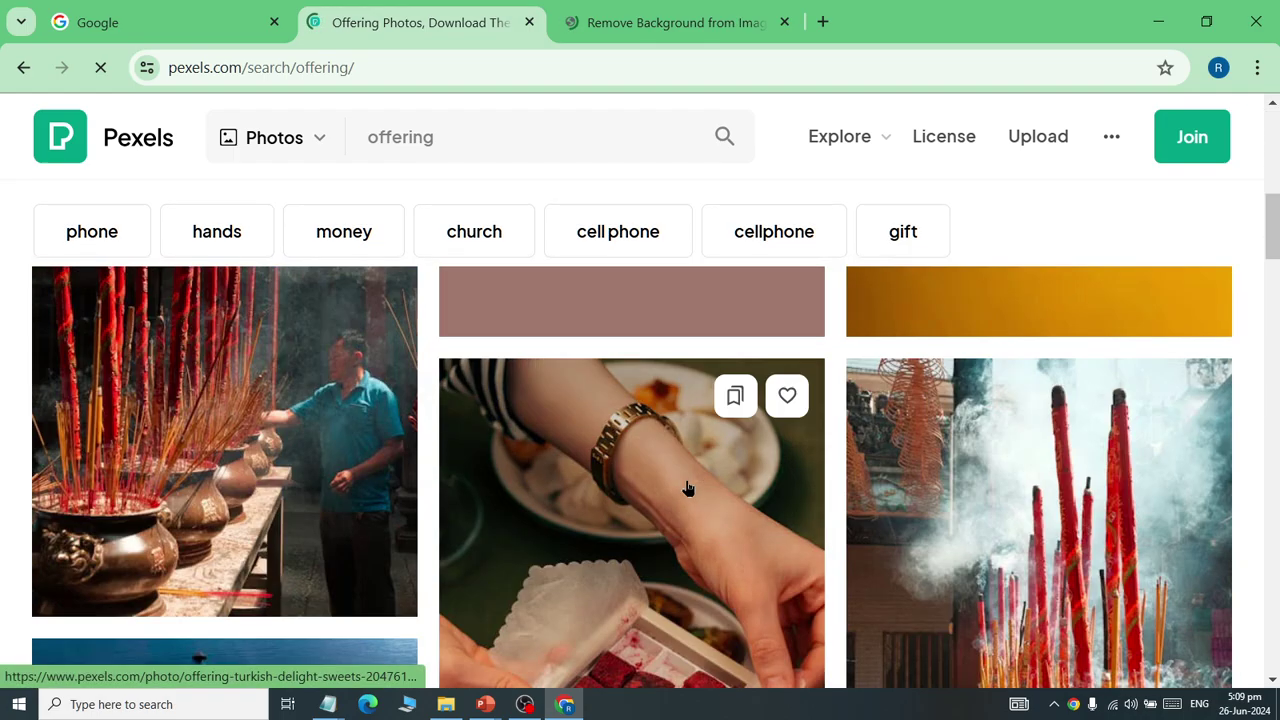
scroll(688, 488, "down", 8)
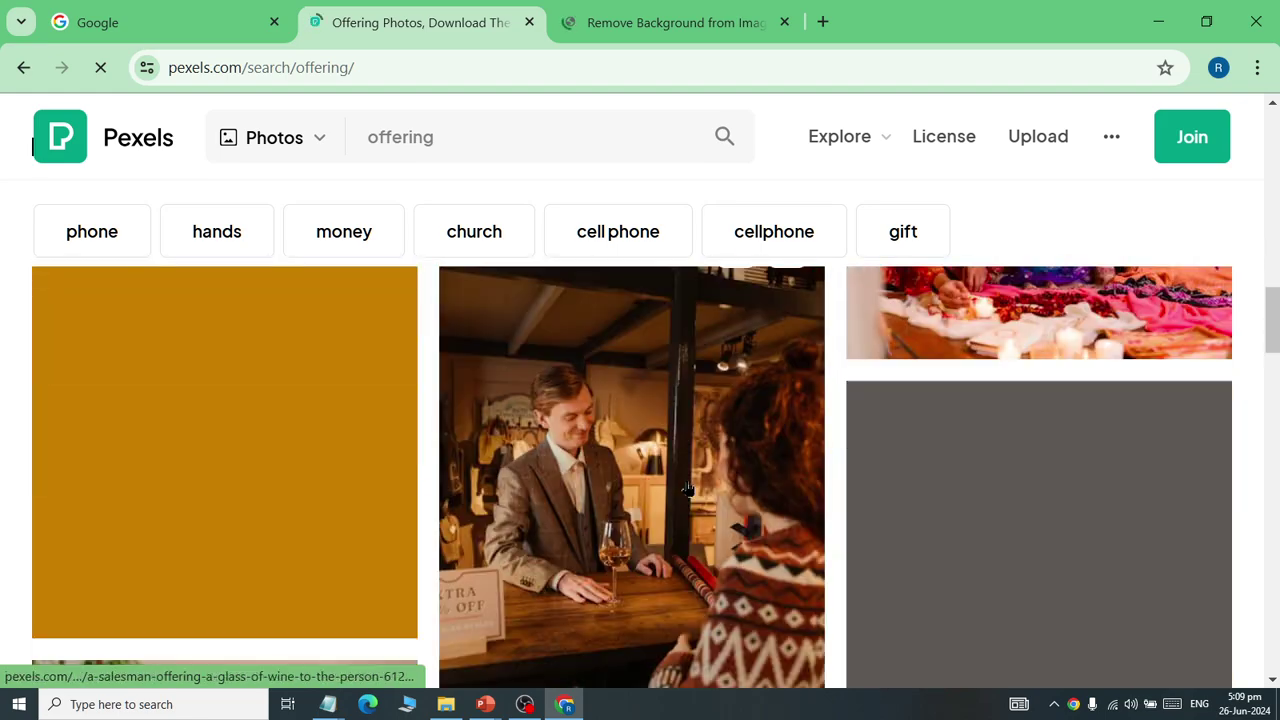
scroll(688, 488, "down", 8)
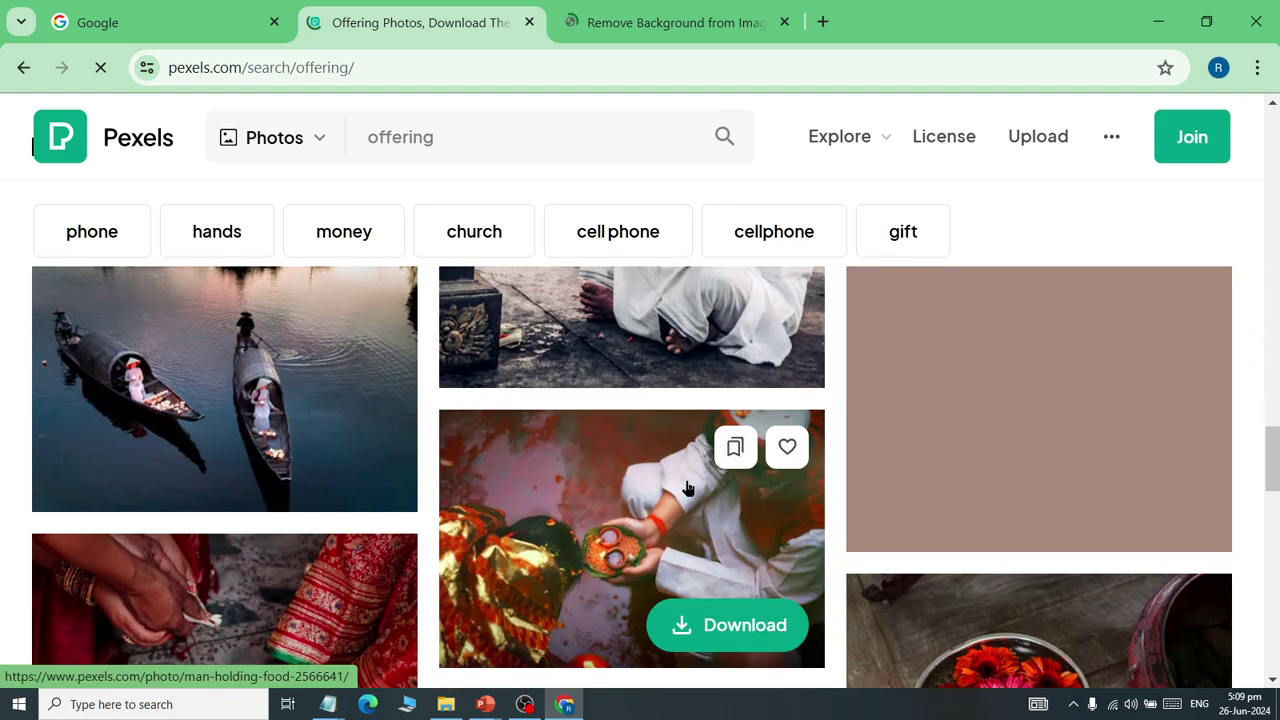
scroll(687, 488, "down", 10)
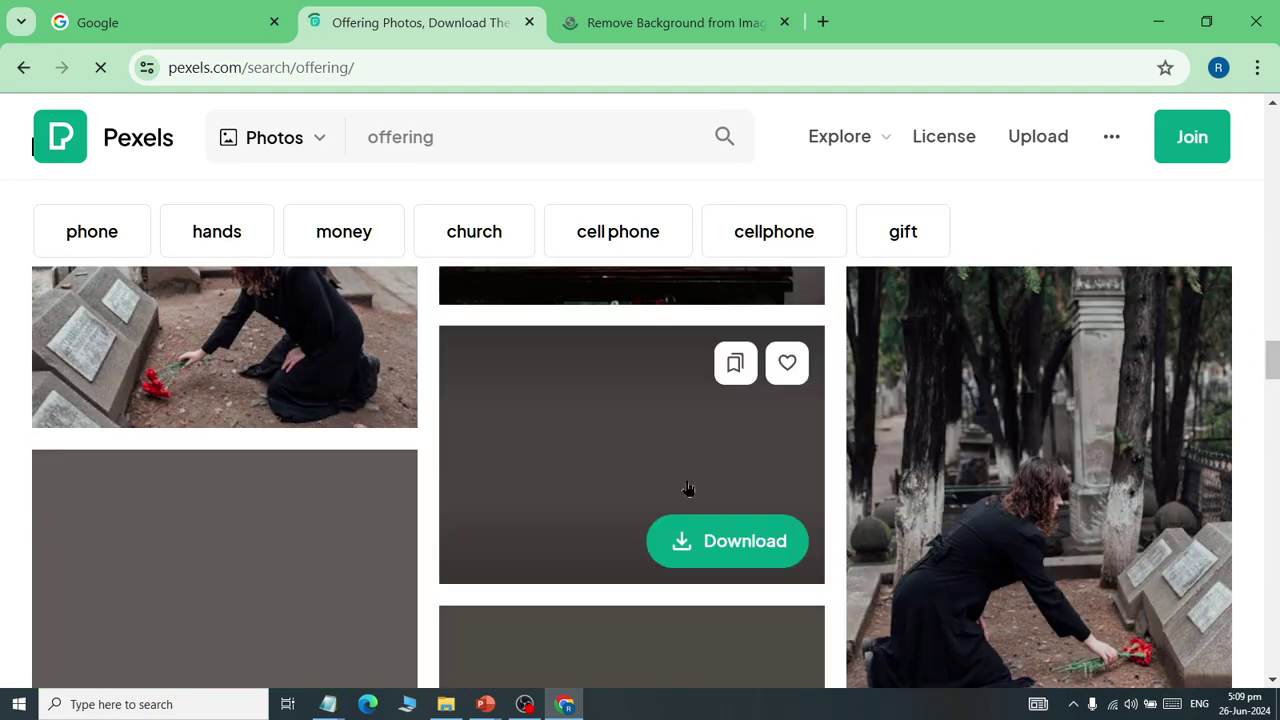
scroll(688, 488, "down", 3)
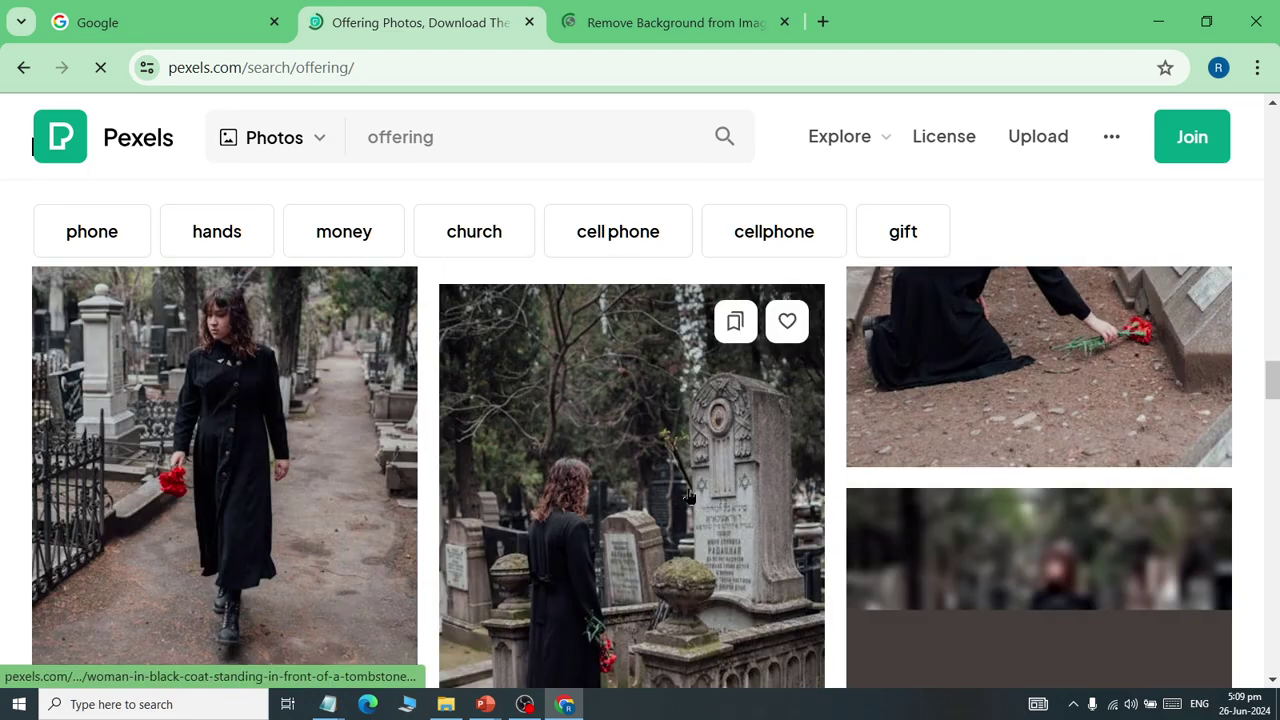
scroll(688, 488, "up", 20)
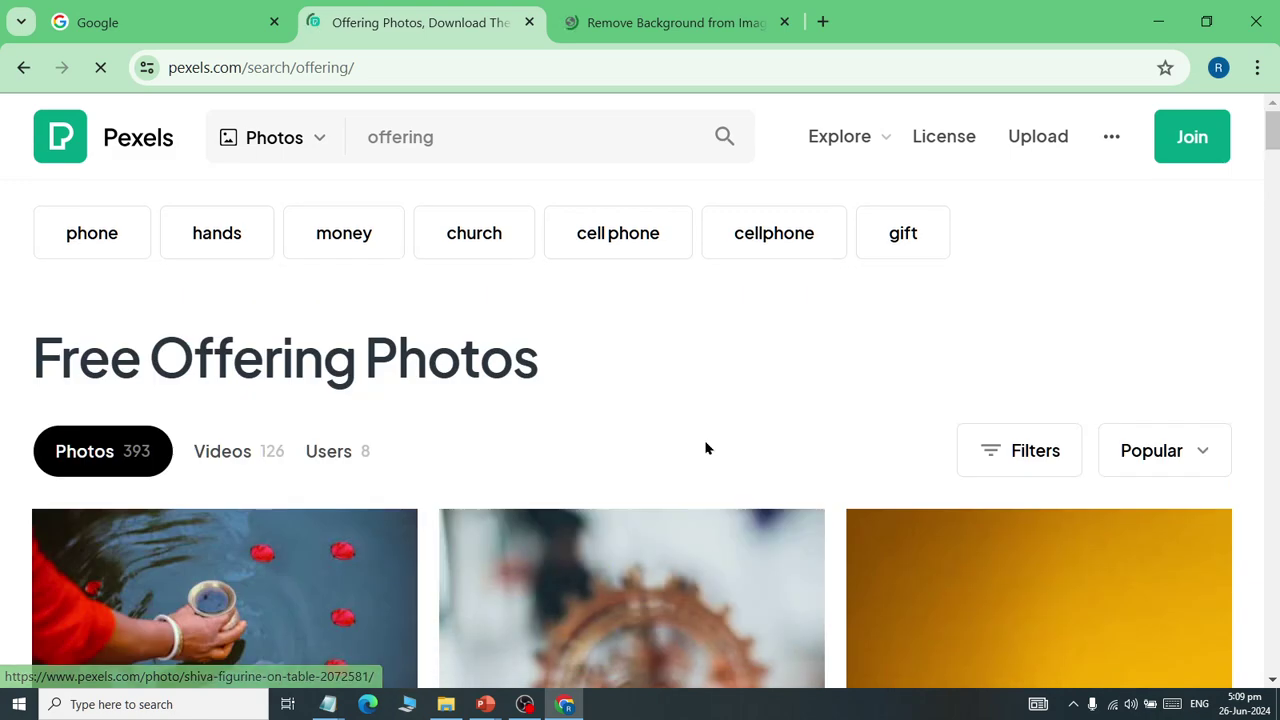
Replace the Pexels search term with "selling" and run the photo search.
left_click(457, 134)
key("BackSpace")
key("BackSpace")
key("BackSpace")
key("BackSpace")
key("BackSpace")
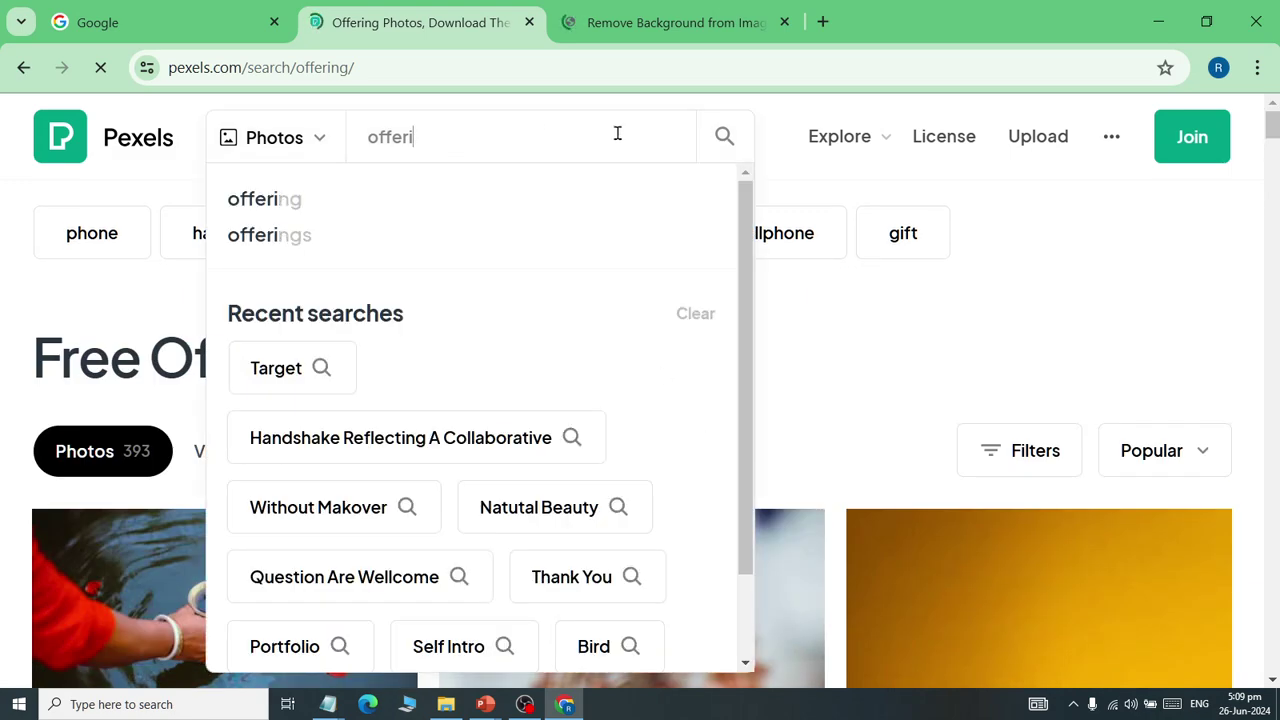
key("BackSpace")
key("BackSpace")
key("BackSpace")
type("sellin")
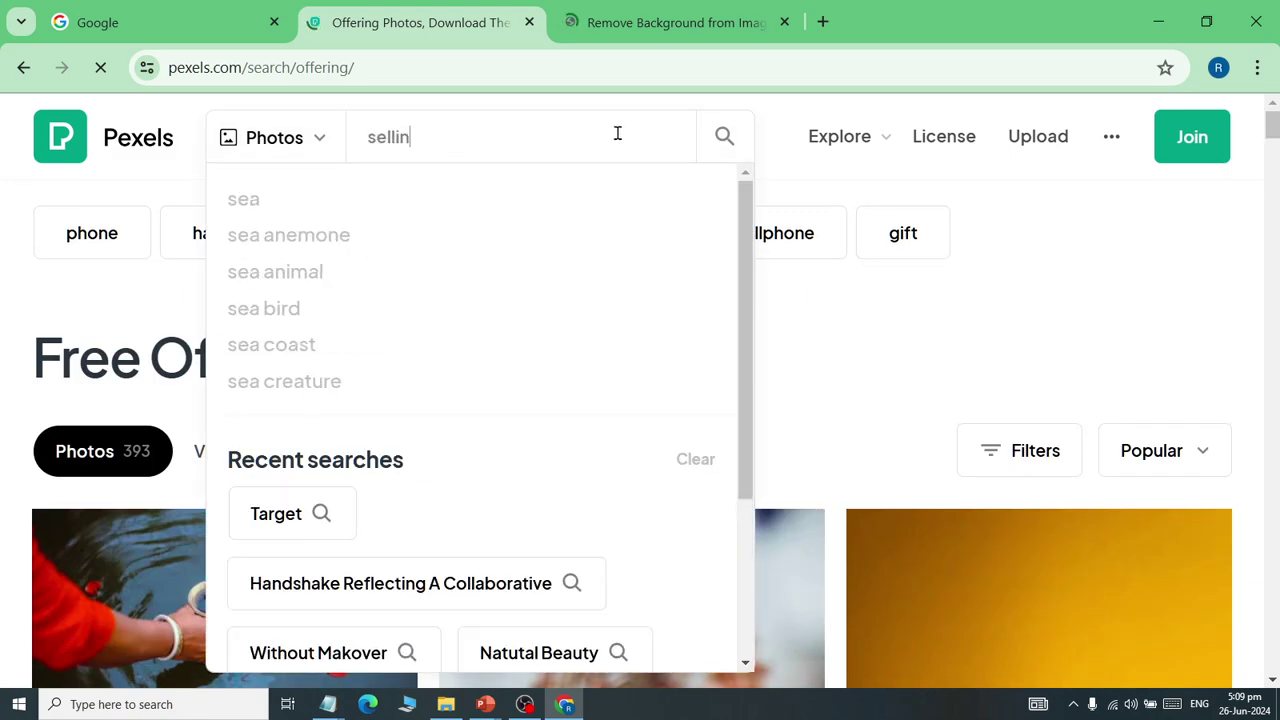
type("g")
key("Return")
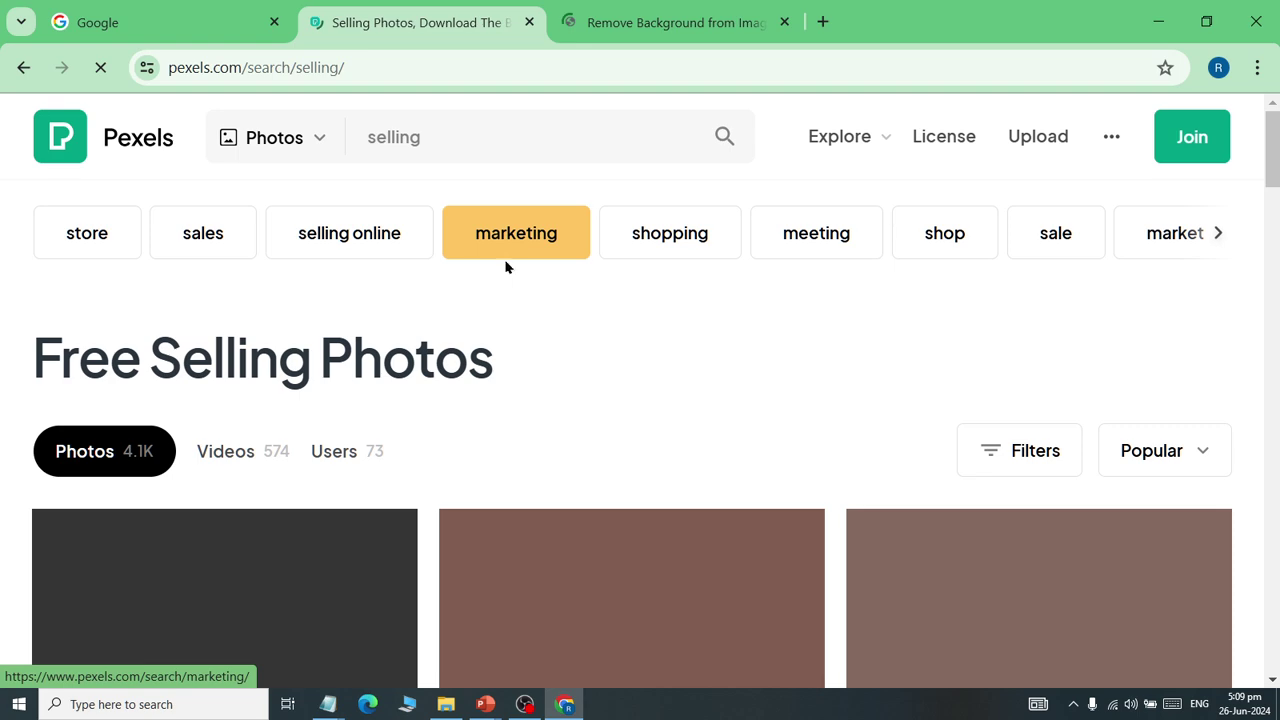
Examine the Pexels "selling" photo results for a usable image.
scroll(450, 278, "down", 2)
scroll(453, 281, "down", 3)
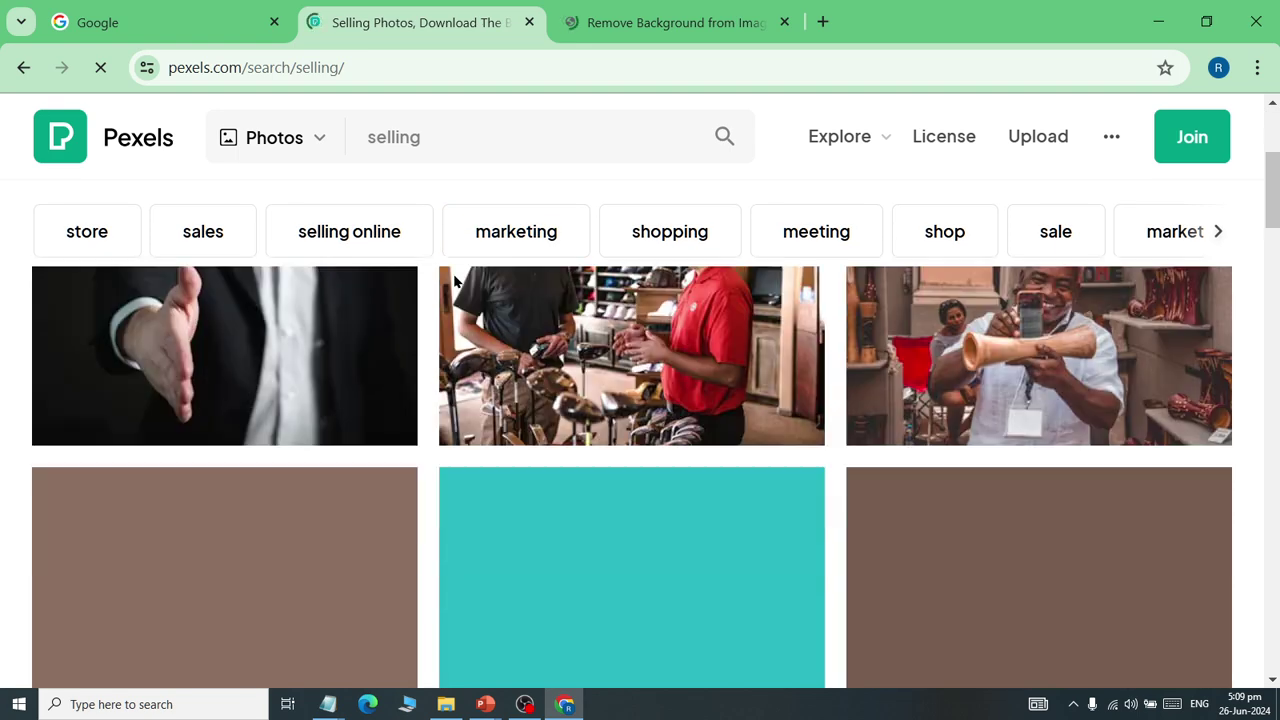
scroll(453, 281, "up", 3)
scroll(453, 281, "down", 5)
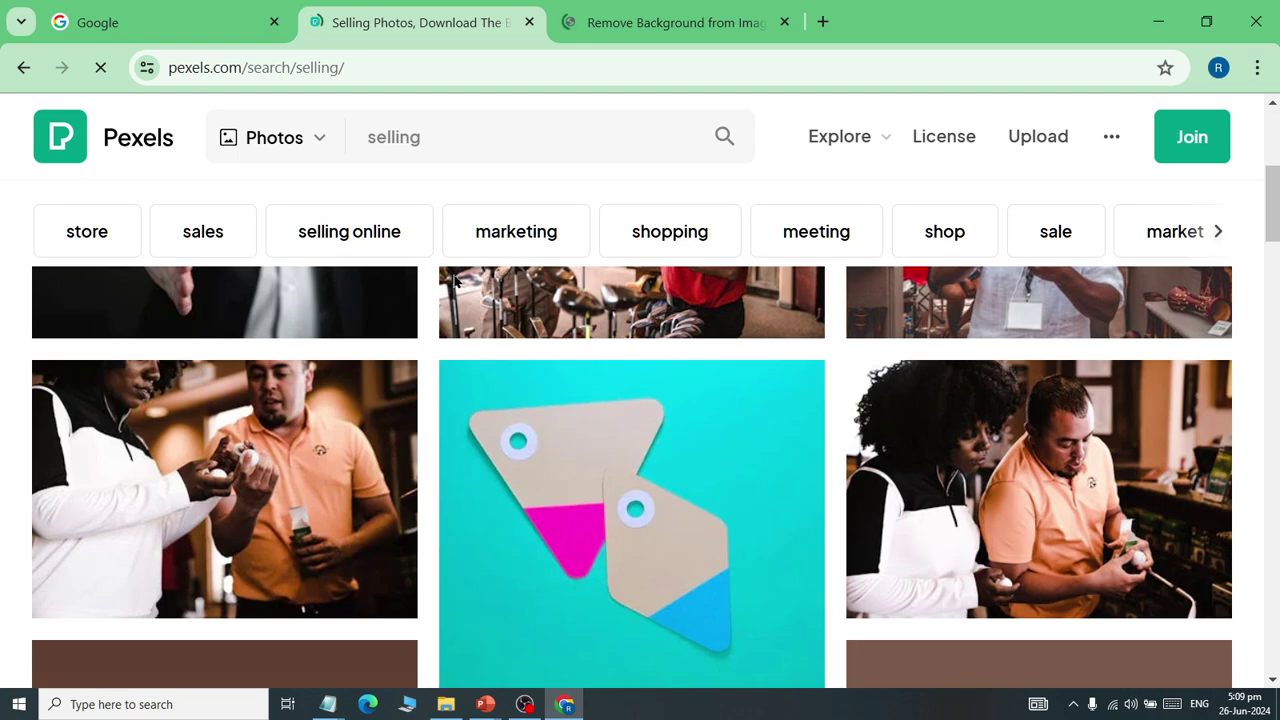
scroll(453, 283, "up", 3)
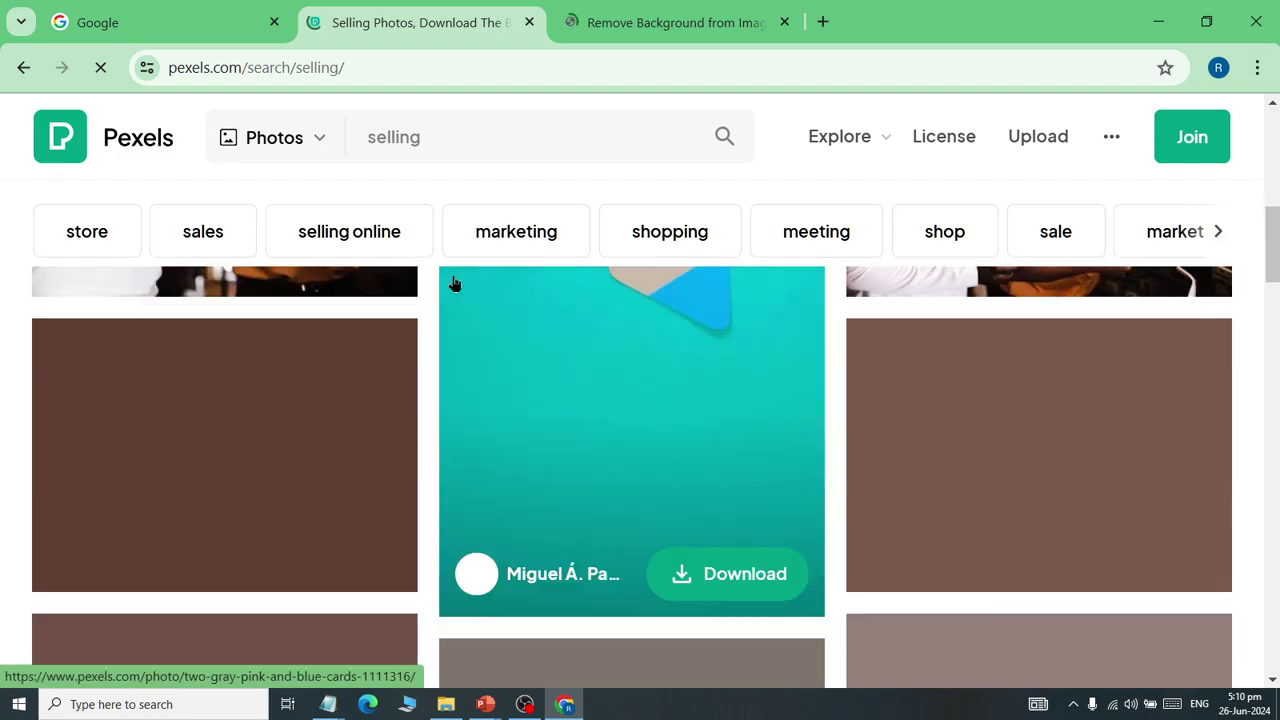
scroll(453, 283, "down", 5)
scroll(453, 283, "up", 8)
scroll(453, 283, "up", 3)
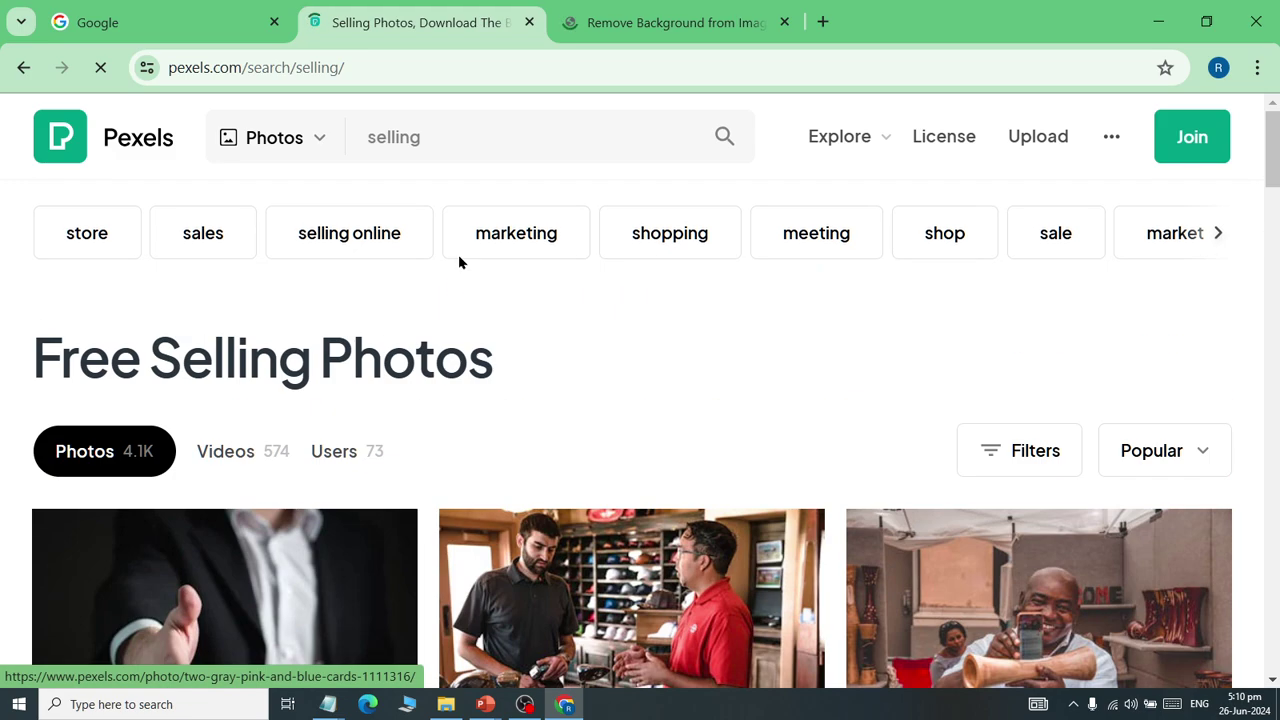
Search Pexels for "girl selling" photos instead.
left_click(463, 114)
type("girl")
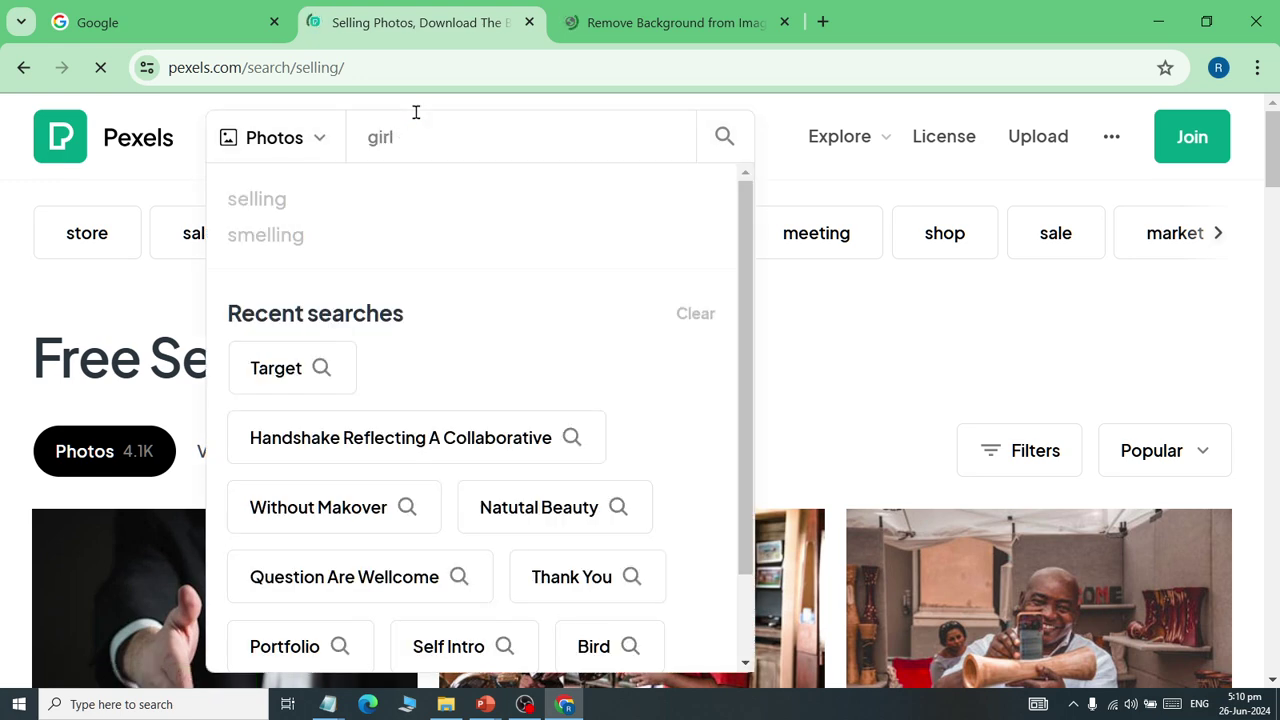
type(" selling")
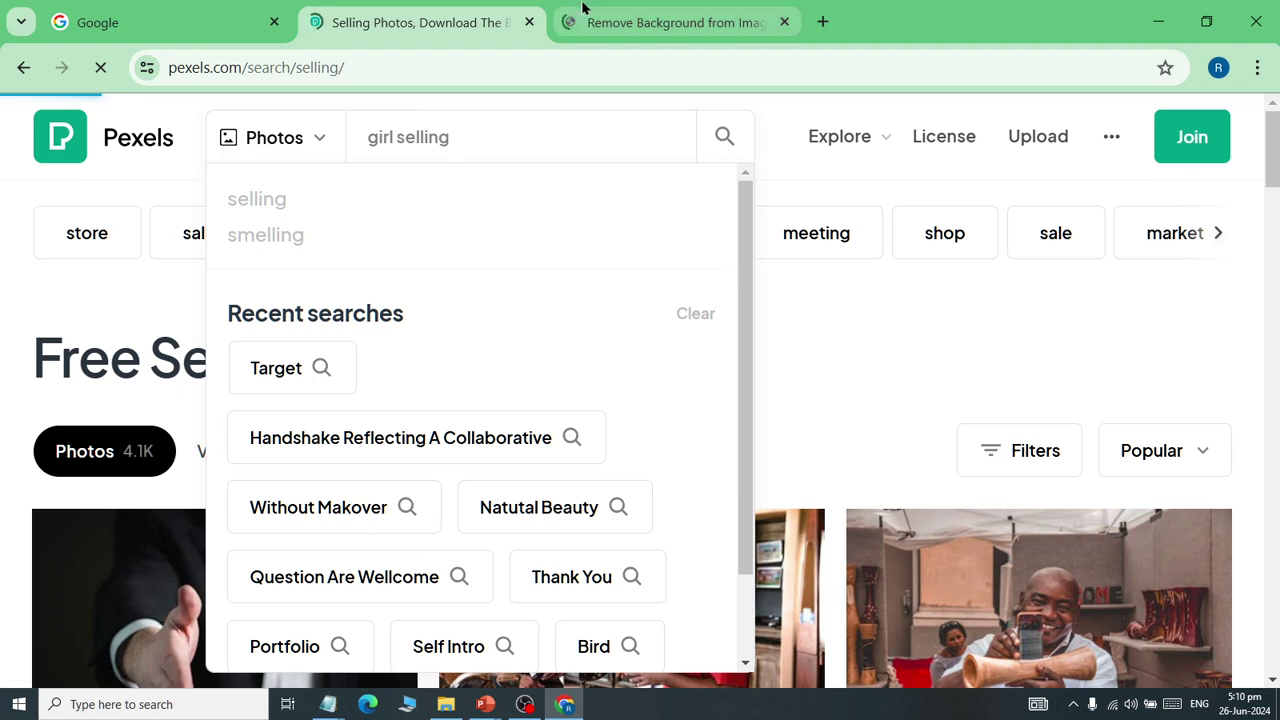
Search Google for "Girl Selling Offer".
left_click(180, 38)
left_click(468, 289)
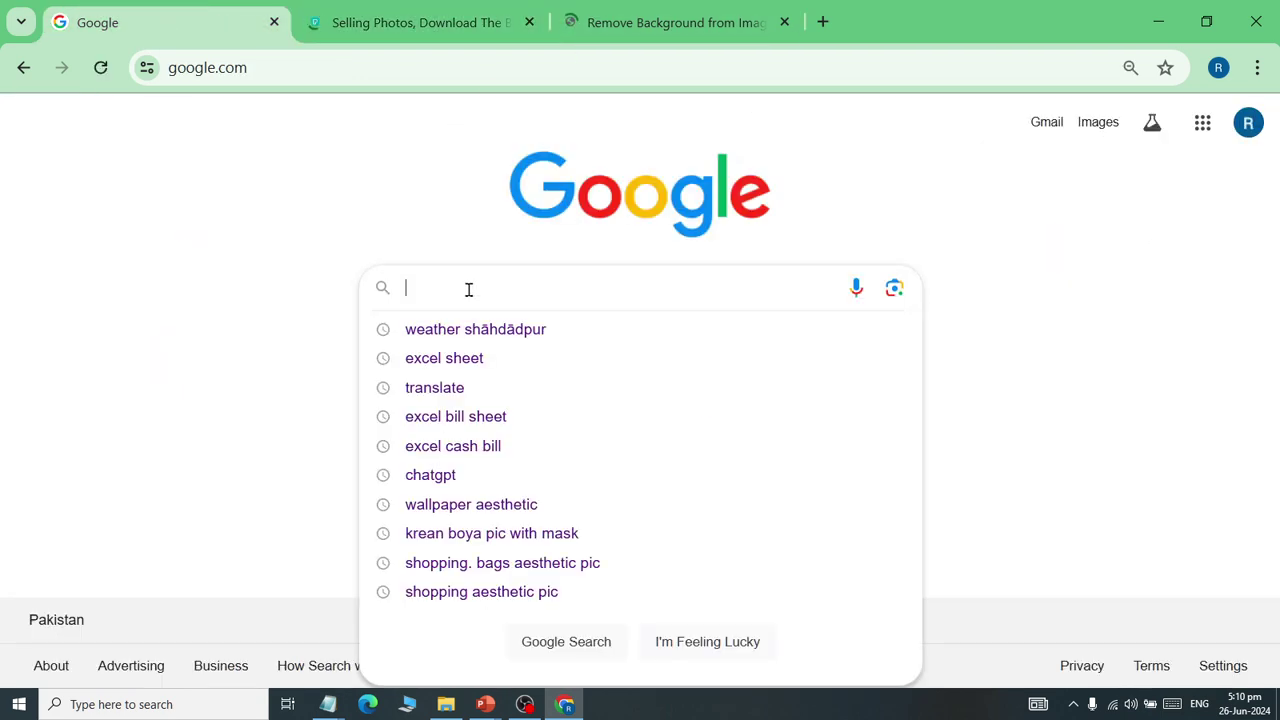
type("Girl ")
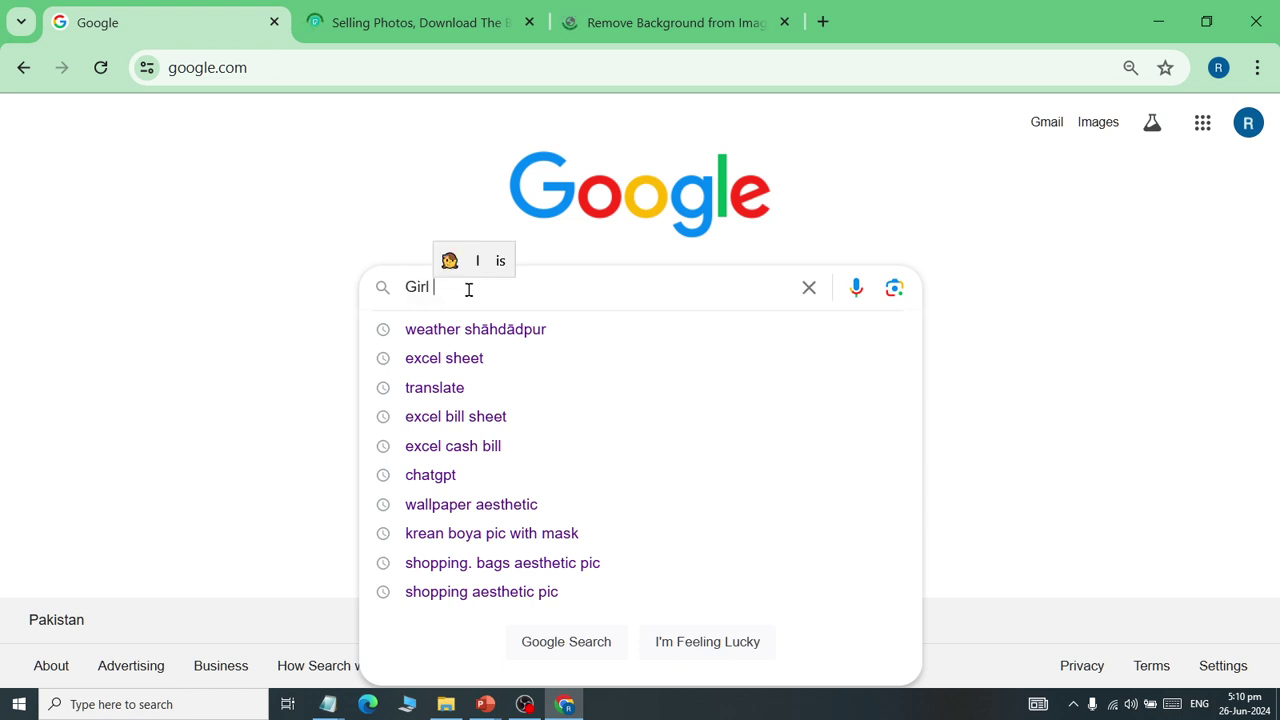
type("Selling Offer")
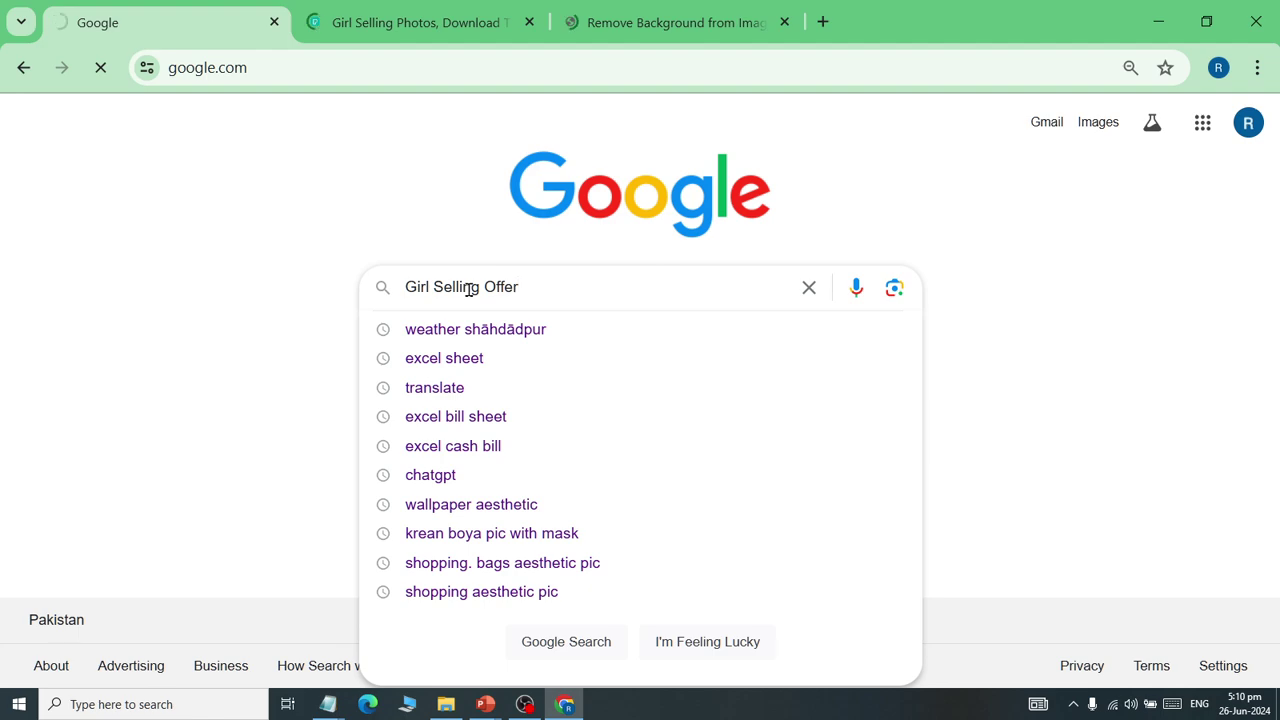
Check the loading Pexels and remove.bg pages, and dismiss the cookie notice on remove.bg.
left_click(360, 24)
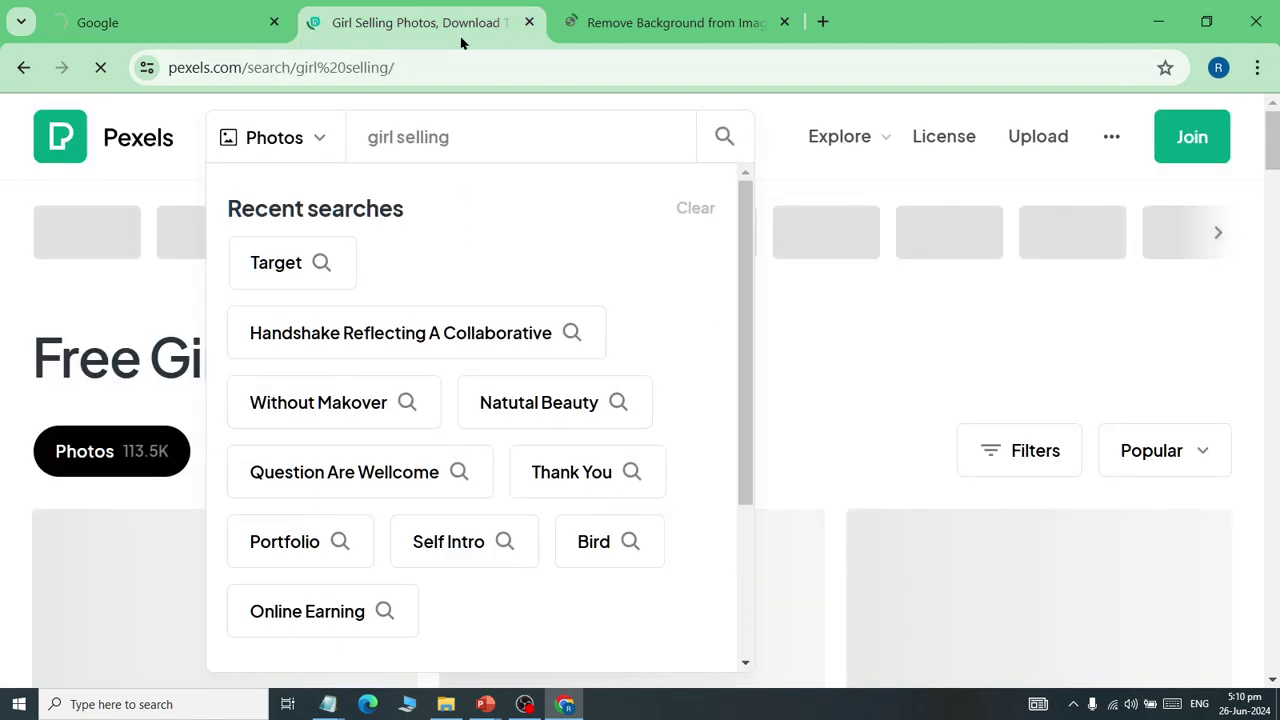
left_click(189, 14)
left_click(660, 22)
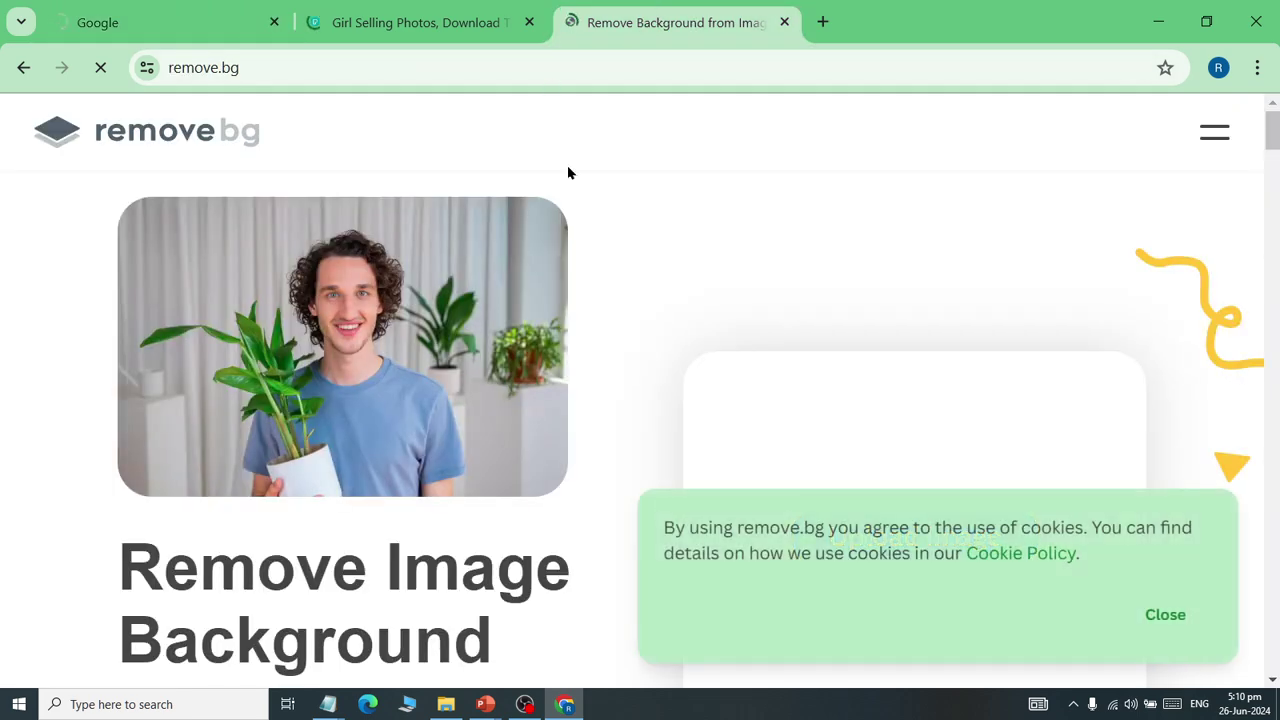
scroll(900, 400, "down", 4)
left_click(1162, 618)
left_click(420, 22)
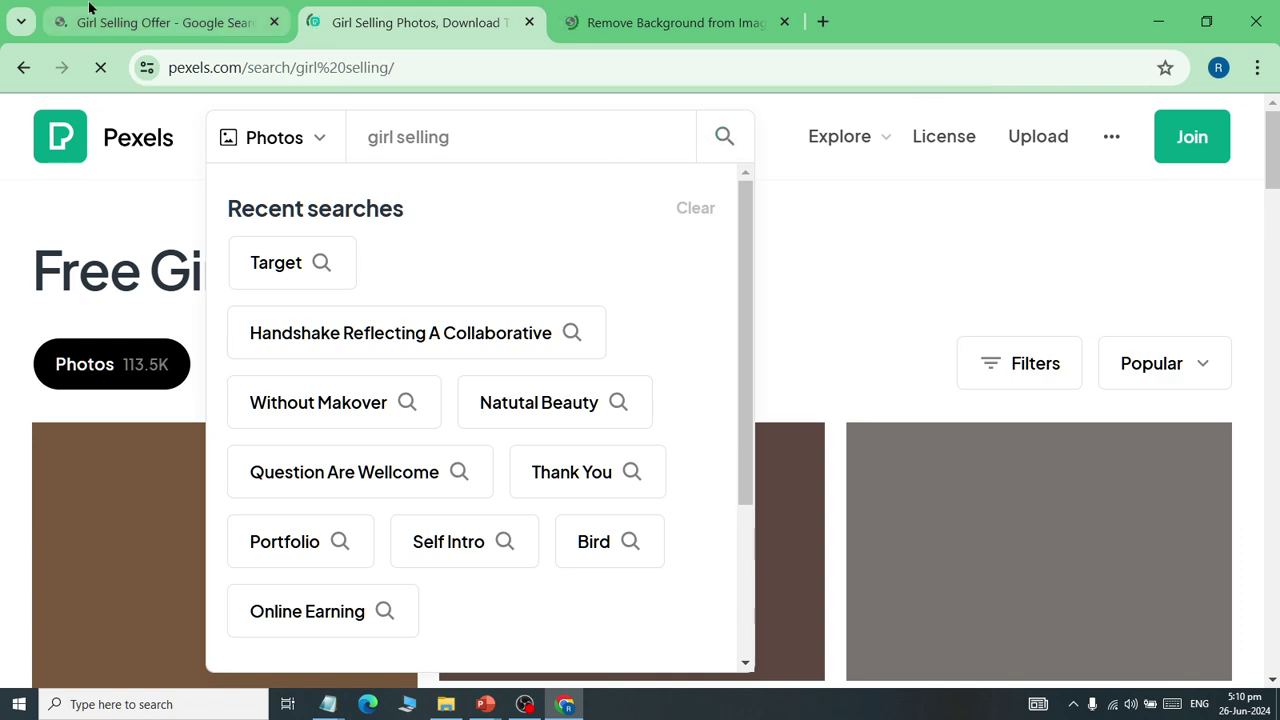
Show the Google image results for "Girl Selling Offer" and look through them for a suitable picture.
left_click(160, 22)
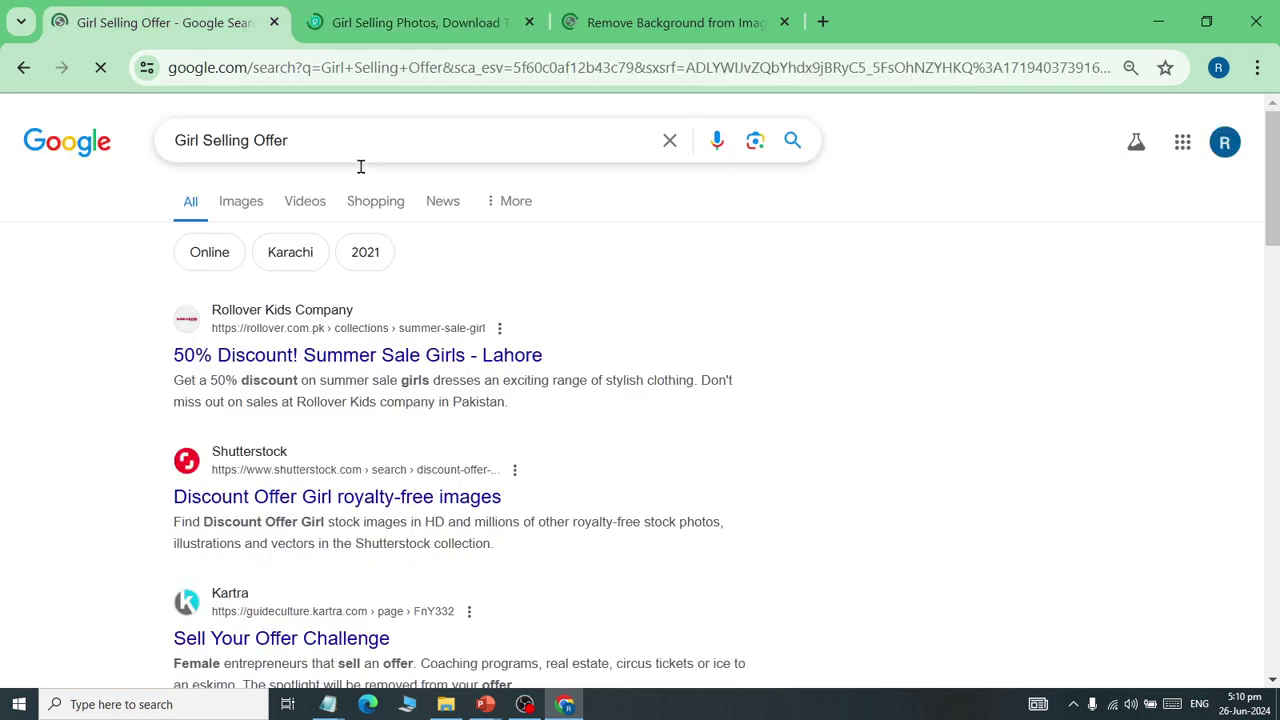
left_click(239, 206)
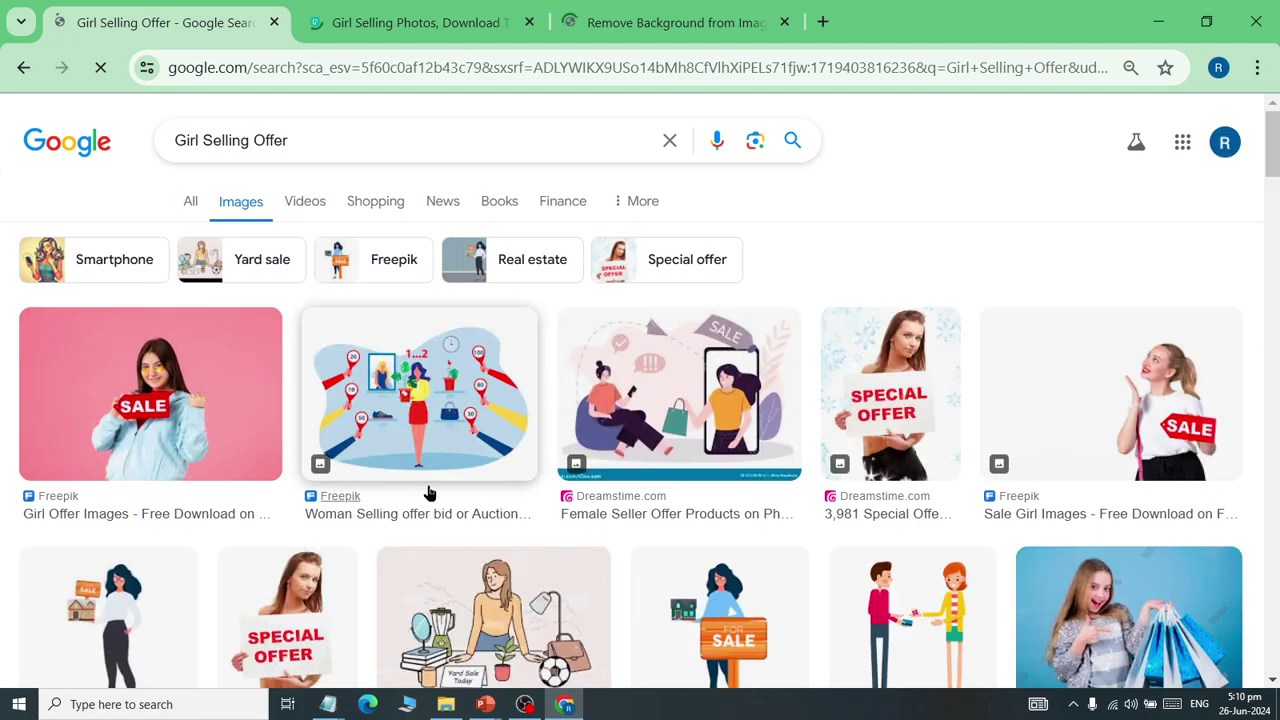
scroll(180, 330, "down", 1)
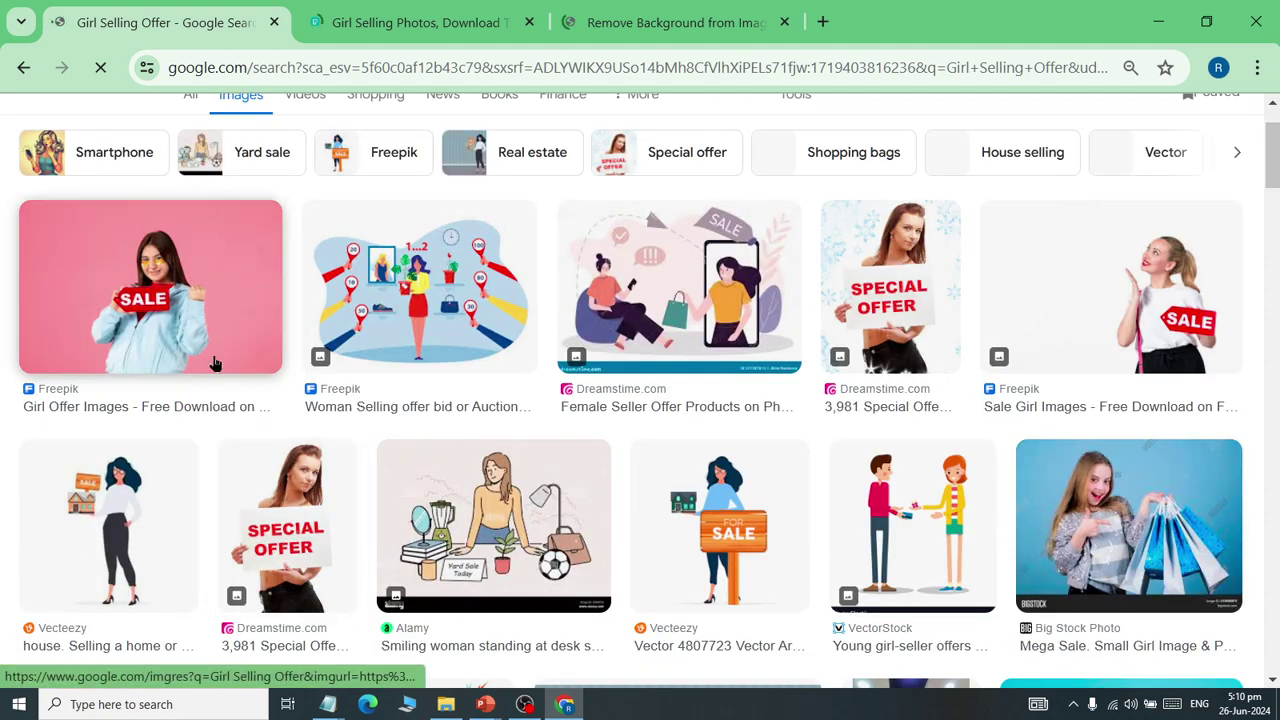
scroll(220, 368, "down", 1)
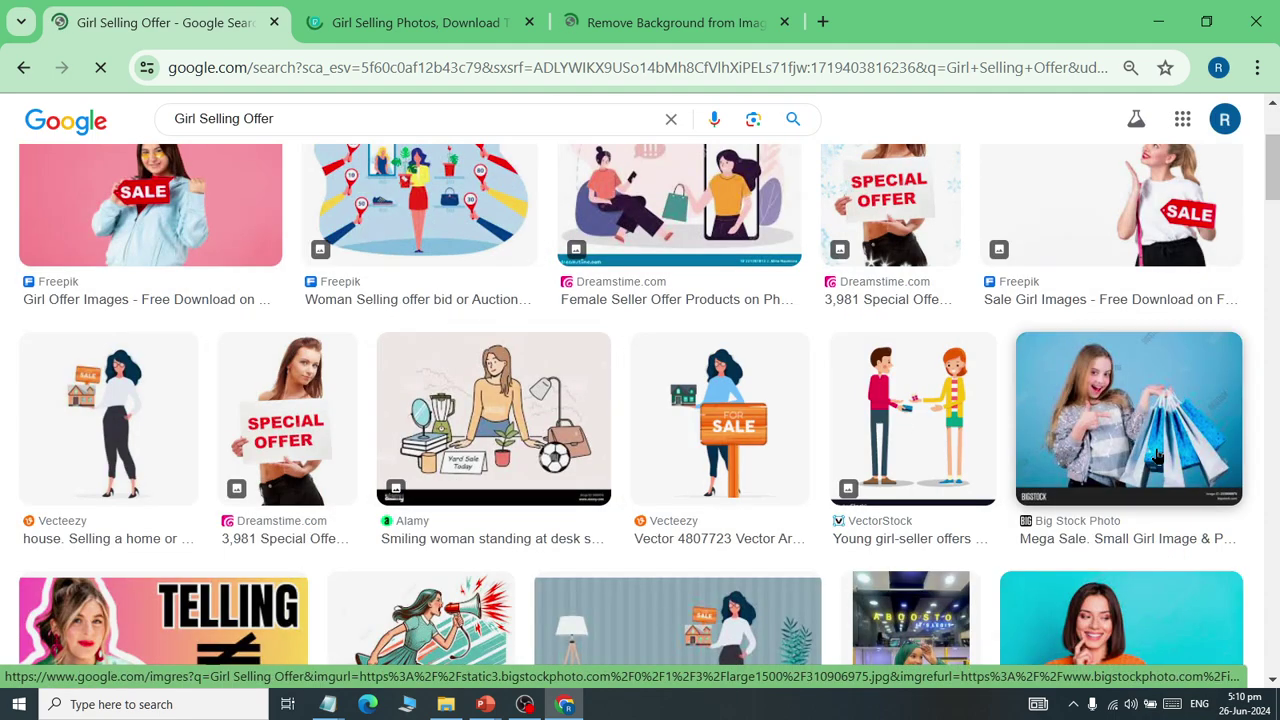
scroll(1147, 428, "down", 1)
scroll(1095, 413, "down", 1)
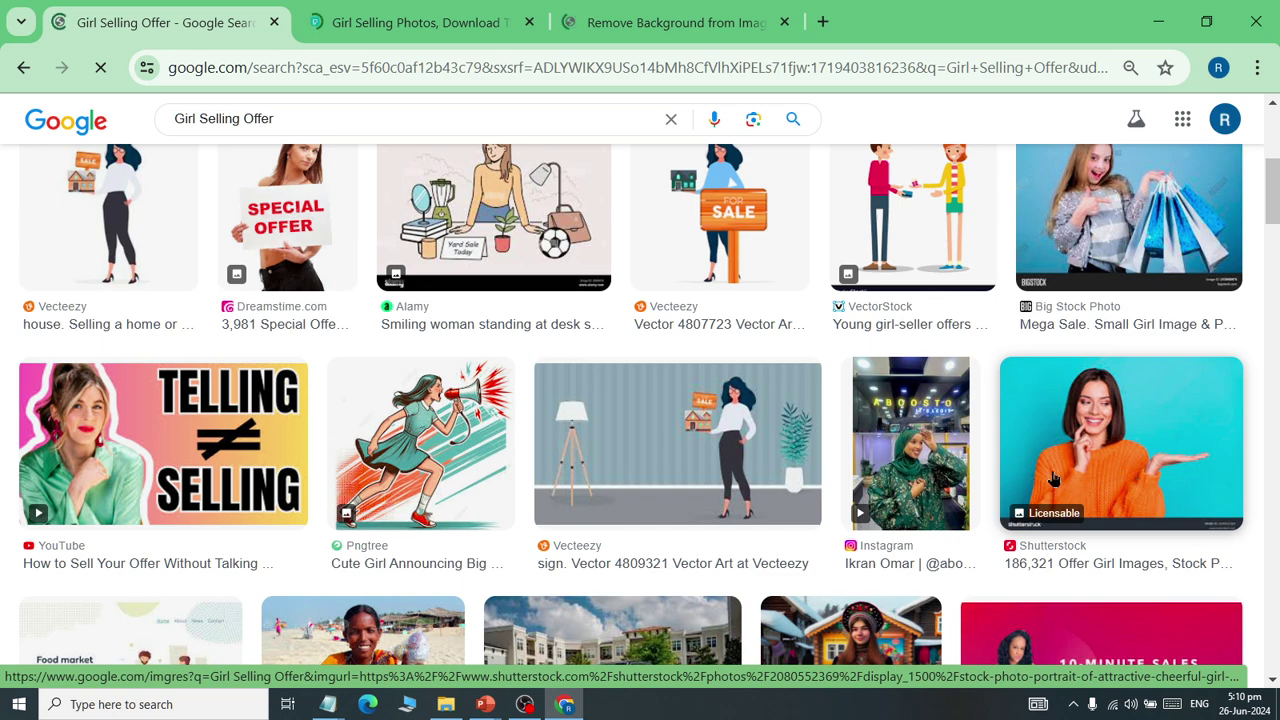
scroll(1106, 478, "down", 4)
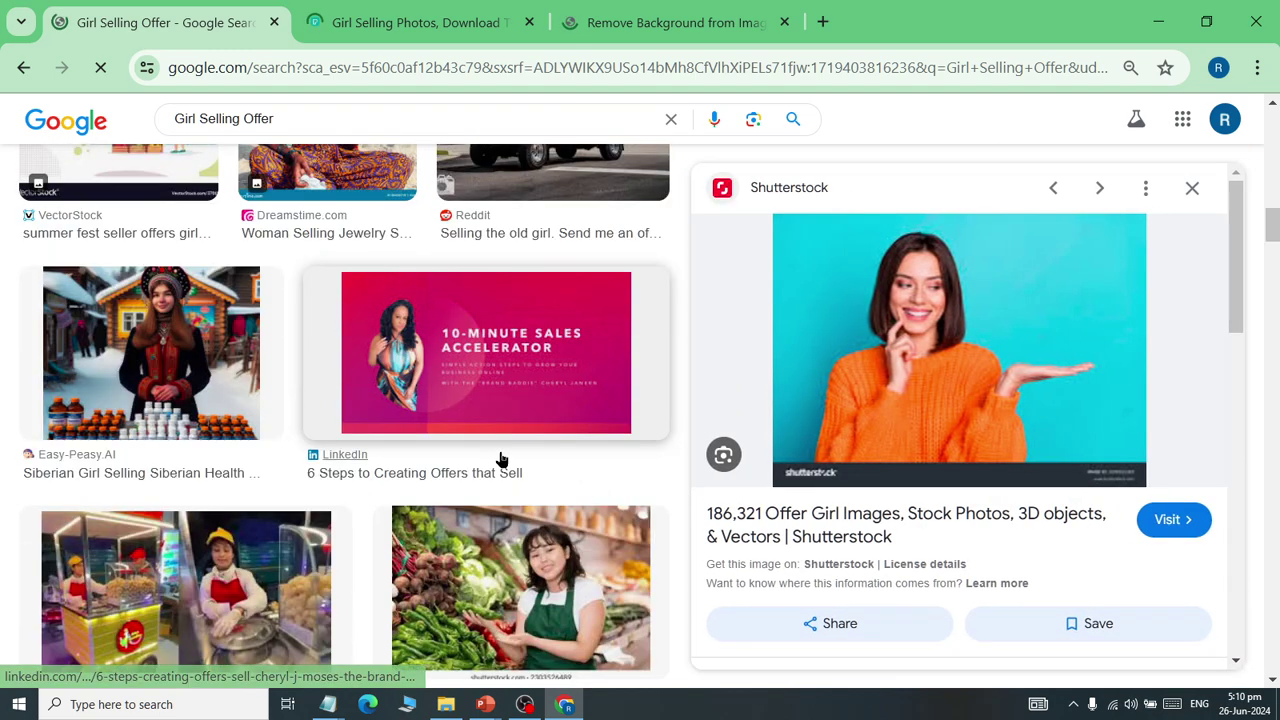
scroll(502, 459, "down", 1)
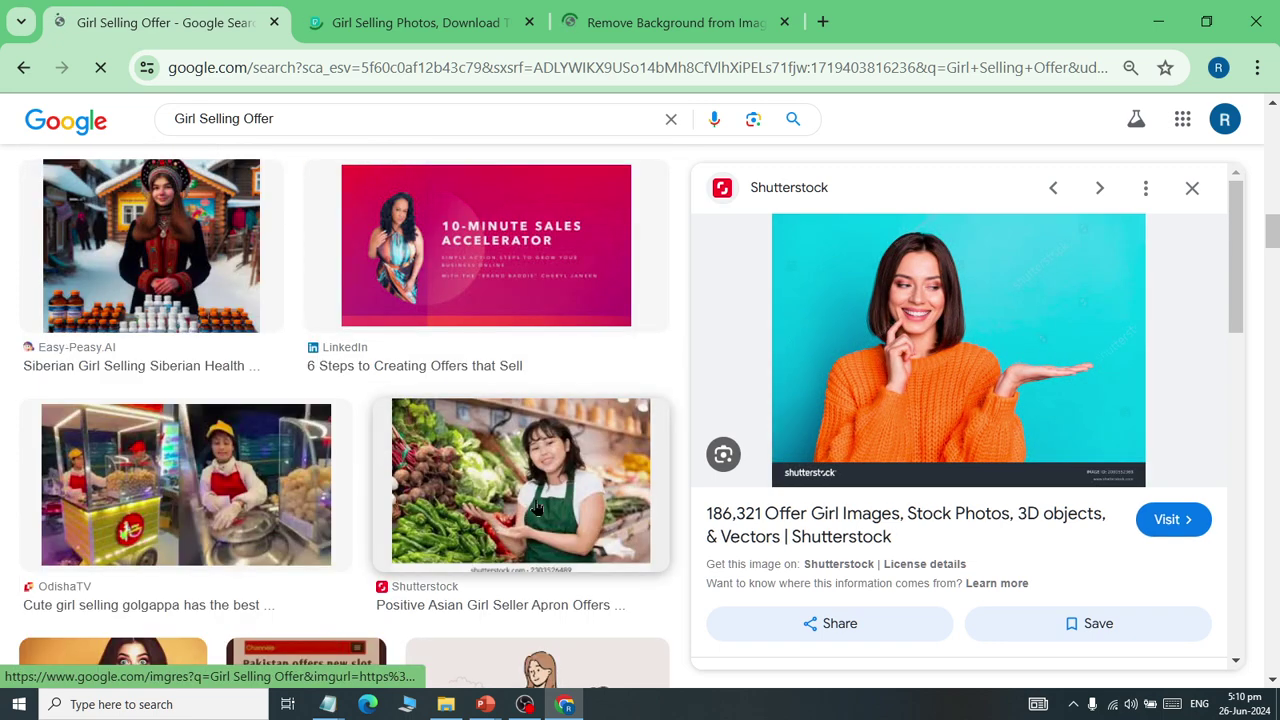
Preview the Shutterstock photo of the girl seller in a green apron and examine the remaining image results.
left_click(537, 509)
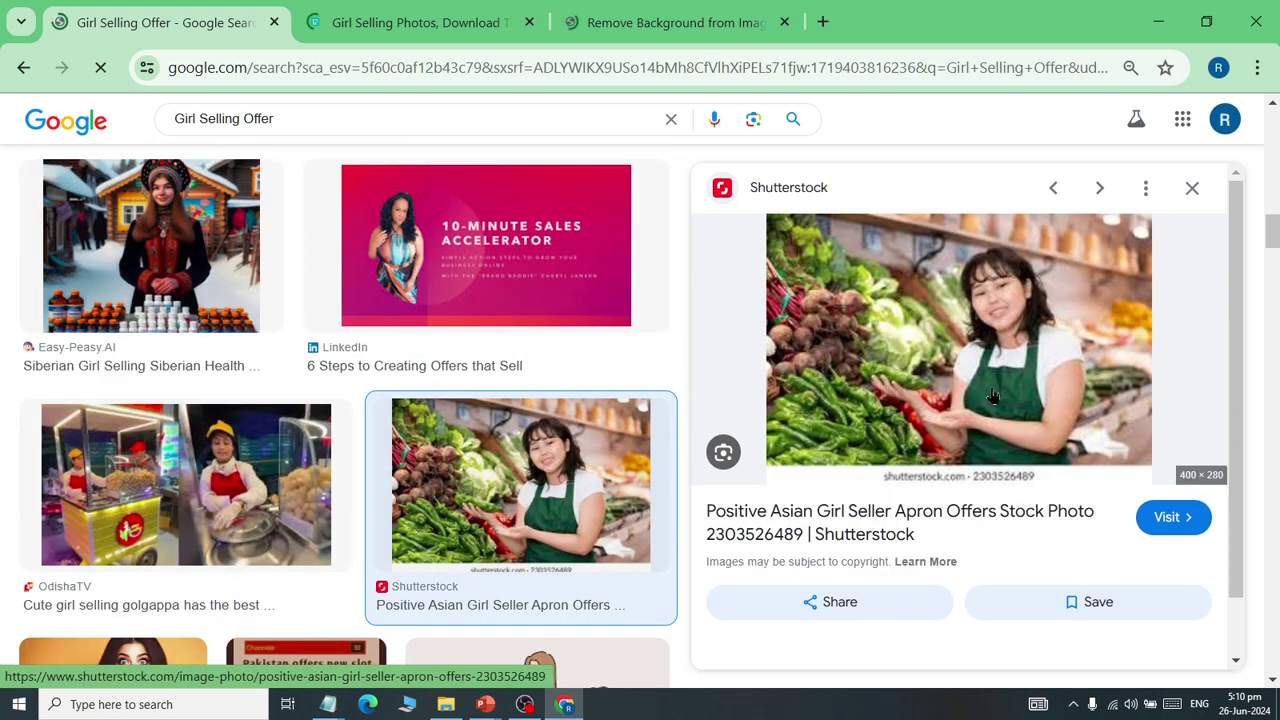
scroll(519, 428, "down", 3)
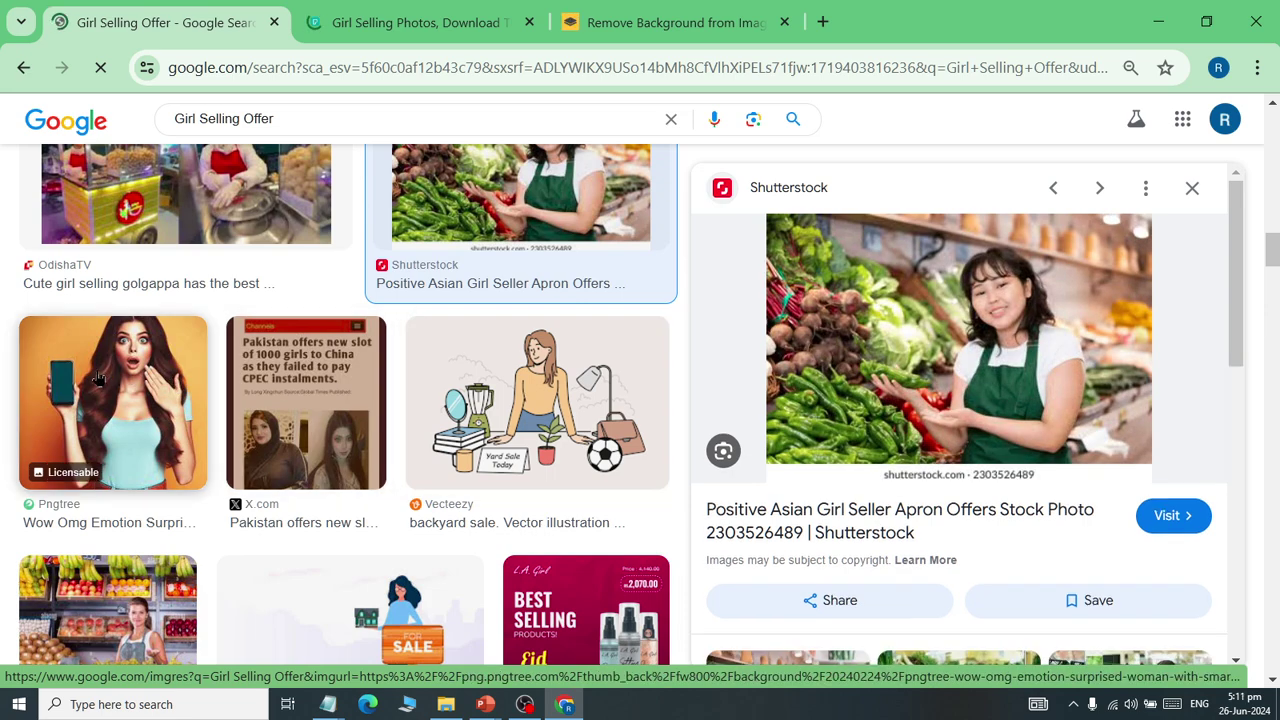
scroll(98, 378, "down", 2)
scroll(98, 383, "down", 2)
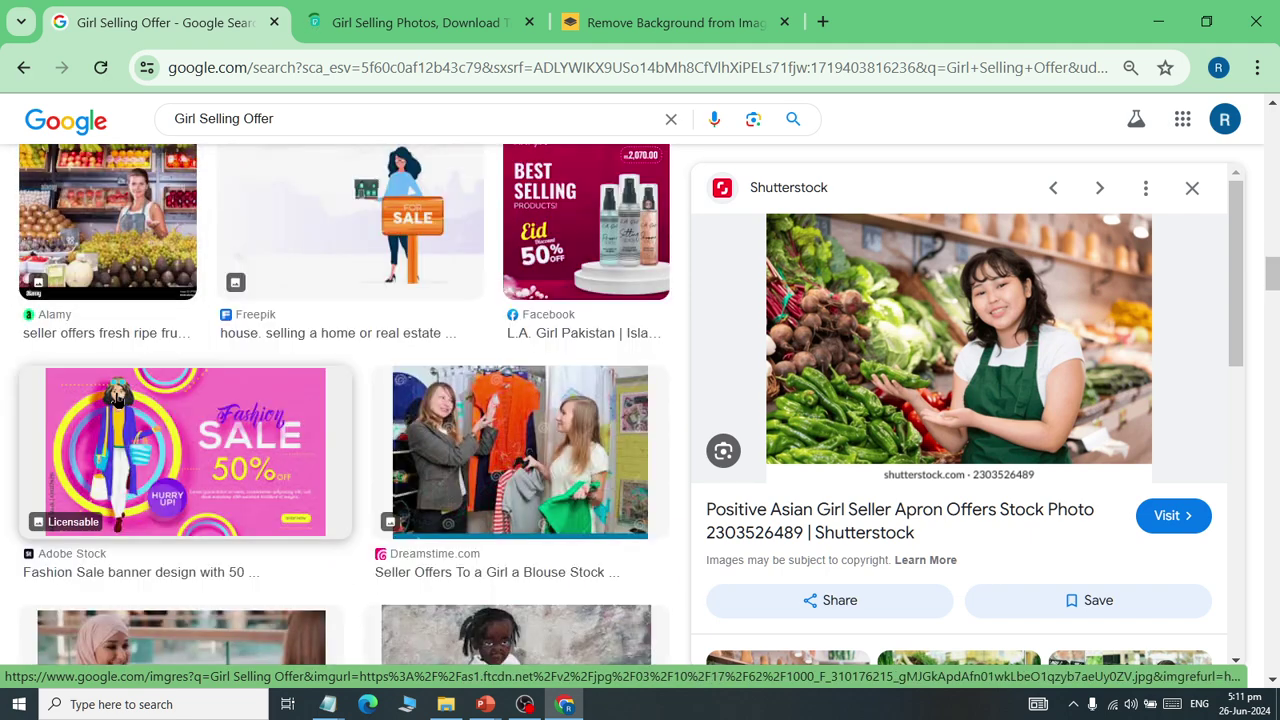
scroll(138, 412, "down", 5)
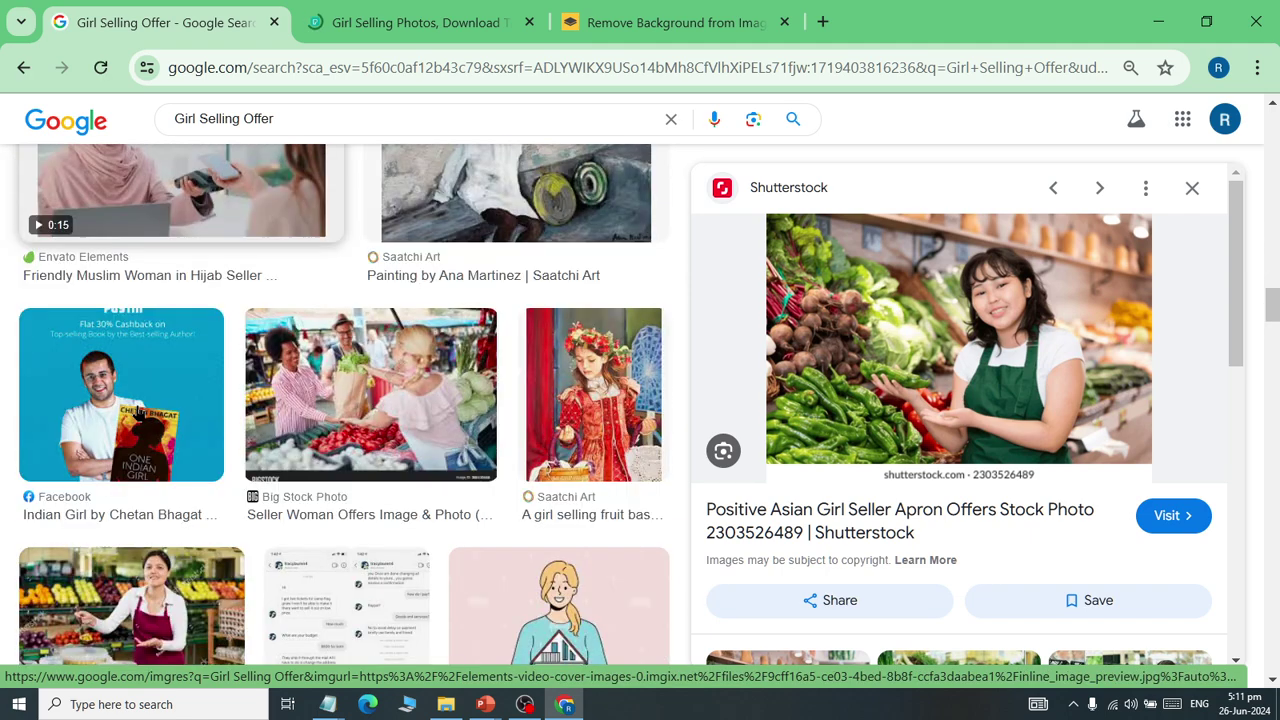
scroll(194, 455, "down", 1)
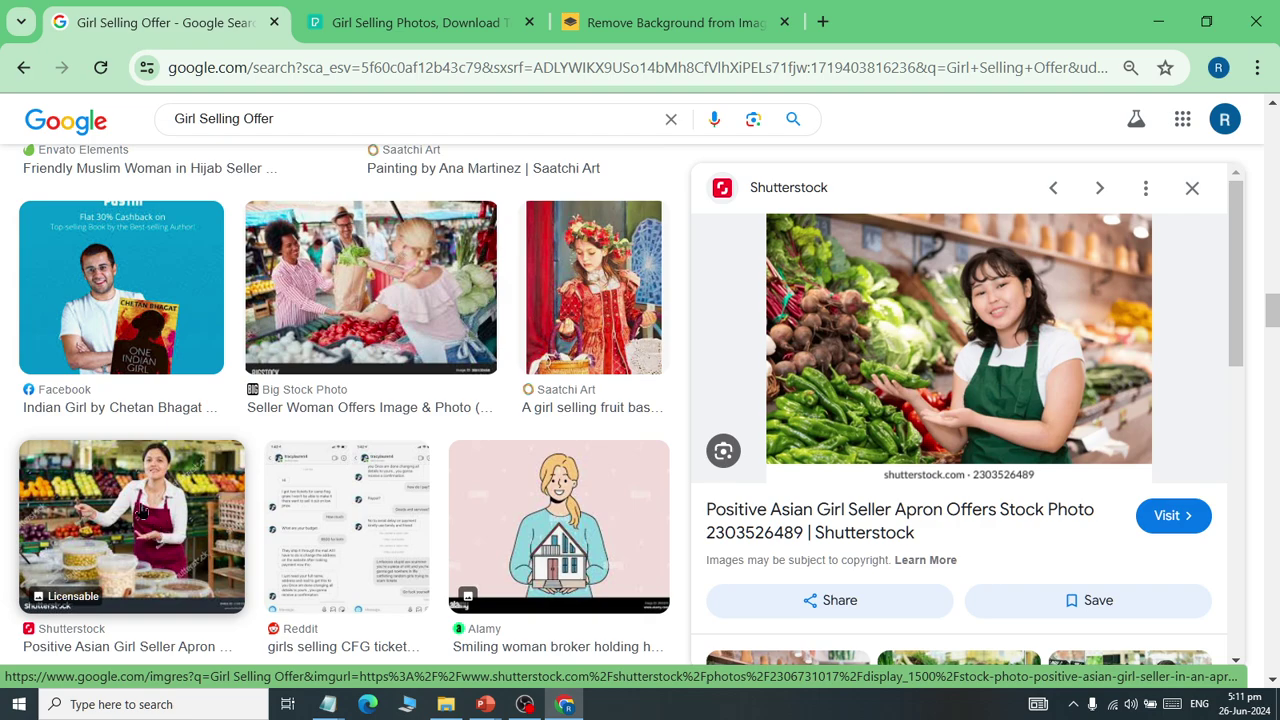
scroll(141, 512, "down", 4)
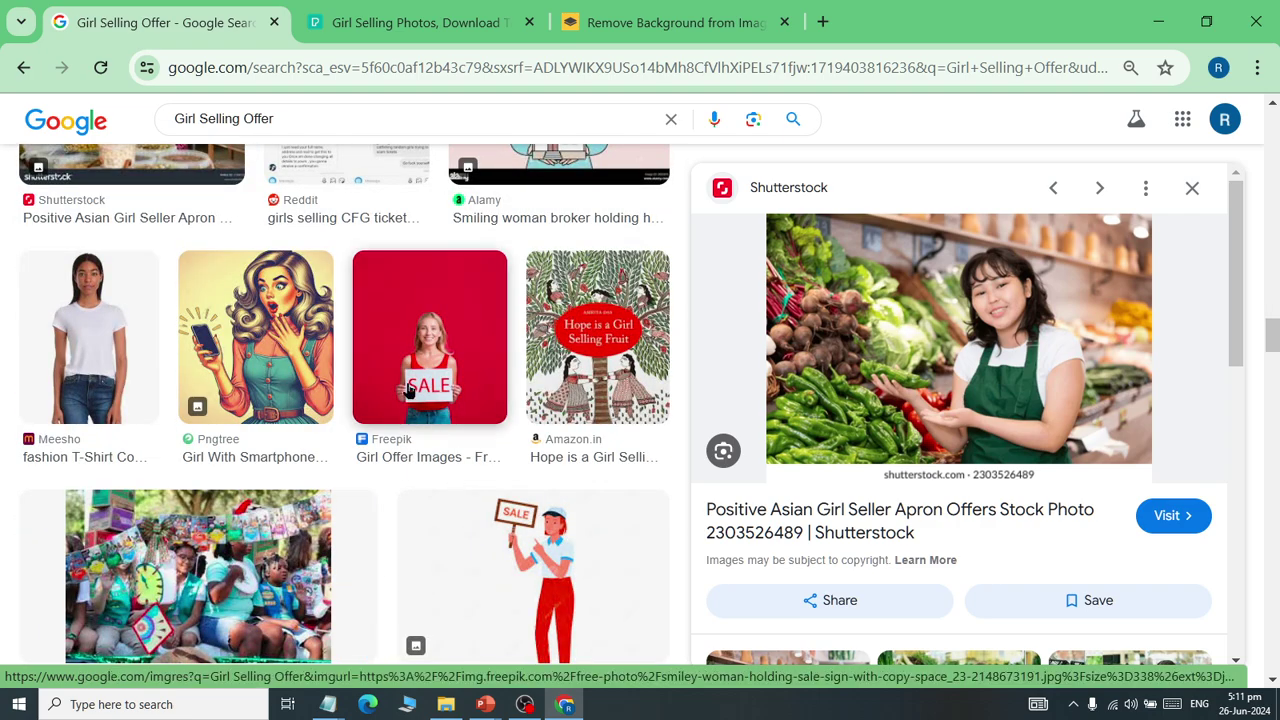
scroll(409, 460, "down", 6)
scroll(437, 406, "up", 10)
scroll(437, 390, "up", 5)
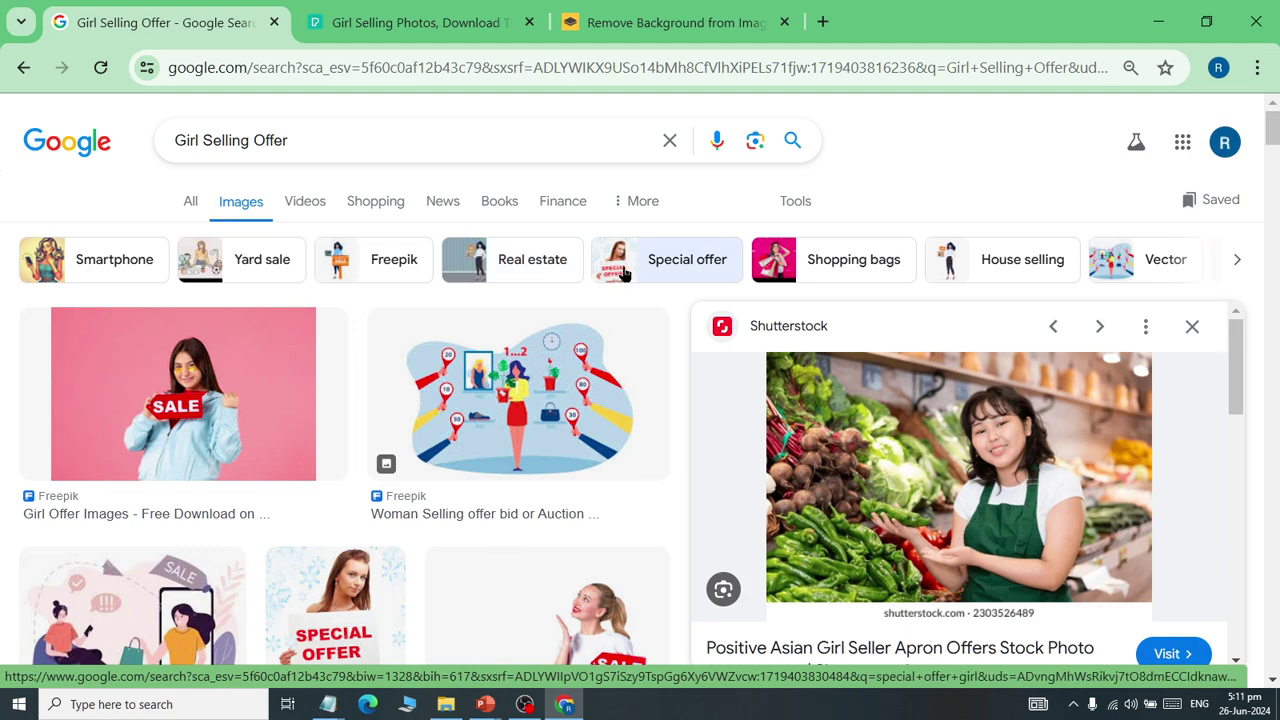
Narrow the image results to "Special offer" and open the Freepik photo of the pointing woman on a yellow background.
left_click(658, 264)
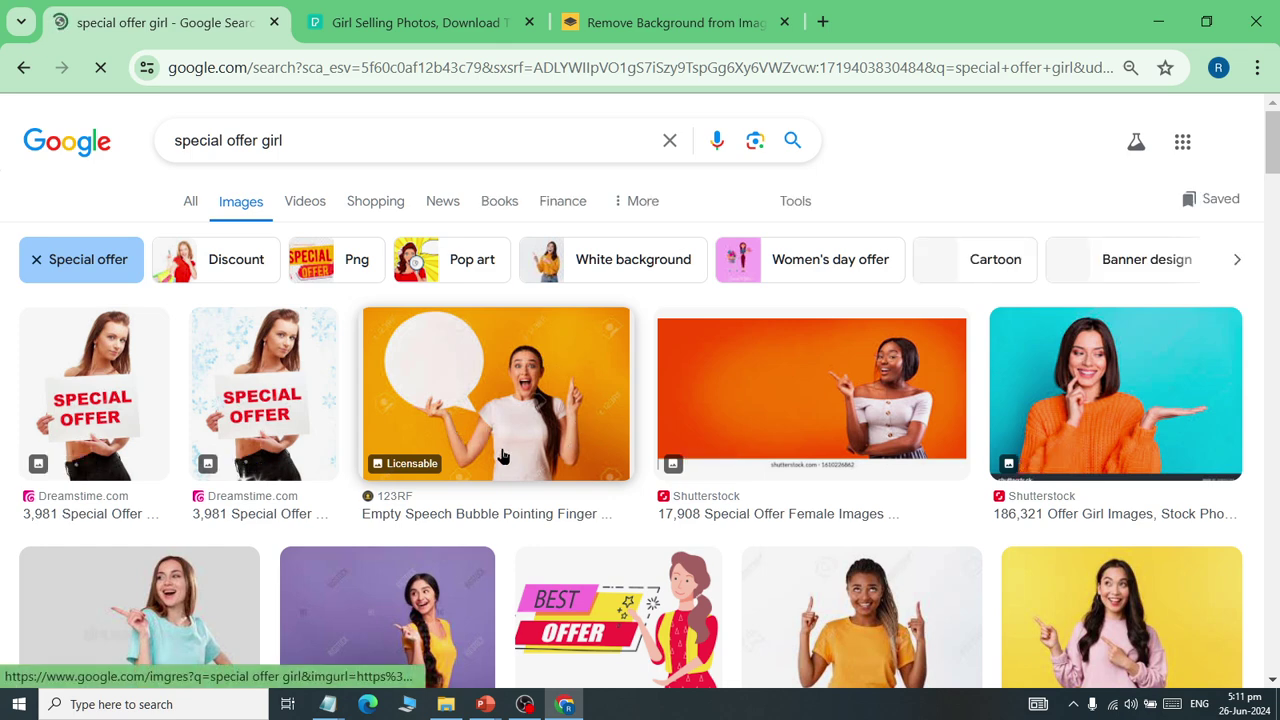
scroll(503, 450, "down", 1)
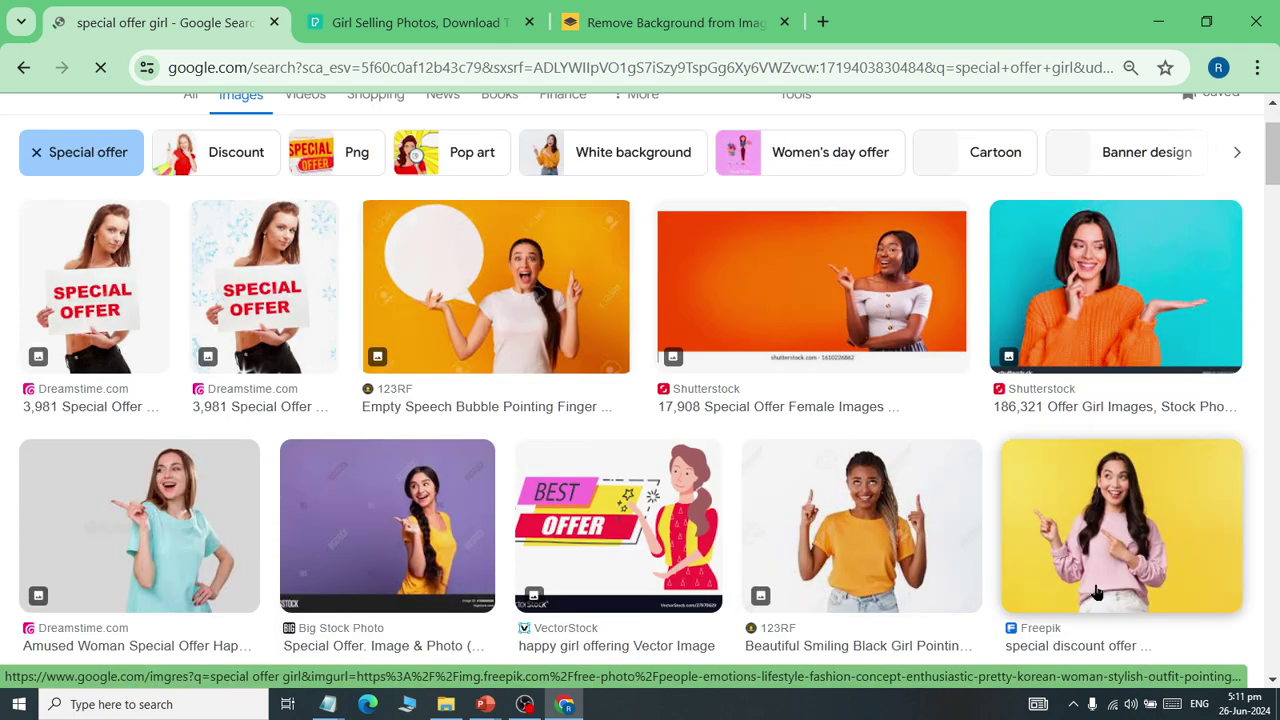
left_click(1103, 521)
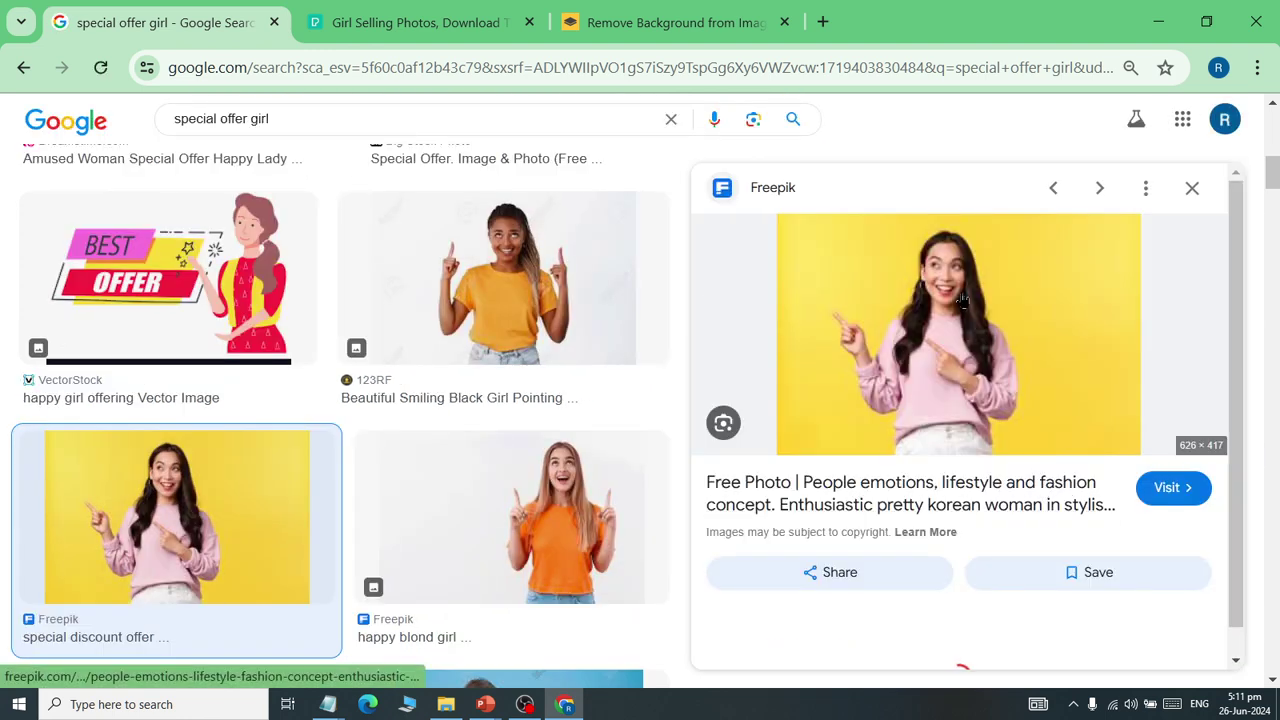
Copy the image address of the previewed Freepik photo.
right_click(962, 300)
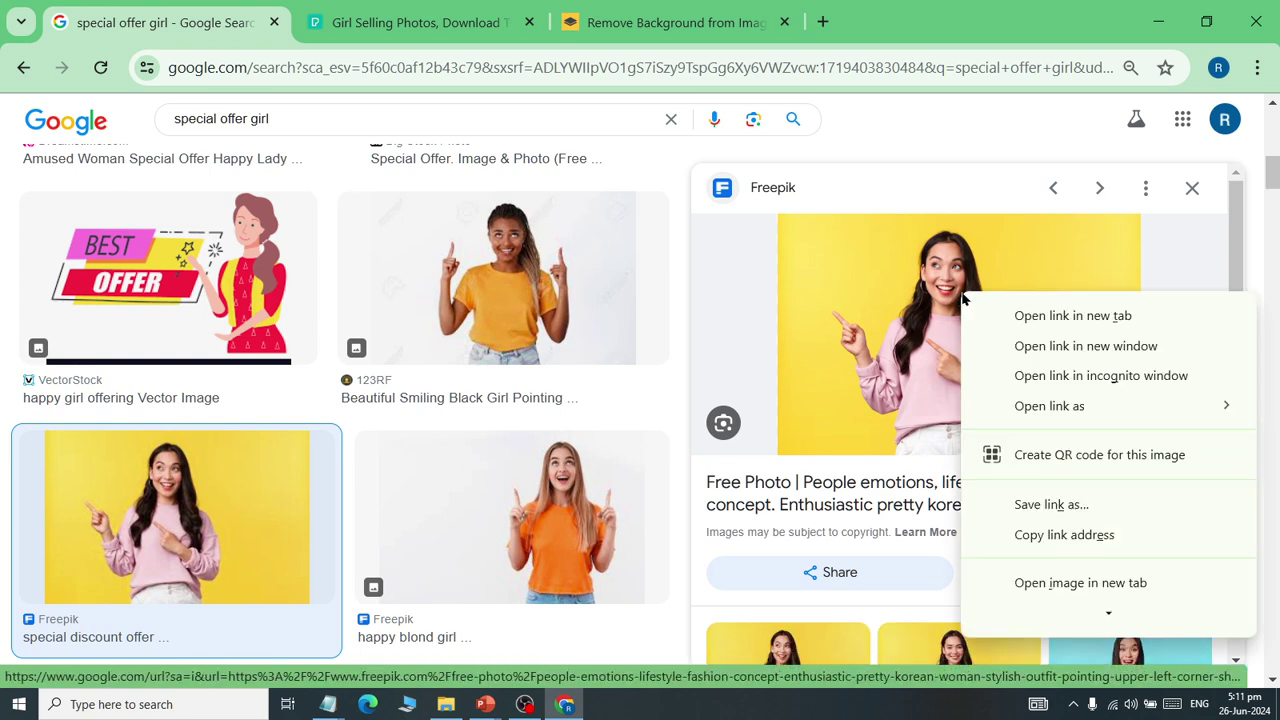
mouse_move(1029, 612)
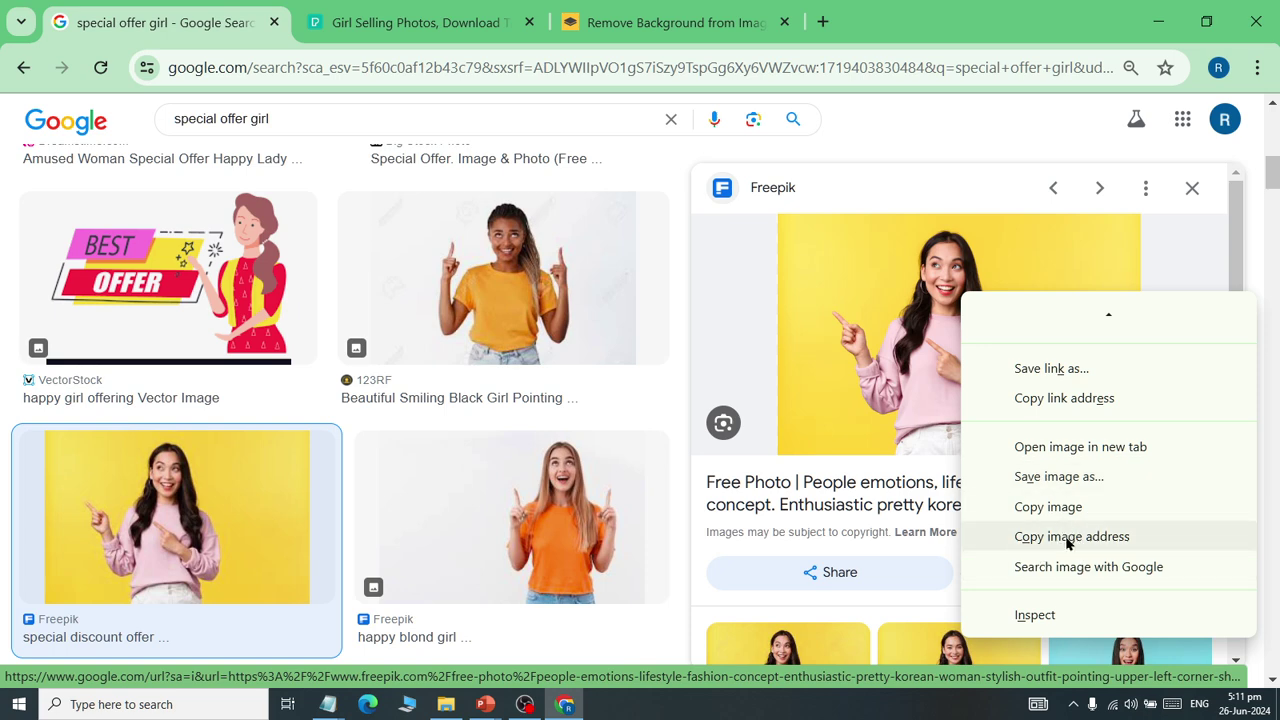
left_click(1108, 537)
Submit the copied image address to remove.bg as an image URL to remove the photo's background.
left_click(640, 20)
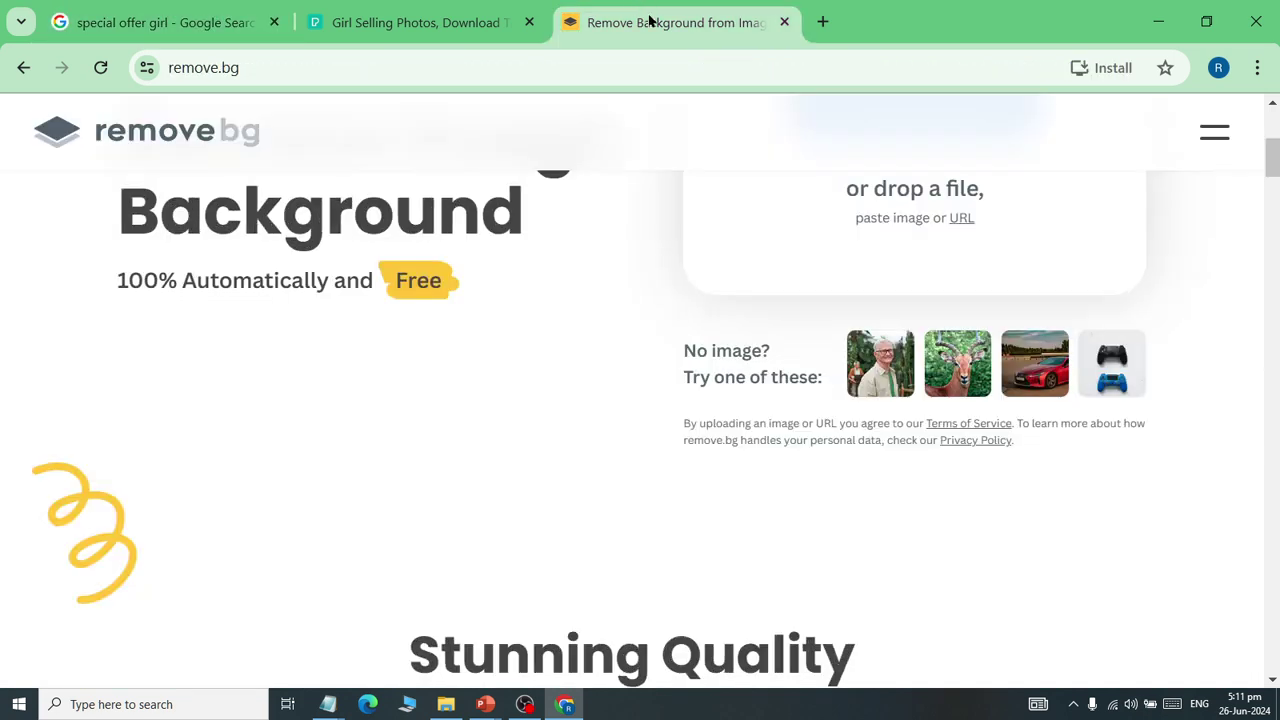
scroll(729, 401, "up", 3)
scroll(846, 486, "up", 1)
scroll(914, 543, "down", 1)
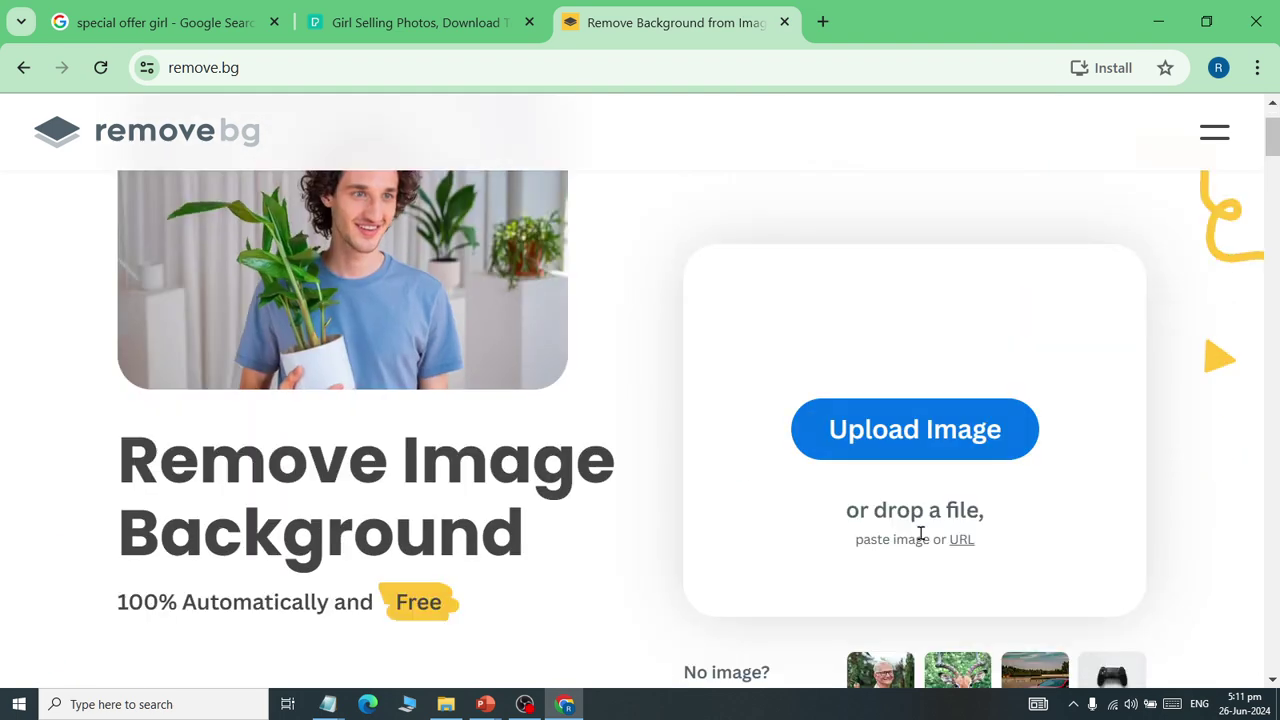
left_click(961, 541)
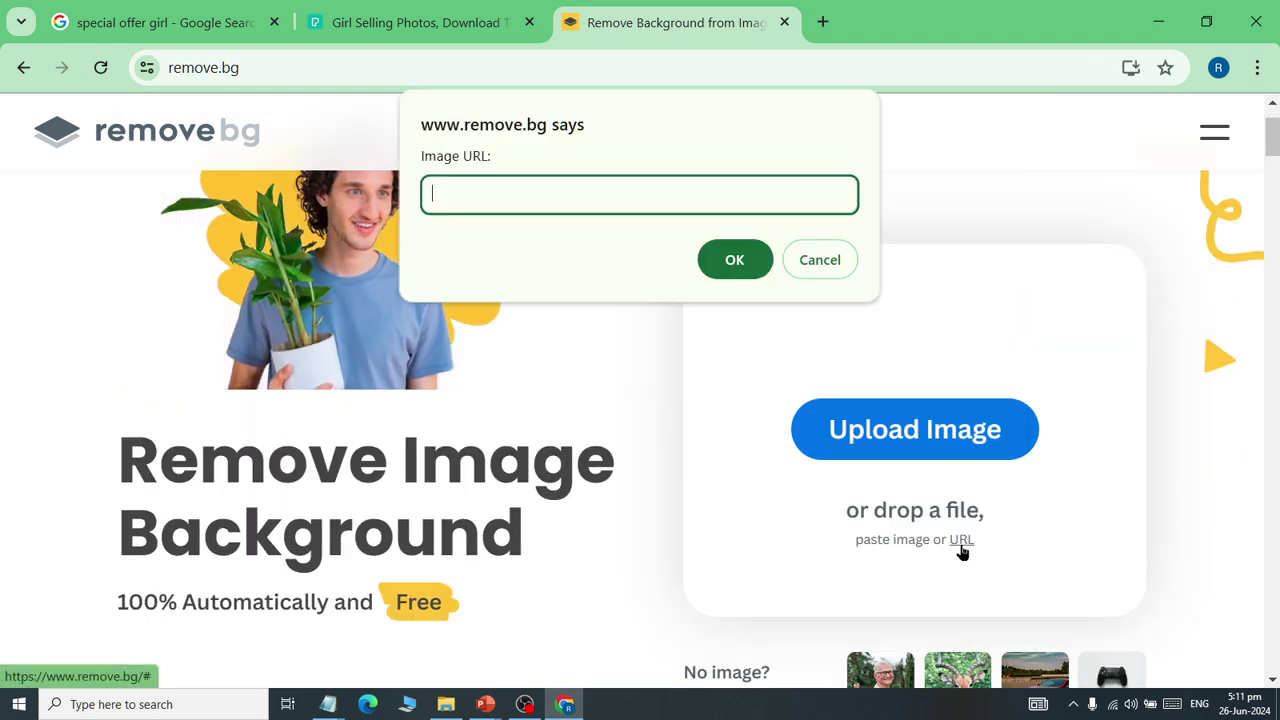
right_click(548, 190)
left_click(590, 367)
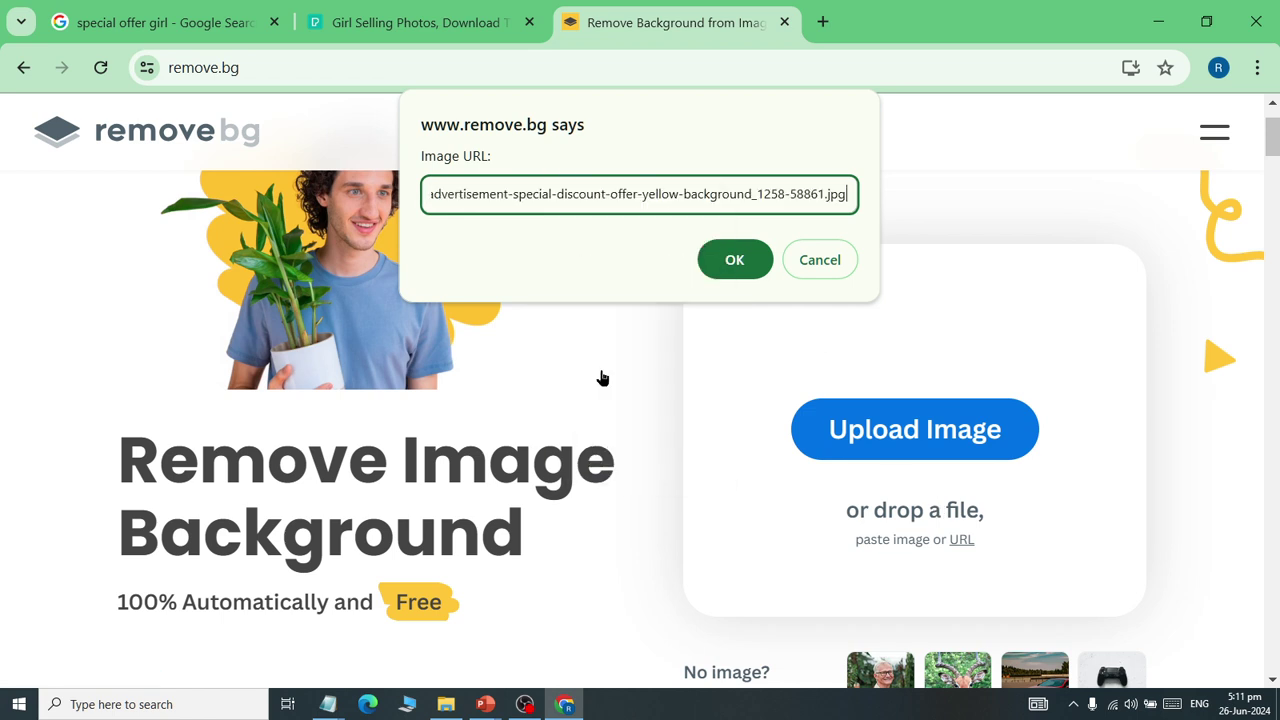
left_click(733, 260)
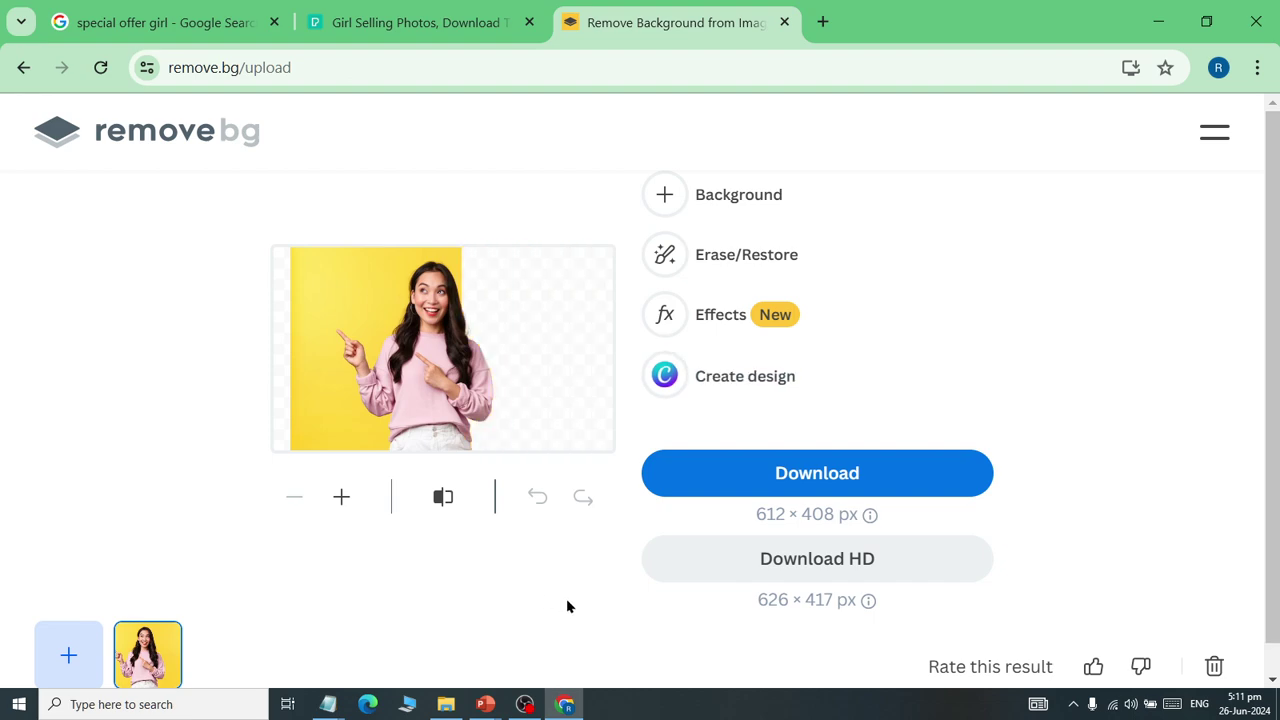
Download the background-free picture at 612 × 408 px and show the file in its Downloads folder.
left_click(845, 480)
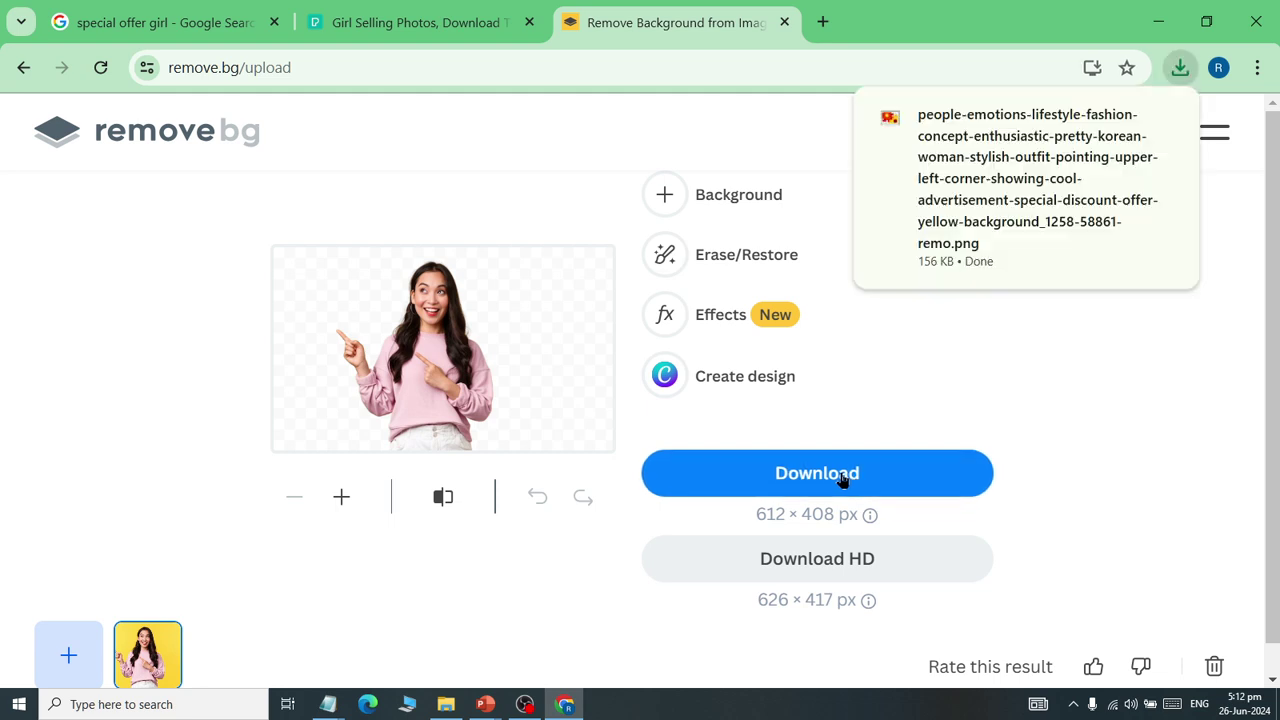
mouse_move(1147, 112)
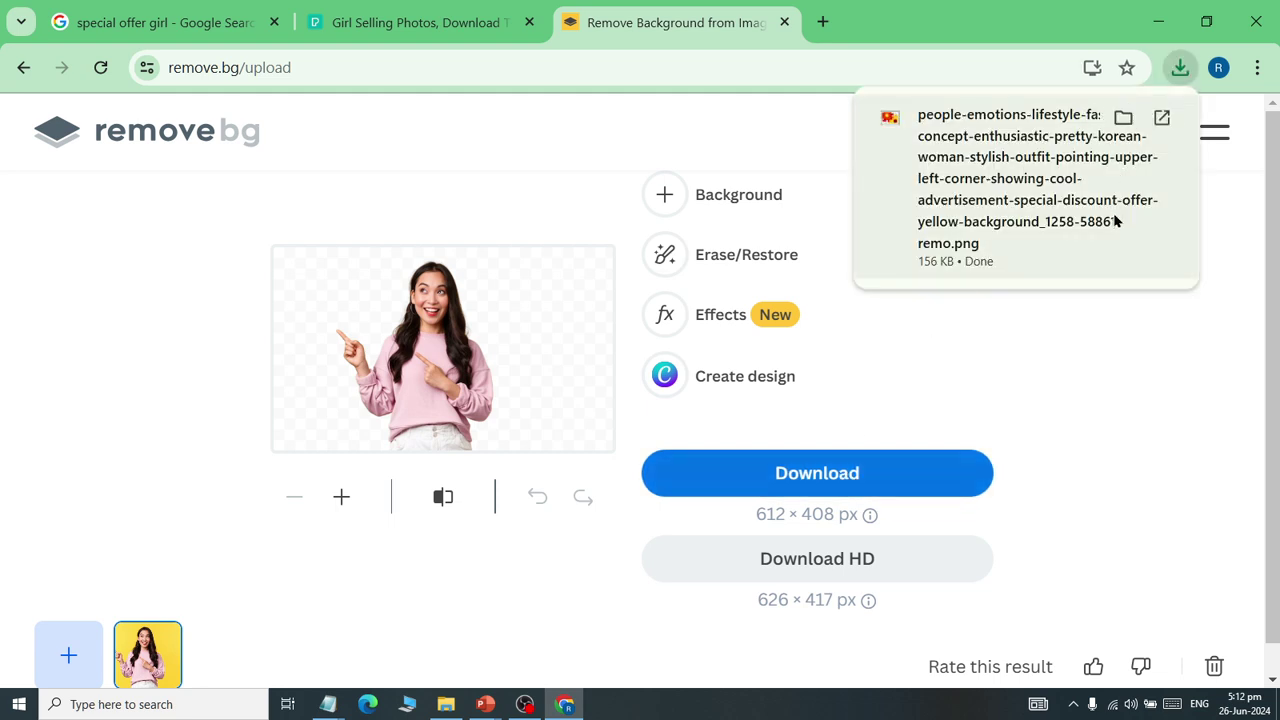
left_click(1124, 117)
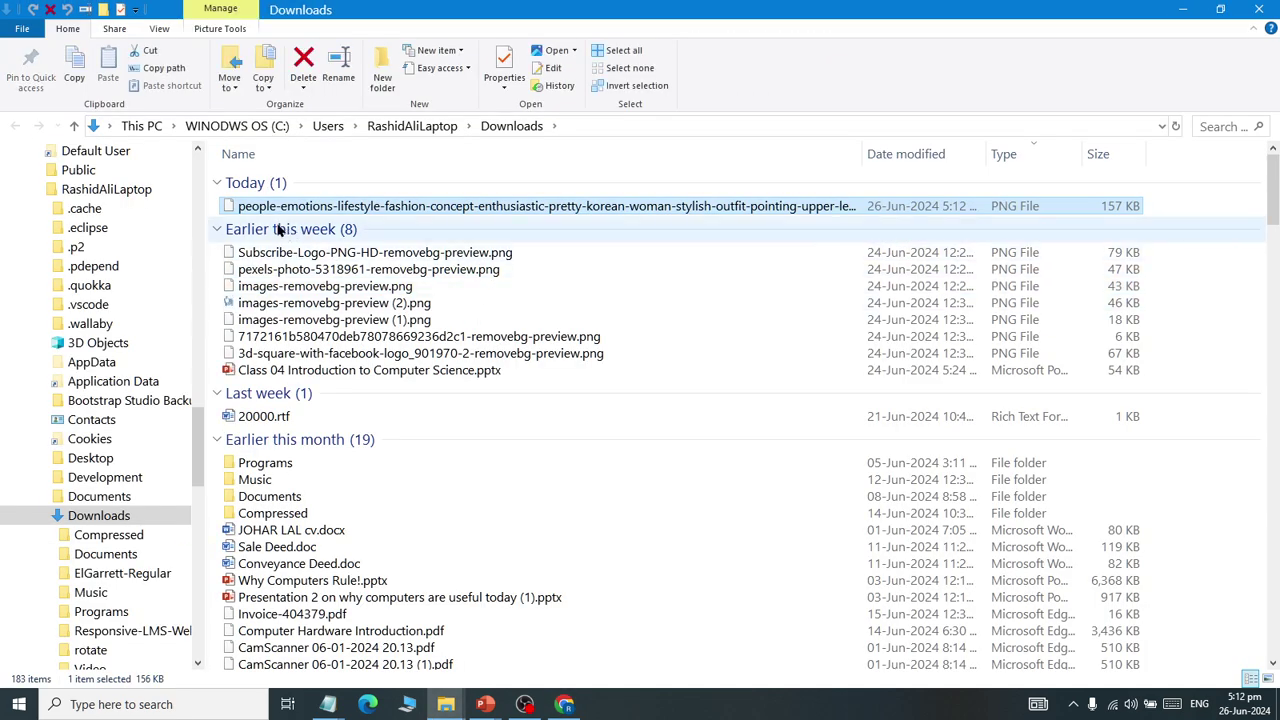
Switch to PowerPoint and insert the downloaded woman PNG from Downloads near the bottom right of the Class 14.pptx slide.
left_click_drag(275, 210, 637, 540)
key("alt+Tab")
key("alt+Tab")
key("alt+Tab")
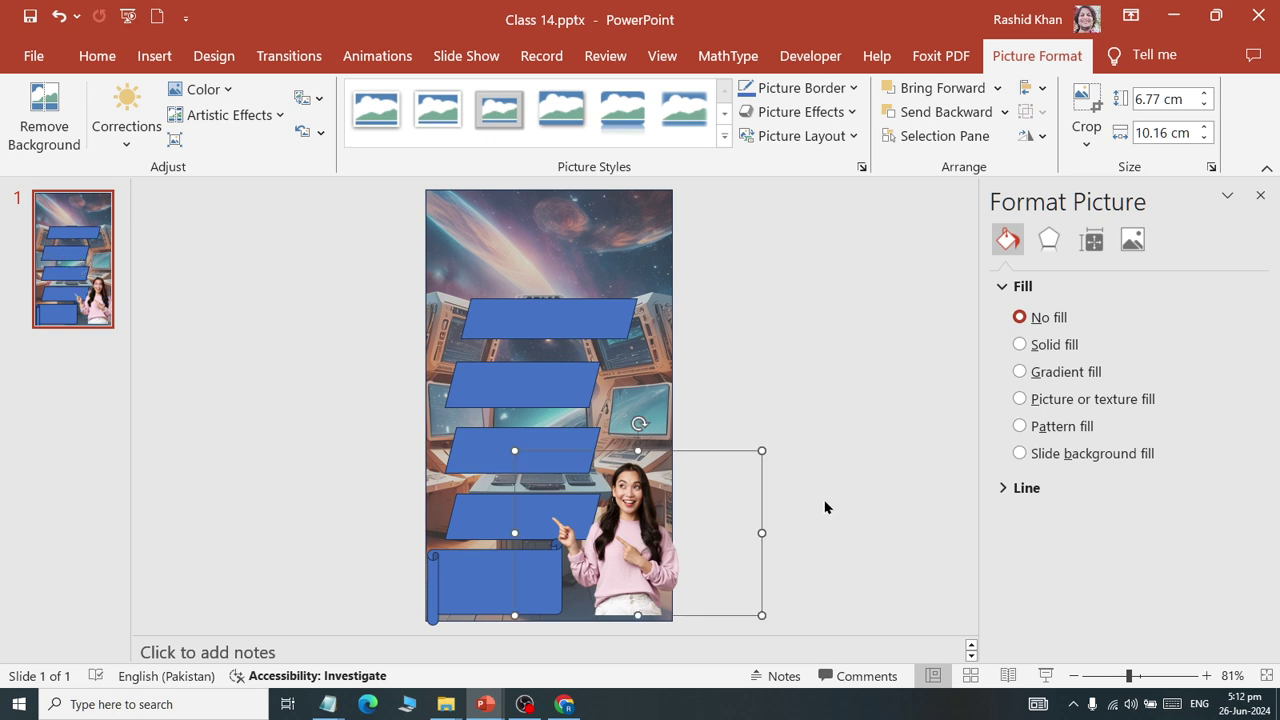
scroll(709, 543, "up", 6)
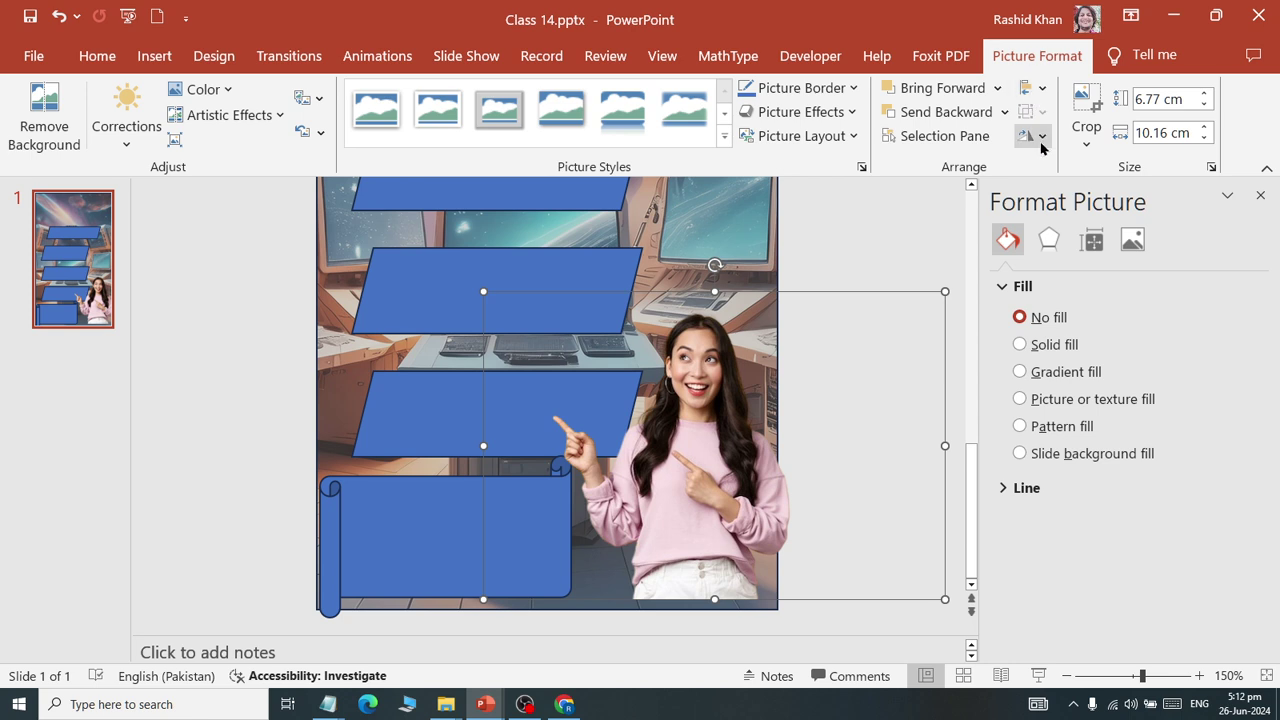
Crop the empty sides off the woman picture and shrink it to about 5.28 × 4.28 cm in the slide's lower-right corner.
left_click(1082, 105)
left_click_drag(943, 445, 795, 462)
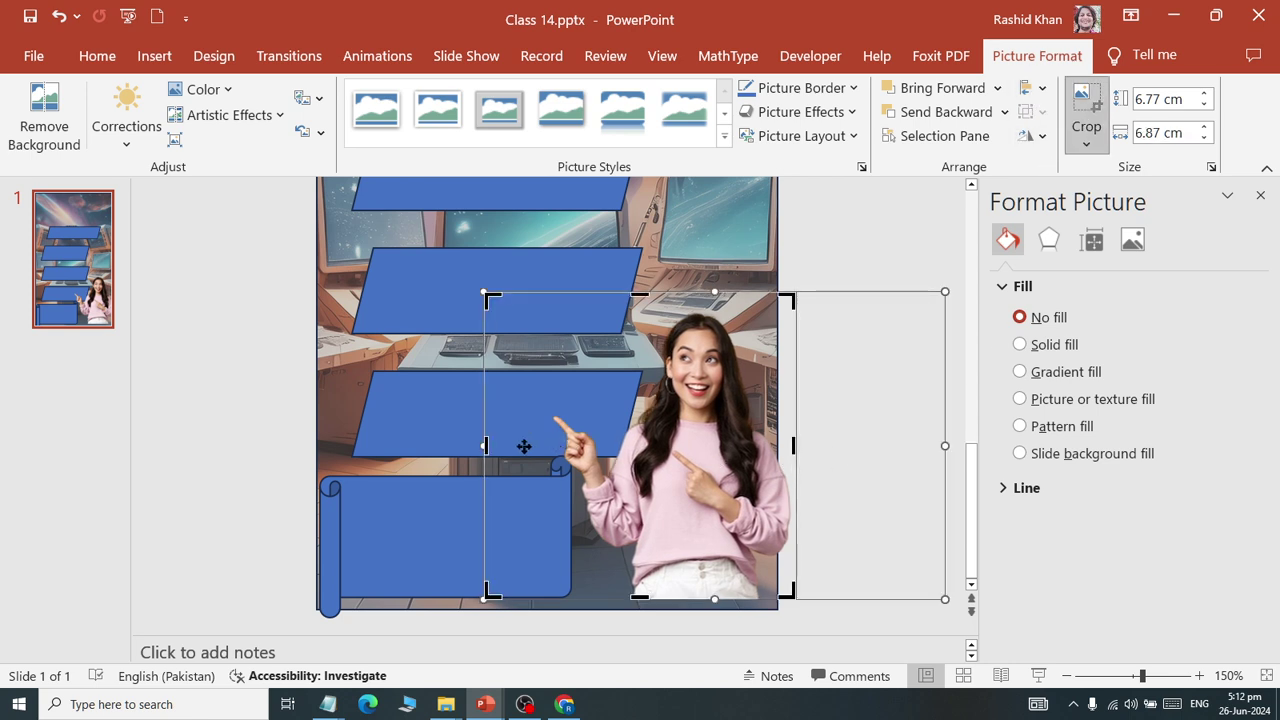
left_click_drag(484, 445, 547, 455)
left_click(930, 231)
left_click(728, 570)
left_click_drag(797, 598, 742, 530)
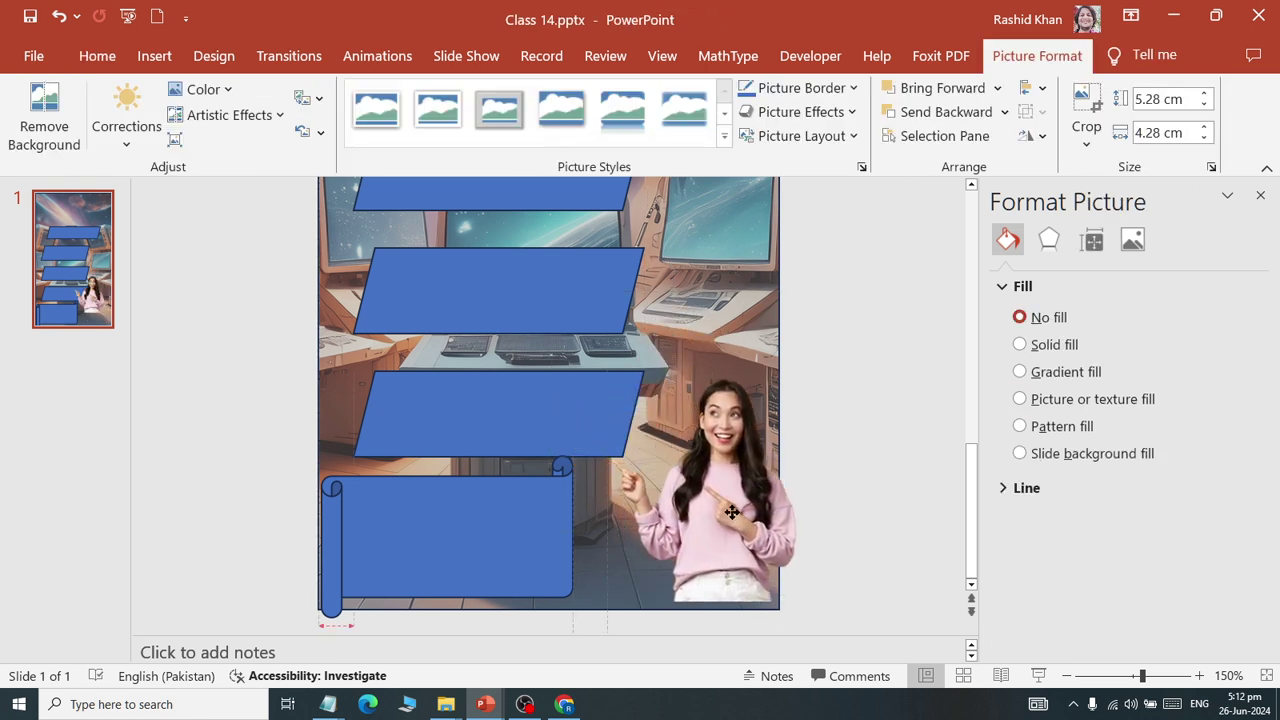
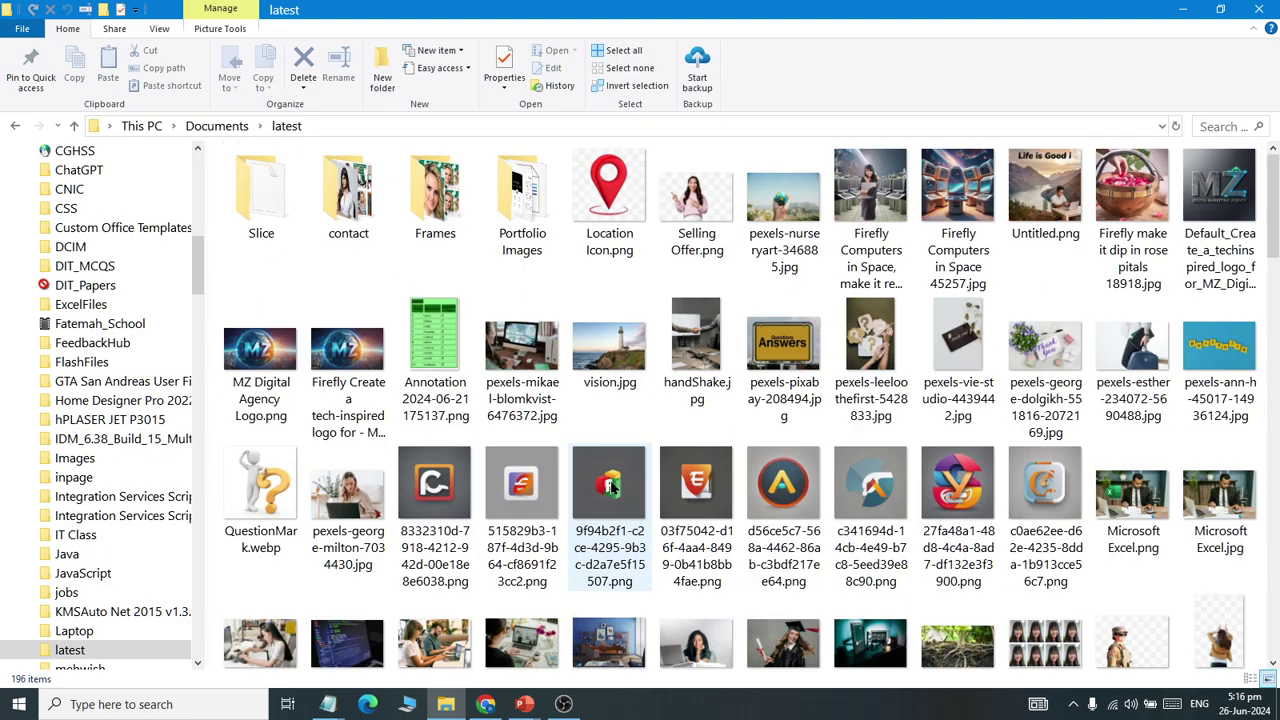
scroll(612, 487, "down", 6)
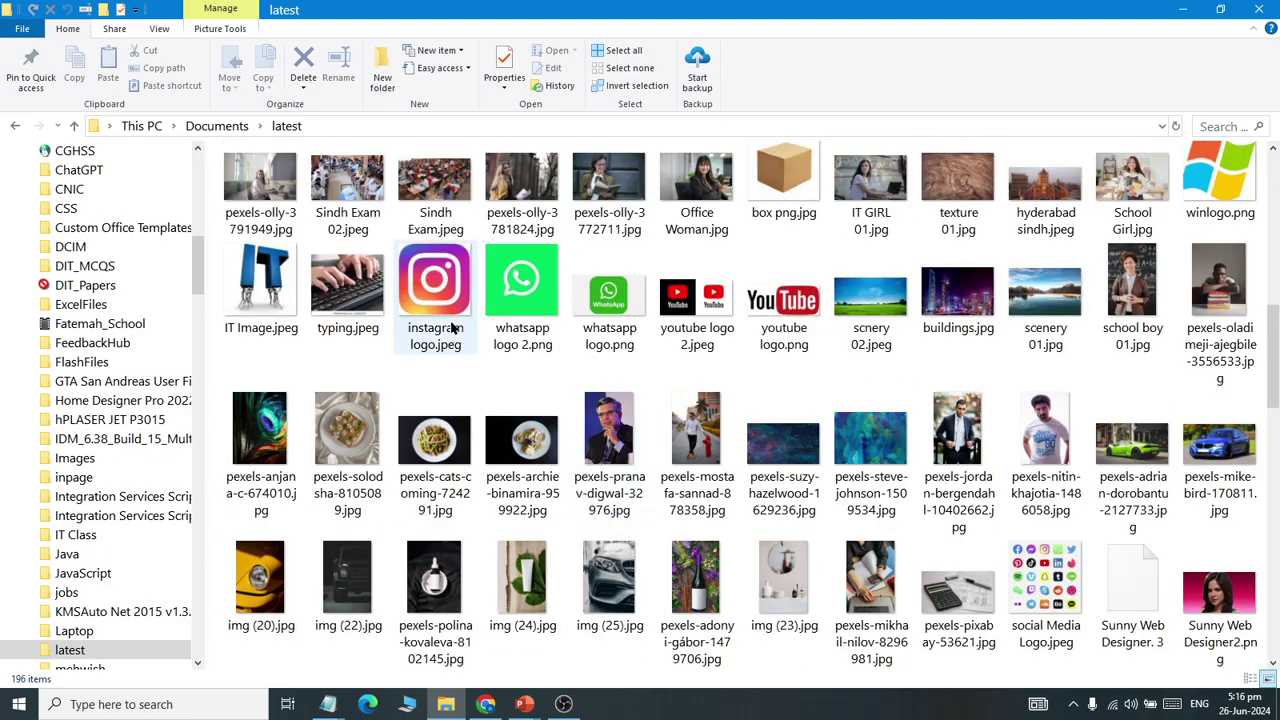
left_click(609, 305)
Switch to PowerPoint and insert plain black WordArt, placing it across the top of the poster.
key("alt+Tab")
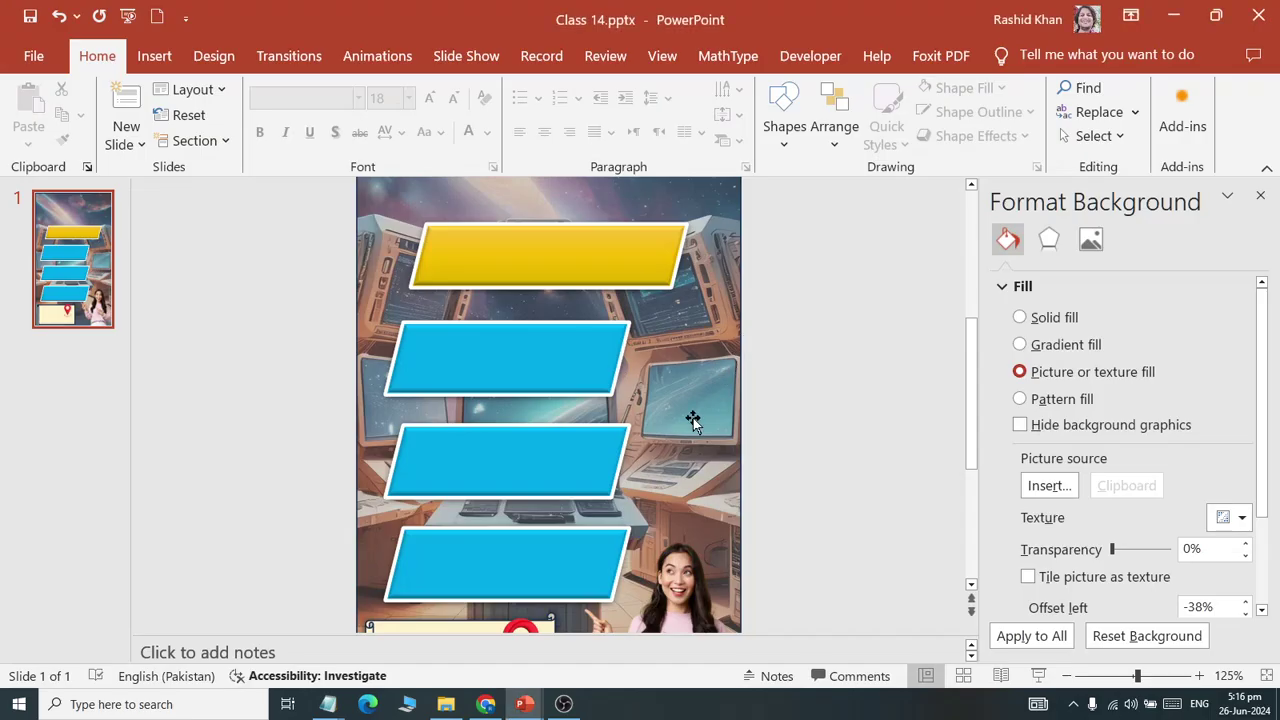
scroll(711, 374, "up", 3)
scroll(714, 408, "down", 4)
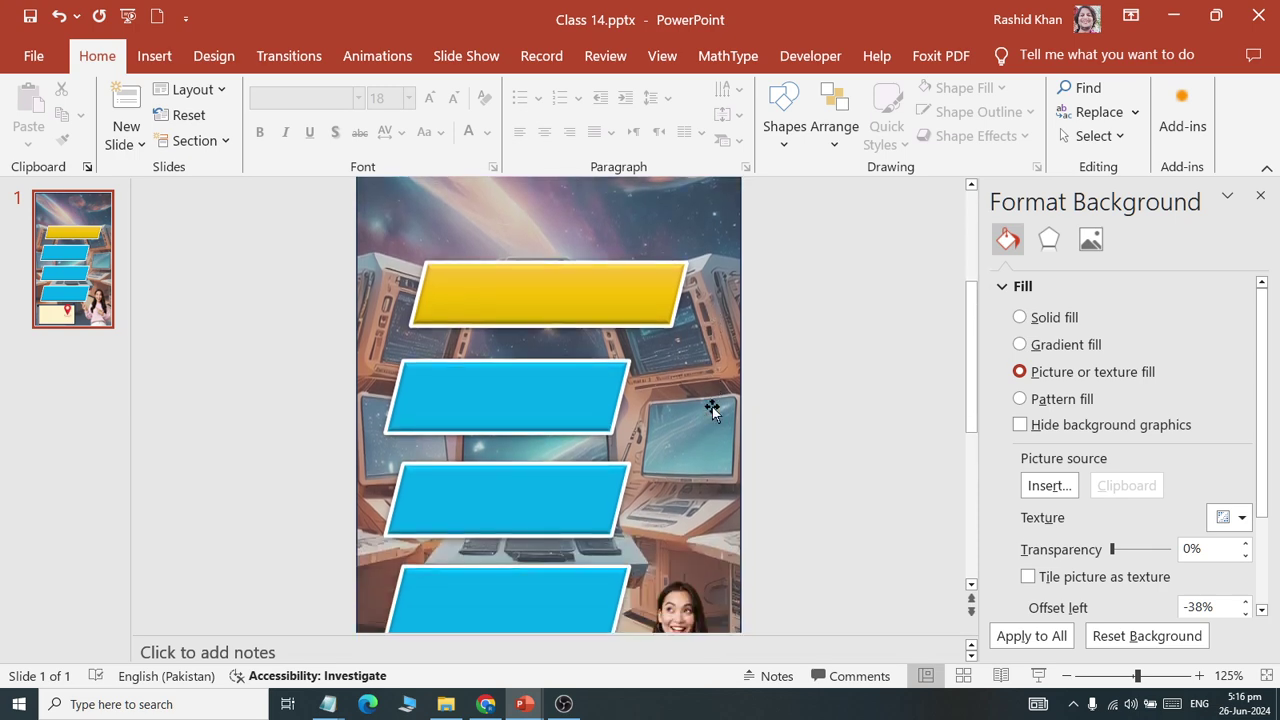
scroll(711, 408, "up", 1)
scroll(711, 408, "up", 2)
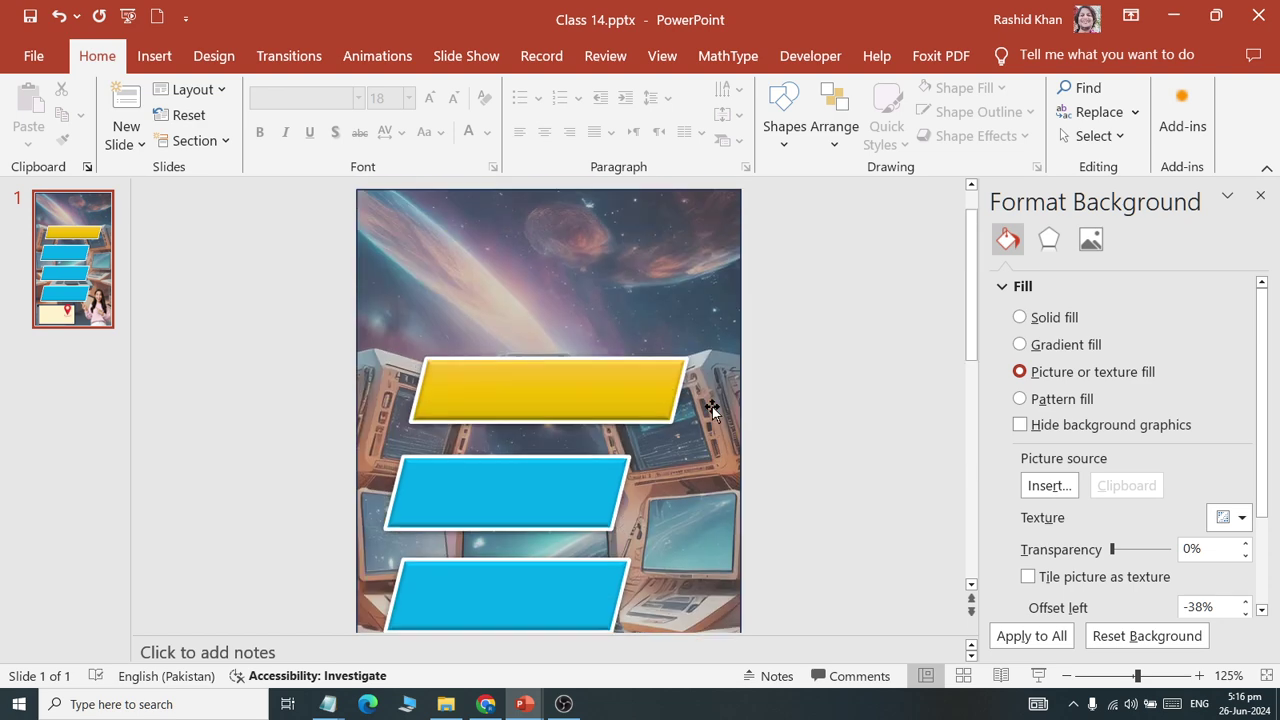
left_click(152, 57)
left_click(812, 144)
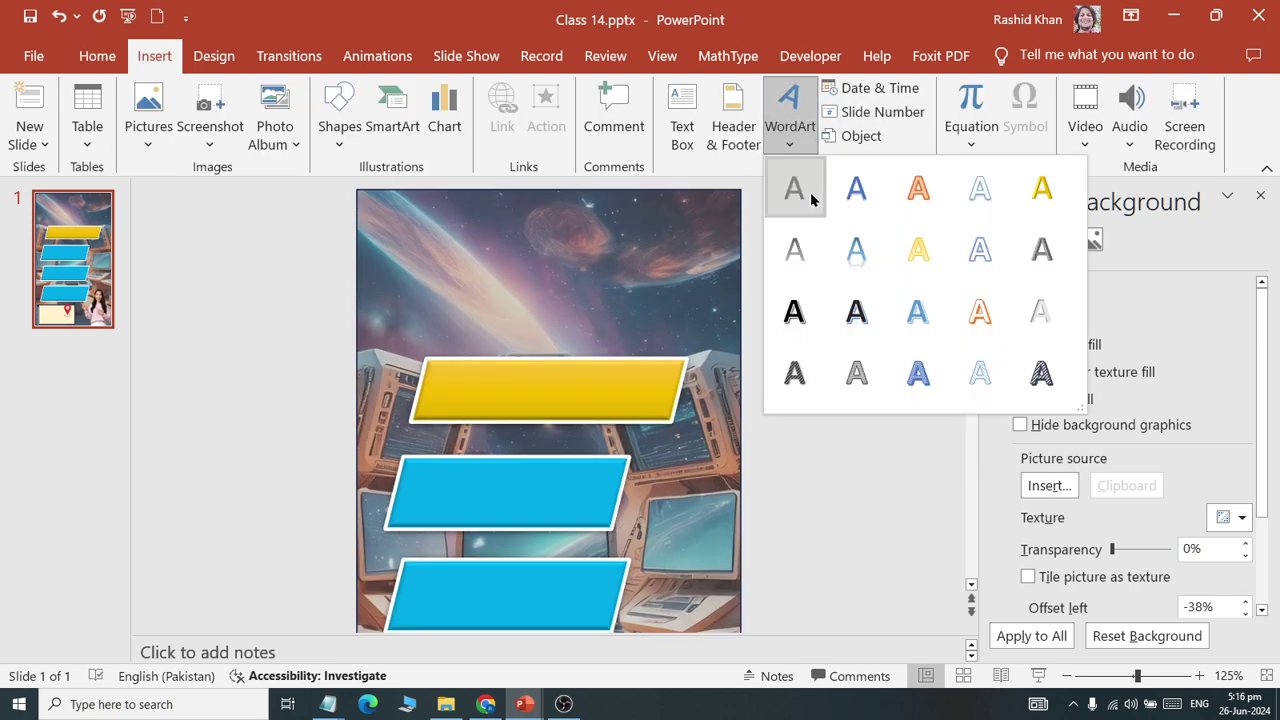
left_click(816, 188)
left_click_drag(718, 575, 710, 289)
key("ctrl+a")
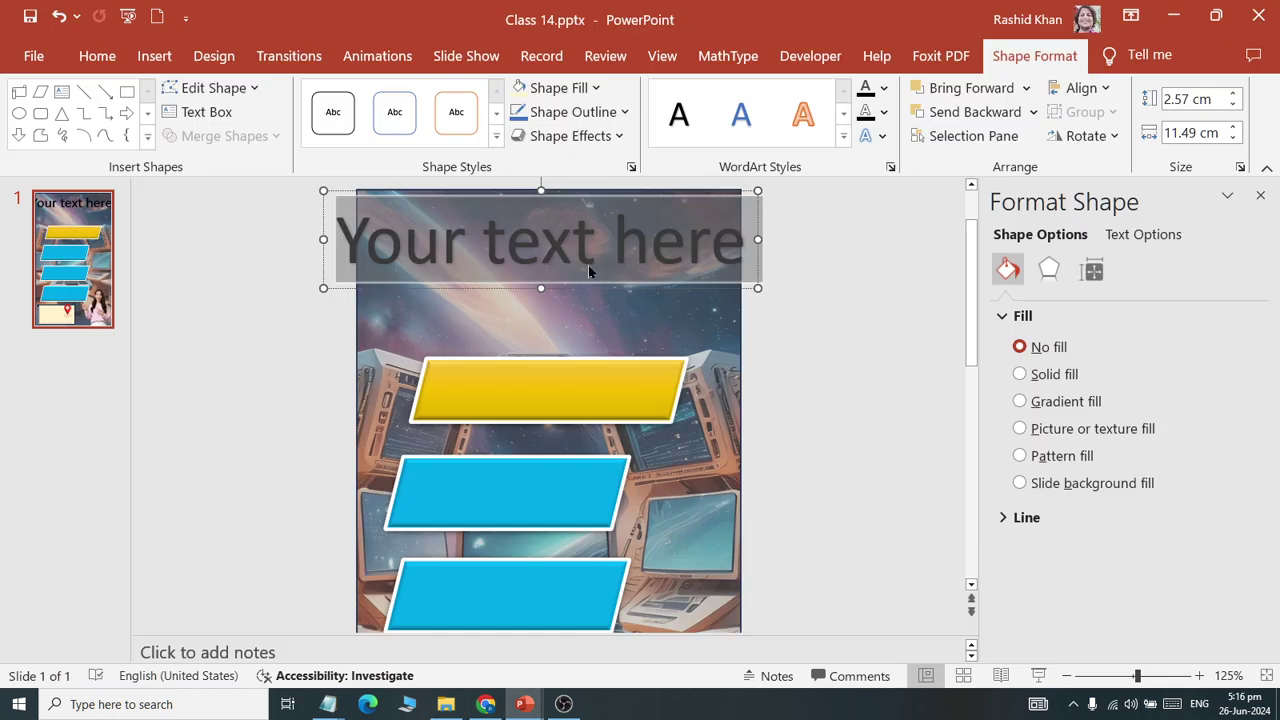
type("NEW AL")
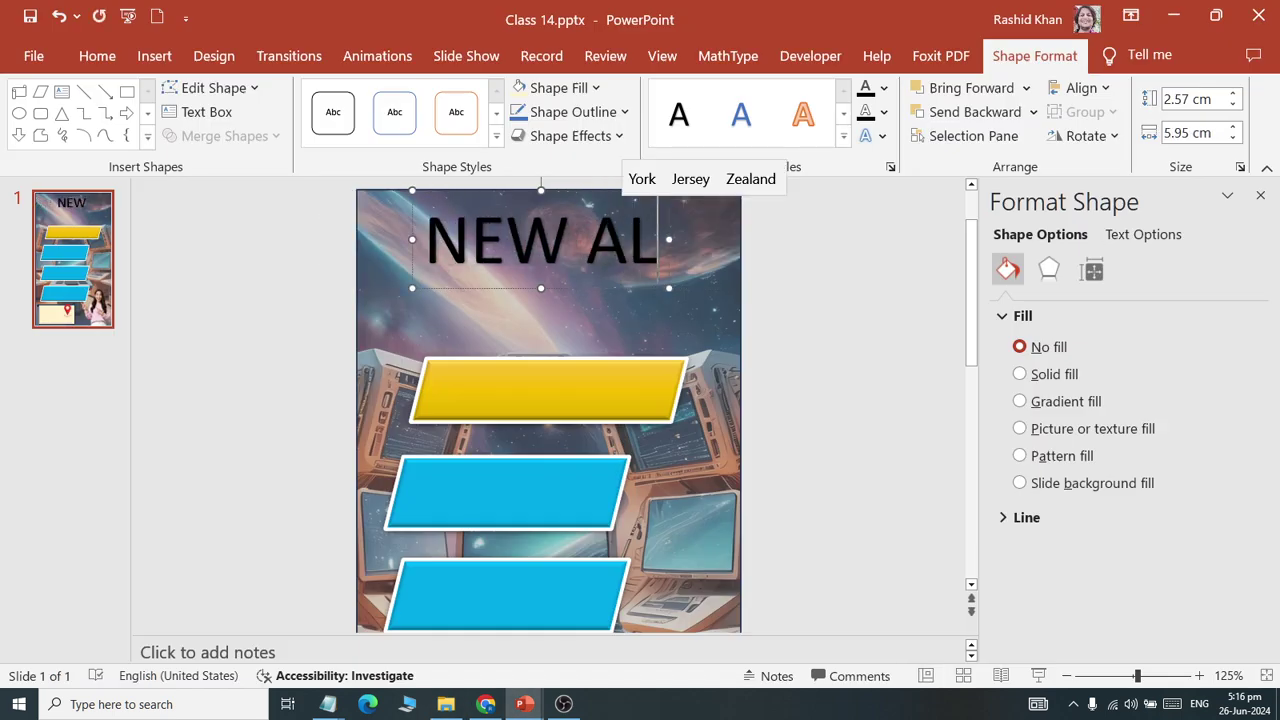
key("Home")
type("-")
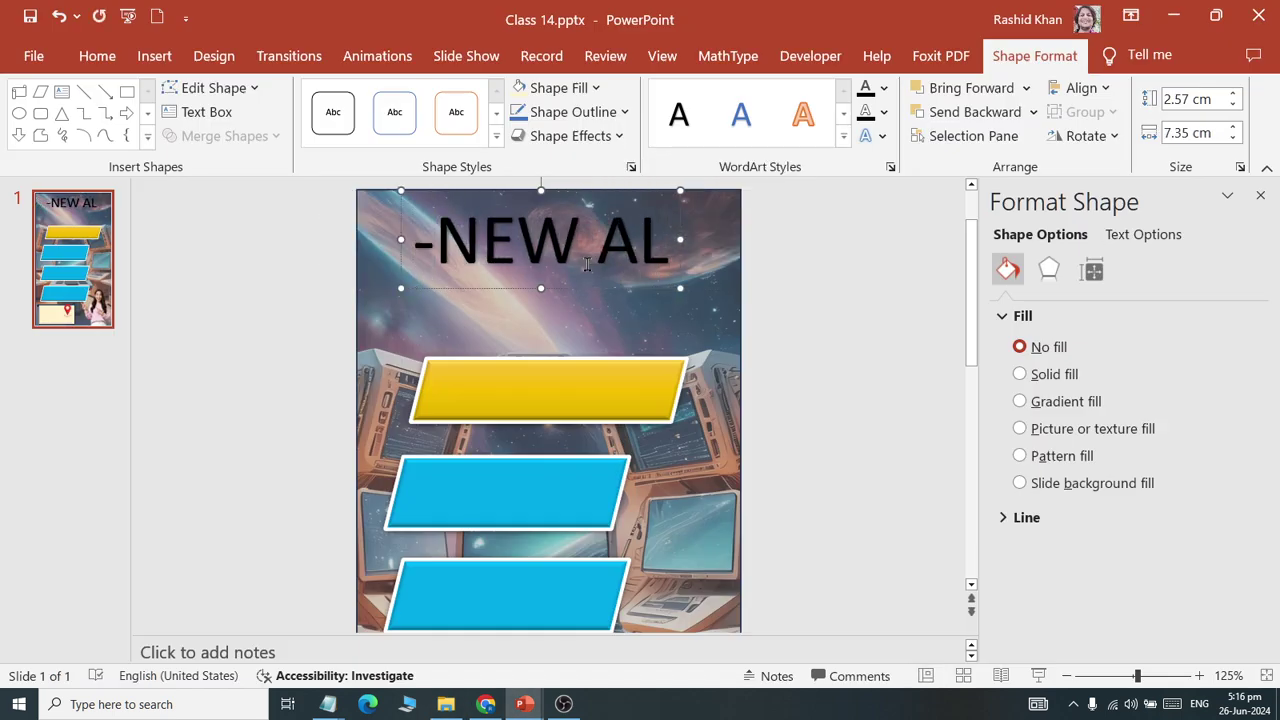
type("HU")
key("BackSpace")
key("BackSpace")
key("BackSpace")
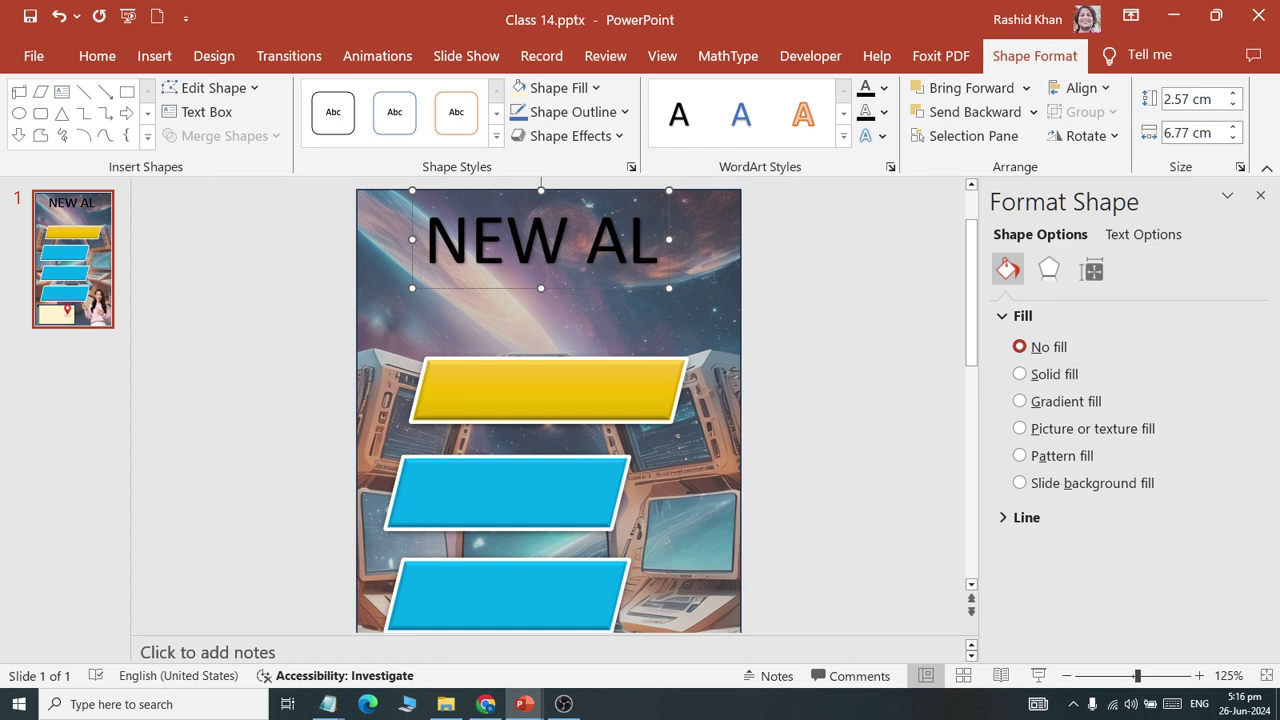
type("-")
key("BackSpace")
Replace the whole text of the WordArt at the poster's top with NEW.
key("ctrl+a")
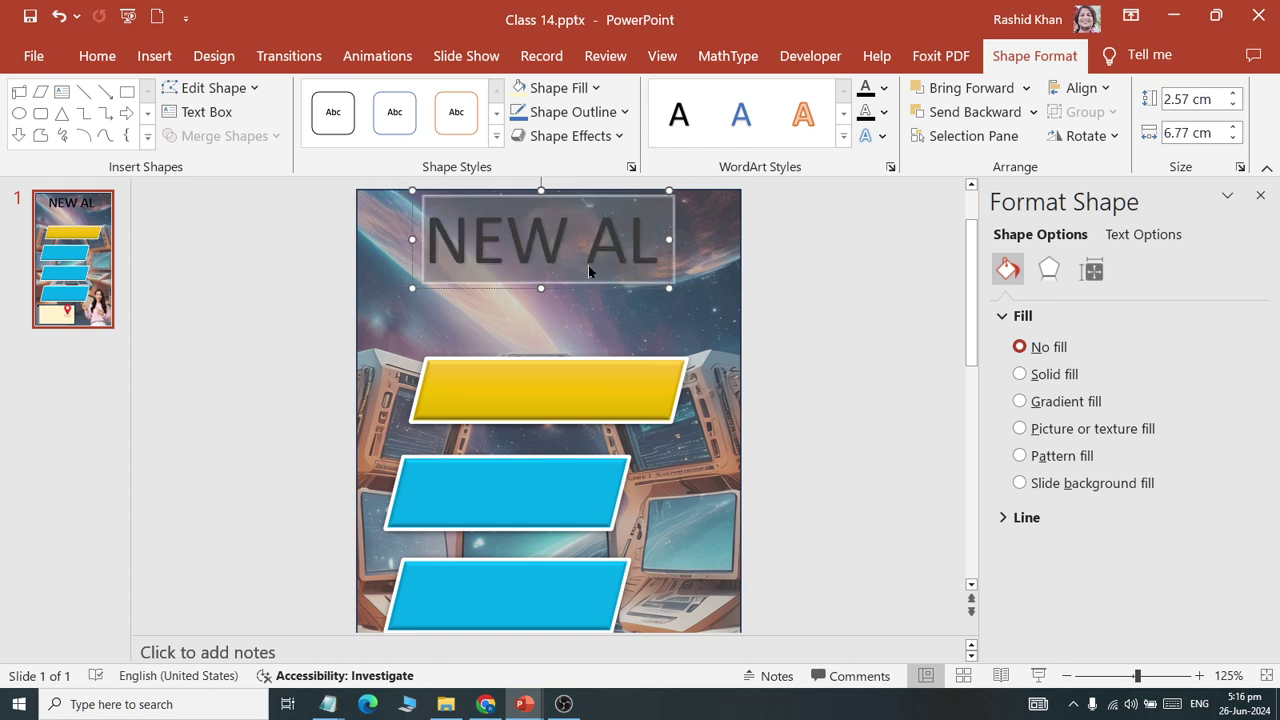
type("NEW")
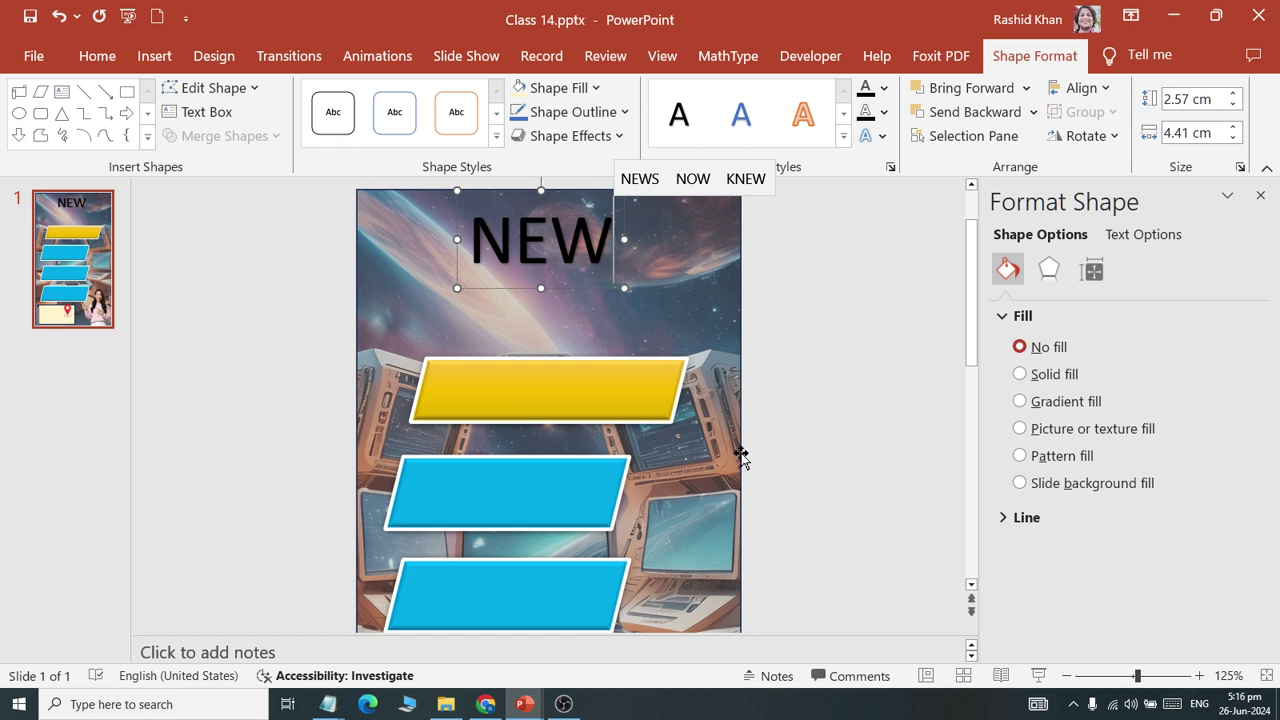
left_click(594, 306)
left_click(548, 250)
scroll(555, 284, "down", 3)
left_click(555, 287)
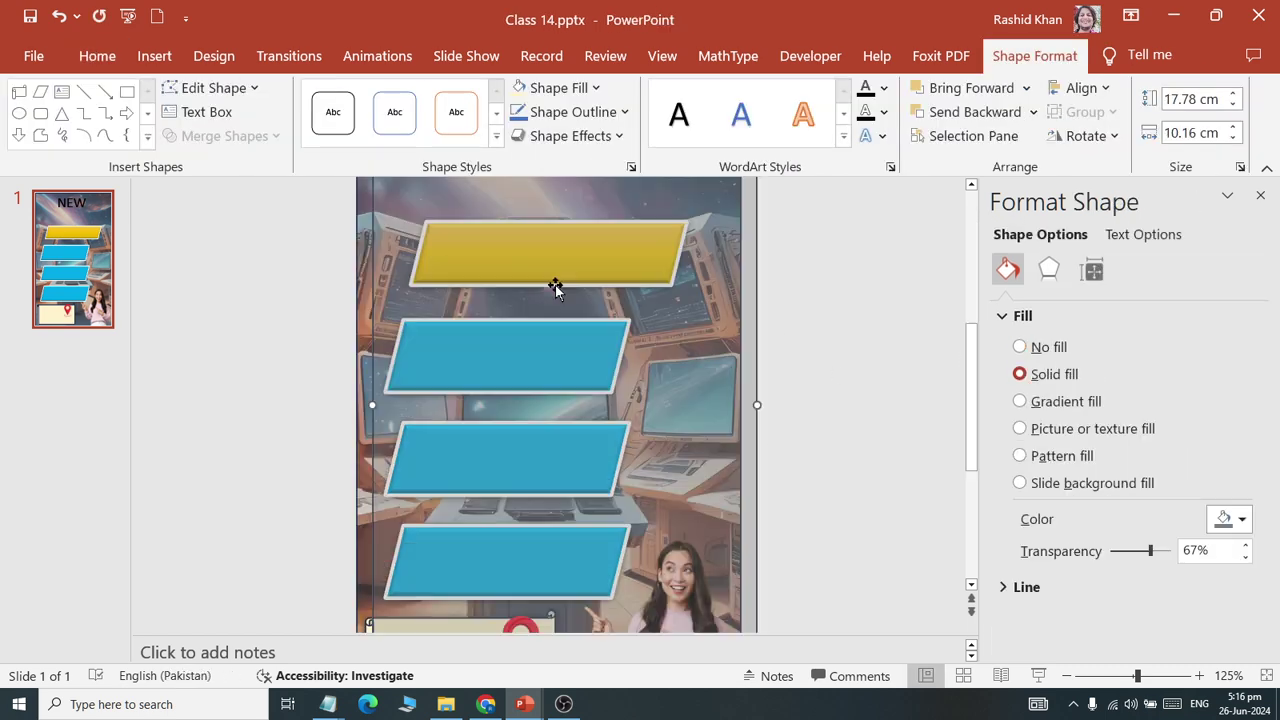
left_click(789, 363)
Duplicate the NEW WordArt directly beneath the original and change the copy's text to AL-HUSSAINI.
scroll(471, 260, "up", 3)
left_click(471, 260)
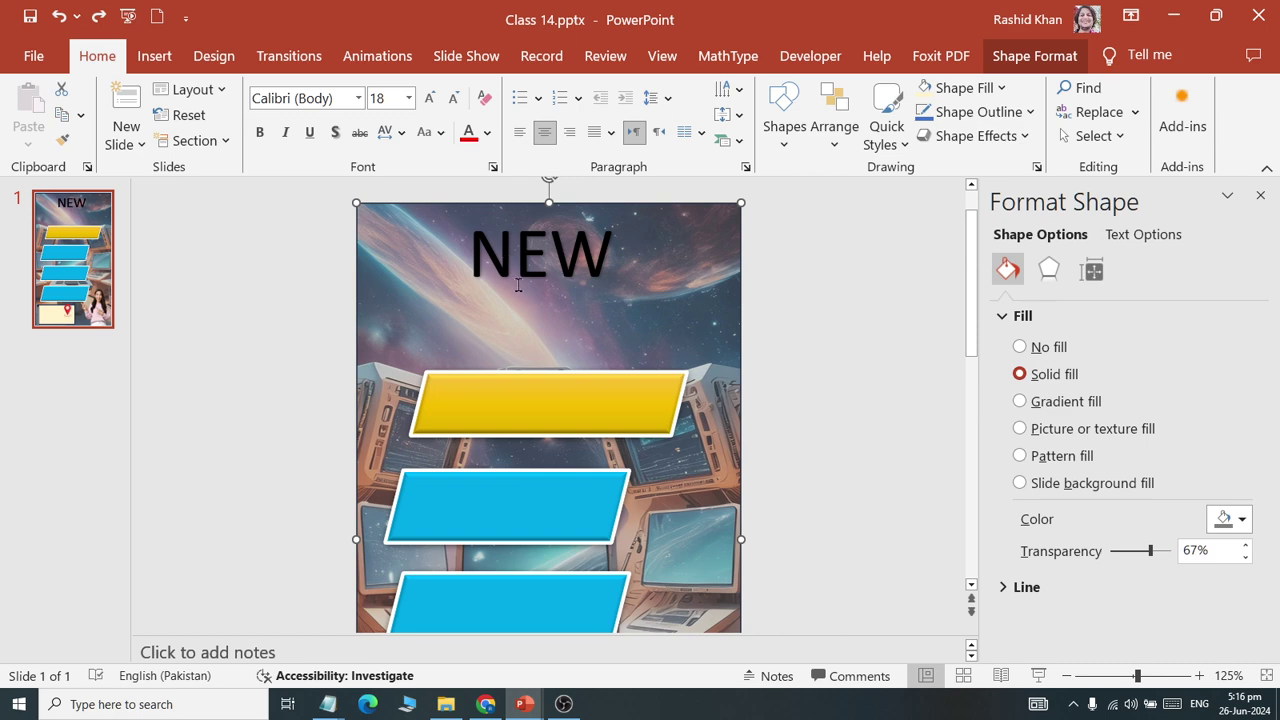
left_click(518, 285)
left_click_drag(484, 302, 491, 329)
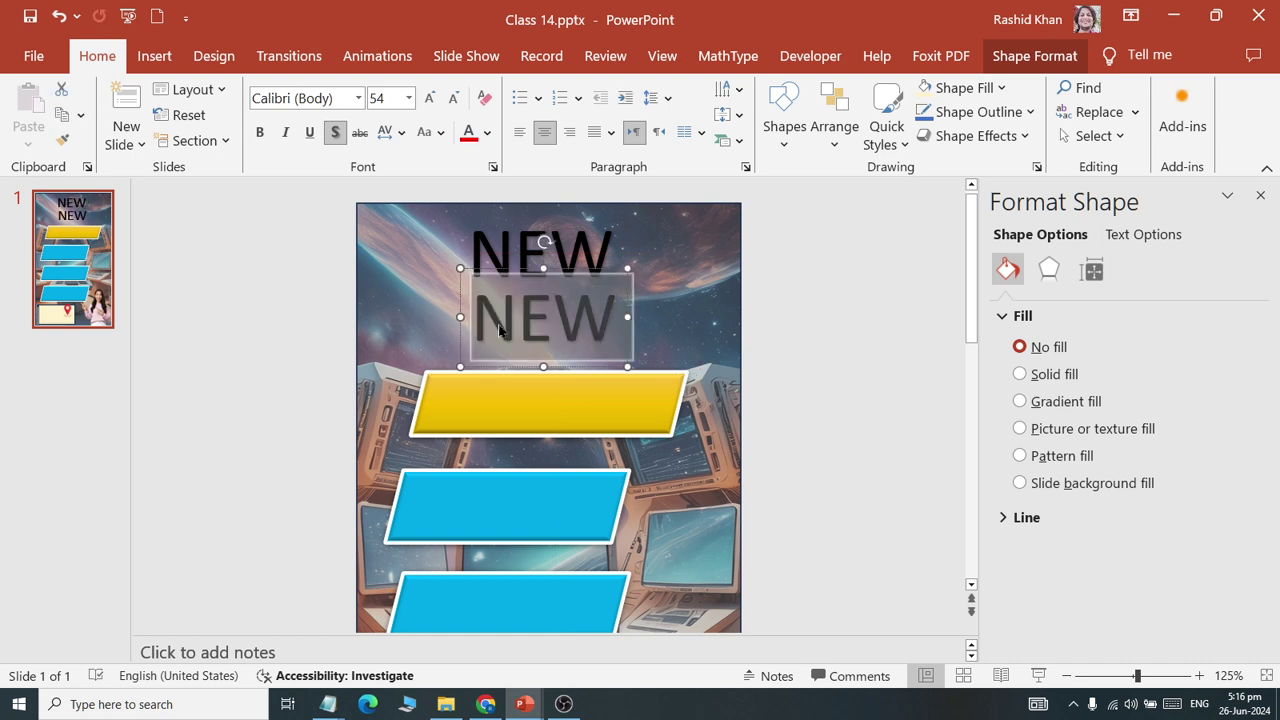
type("AL-HUSSAINI")
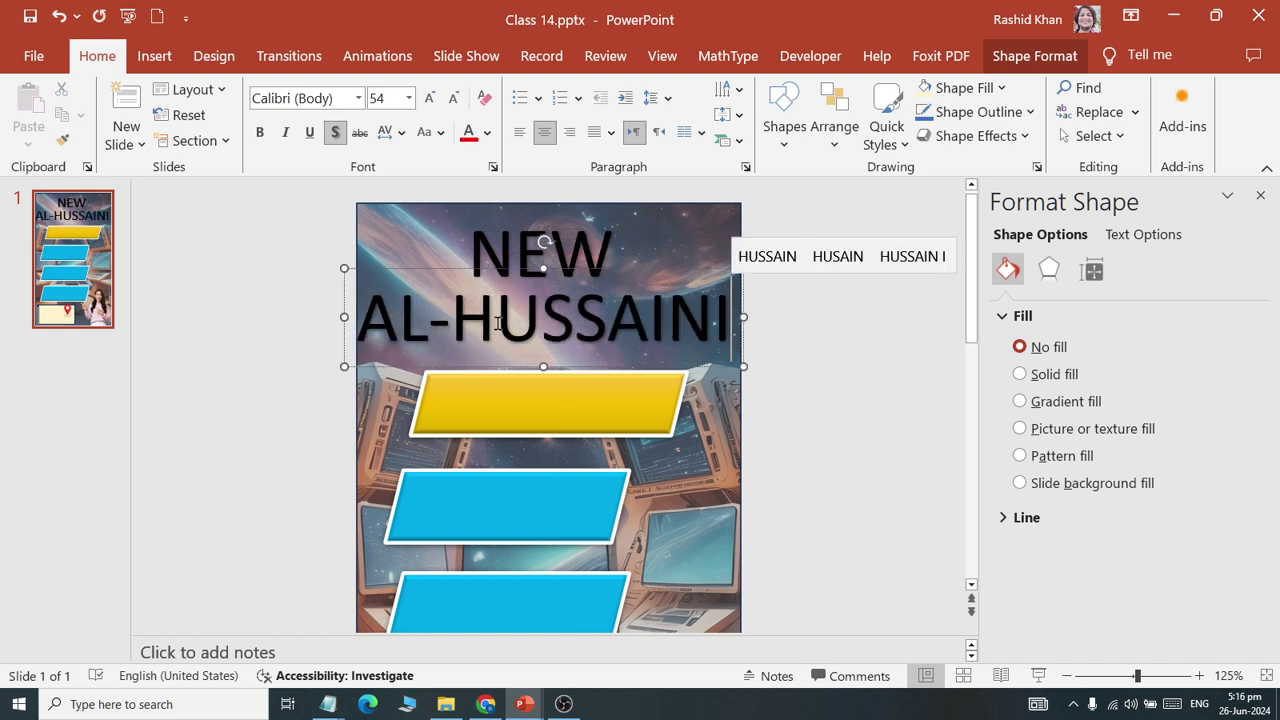
left_click(818, 374)
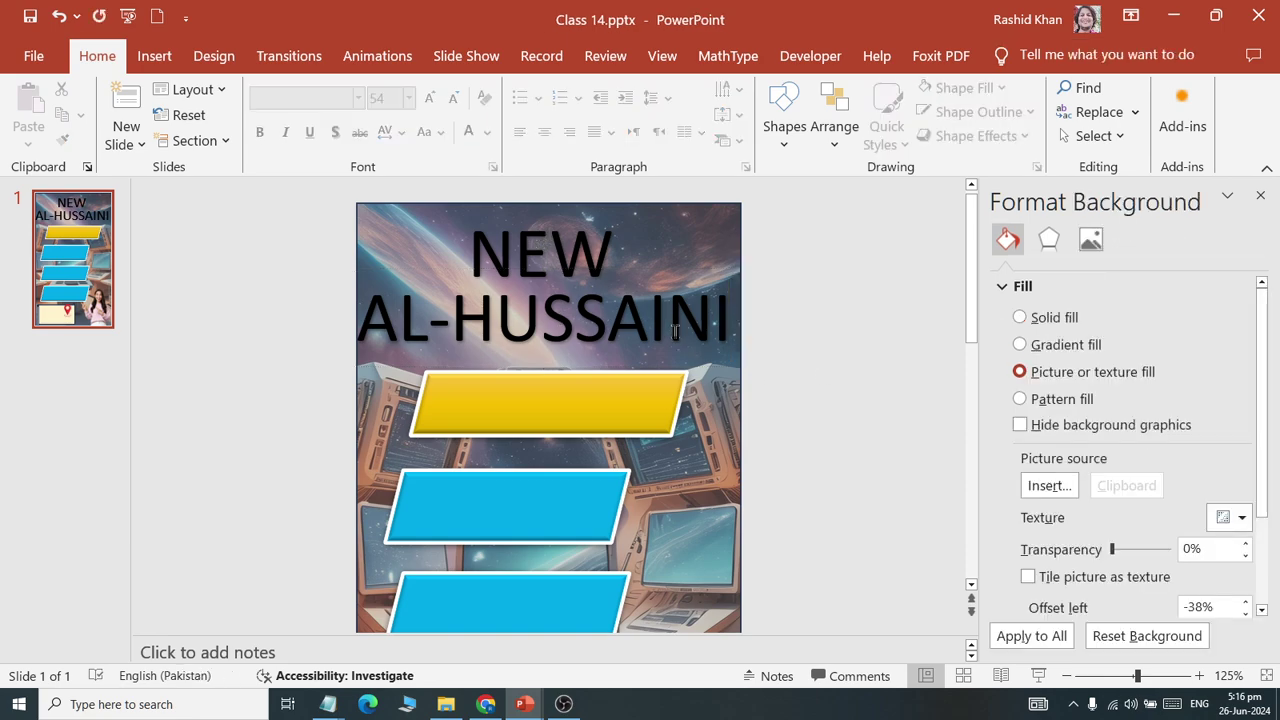
Switch to Chrome, open google.com in a new tab and search for FREE FONTS DOWNLOAD.
key("alt+Tab")
left_click(814, 24)
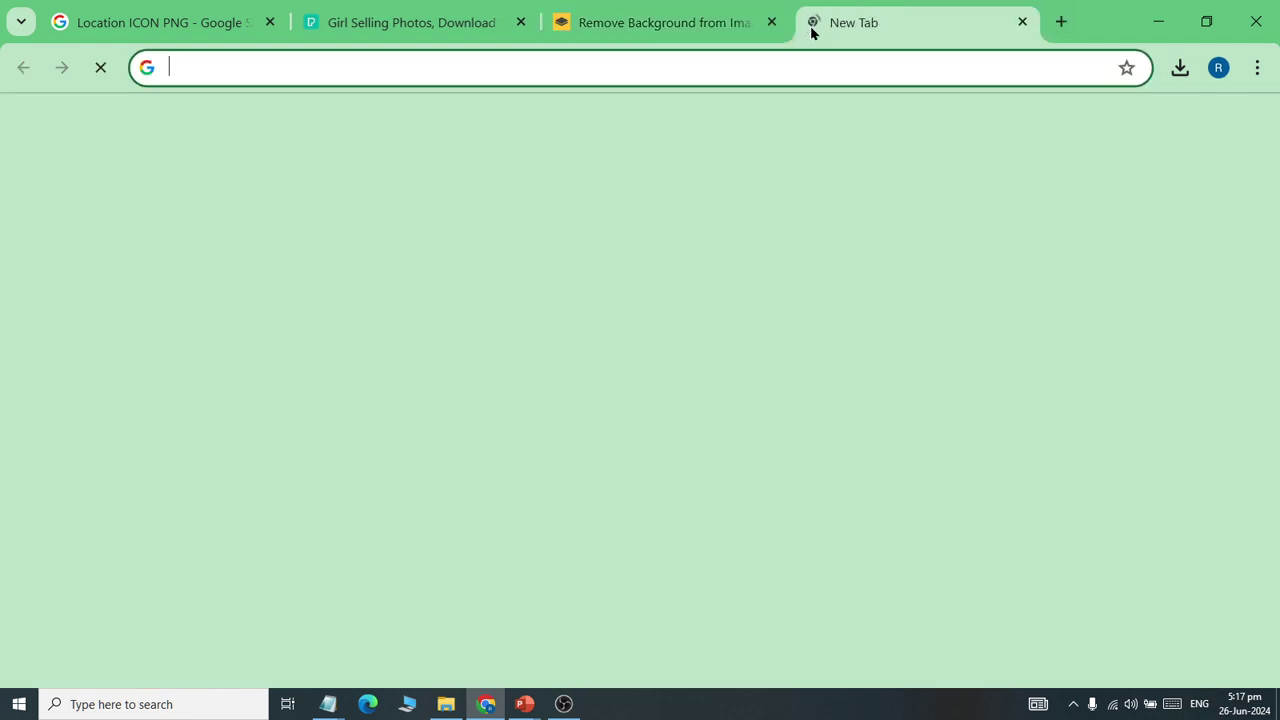
type("GOOGLE.CO")
key("Return")
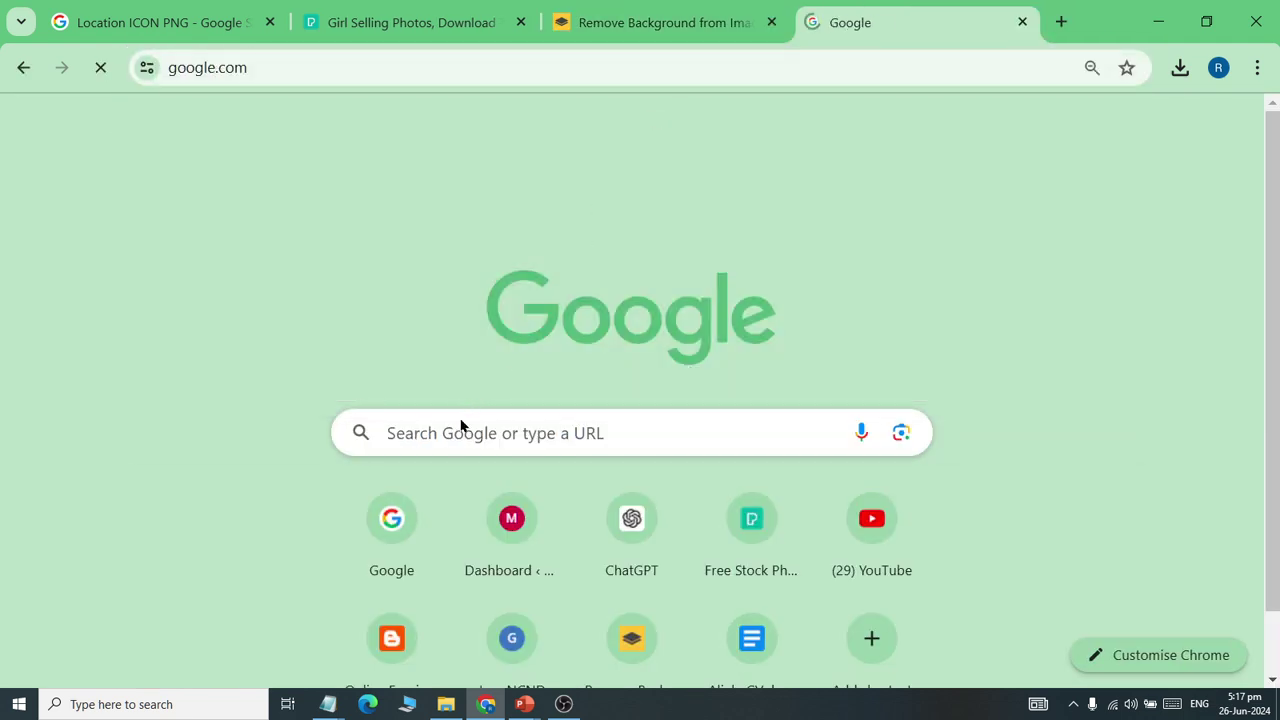
type("FREE FONTS DOWNL")
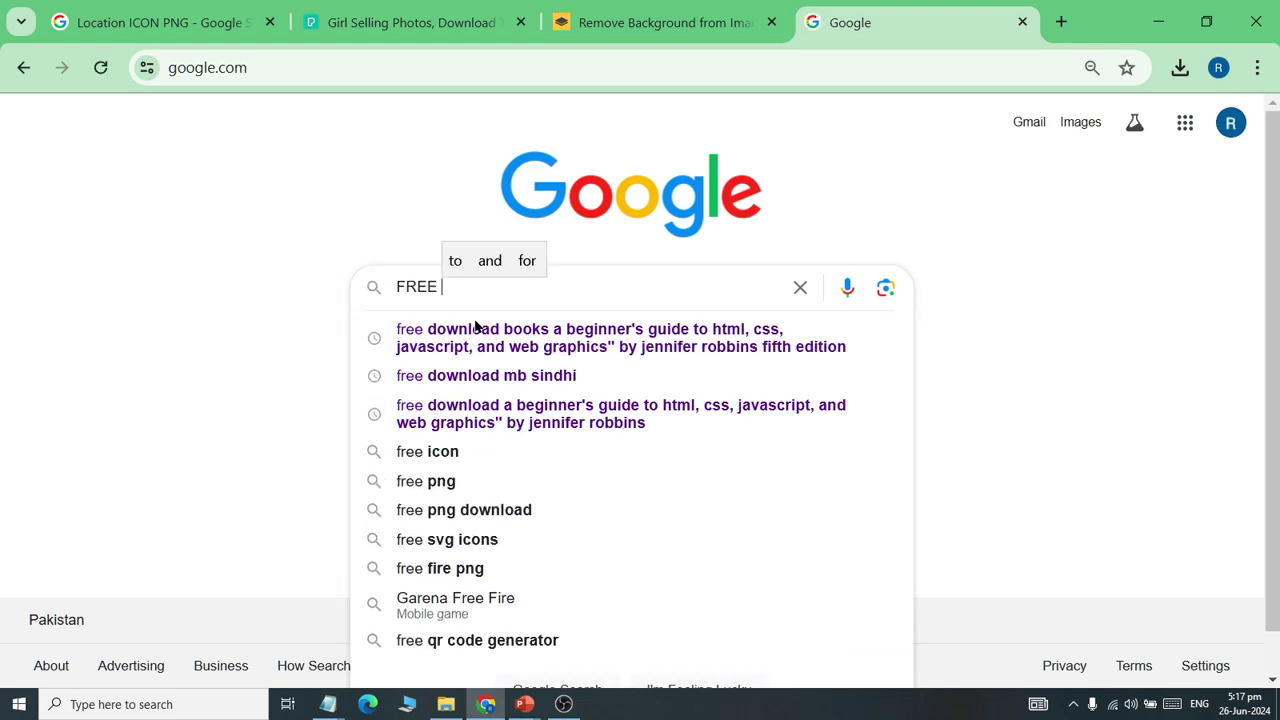
type("OAD")
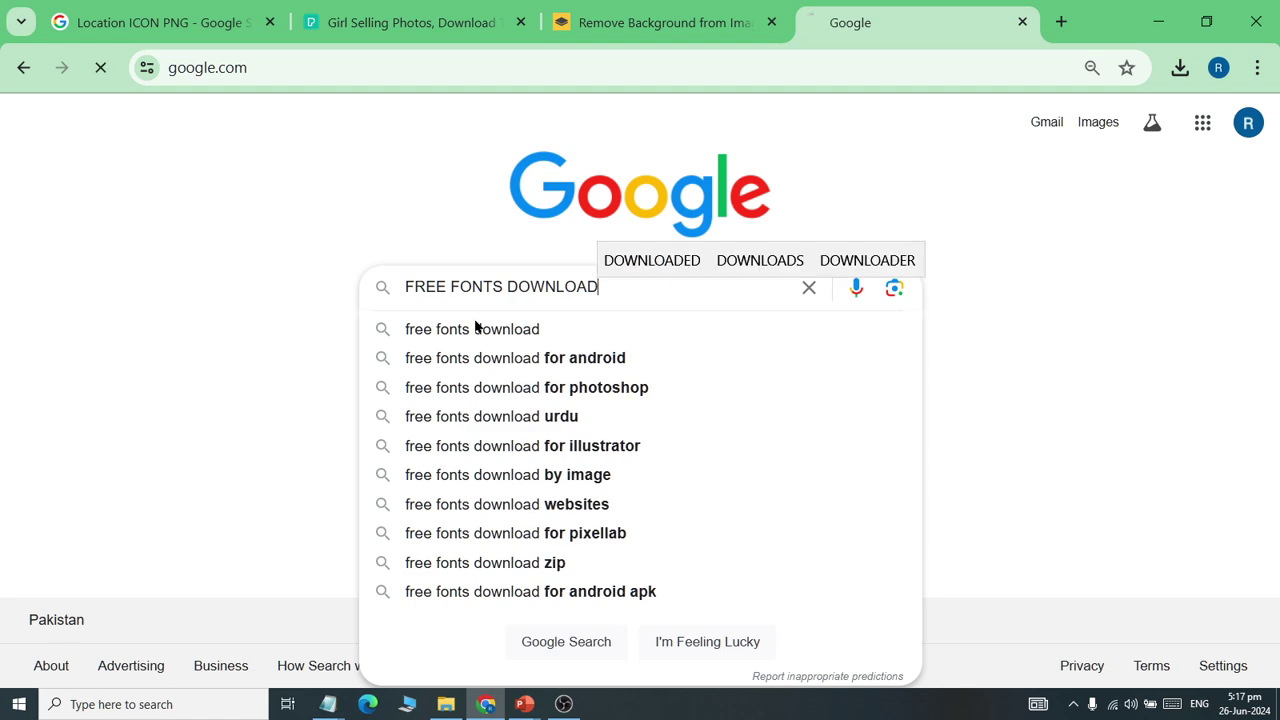
key("Return")
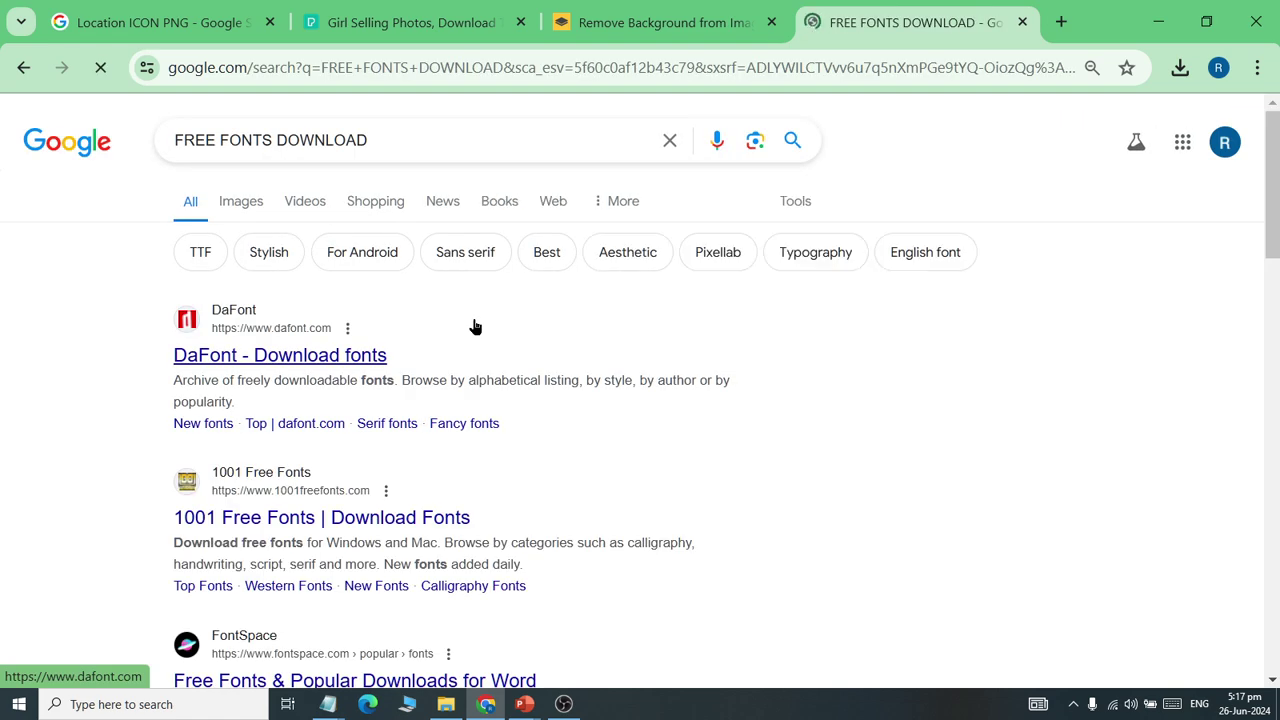
Open the 1001 Free Fonts website from the search results and look through the fonts on its home page.
scroll(440, 412, "down", 1)
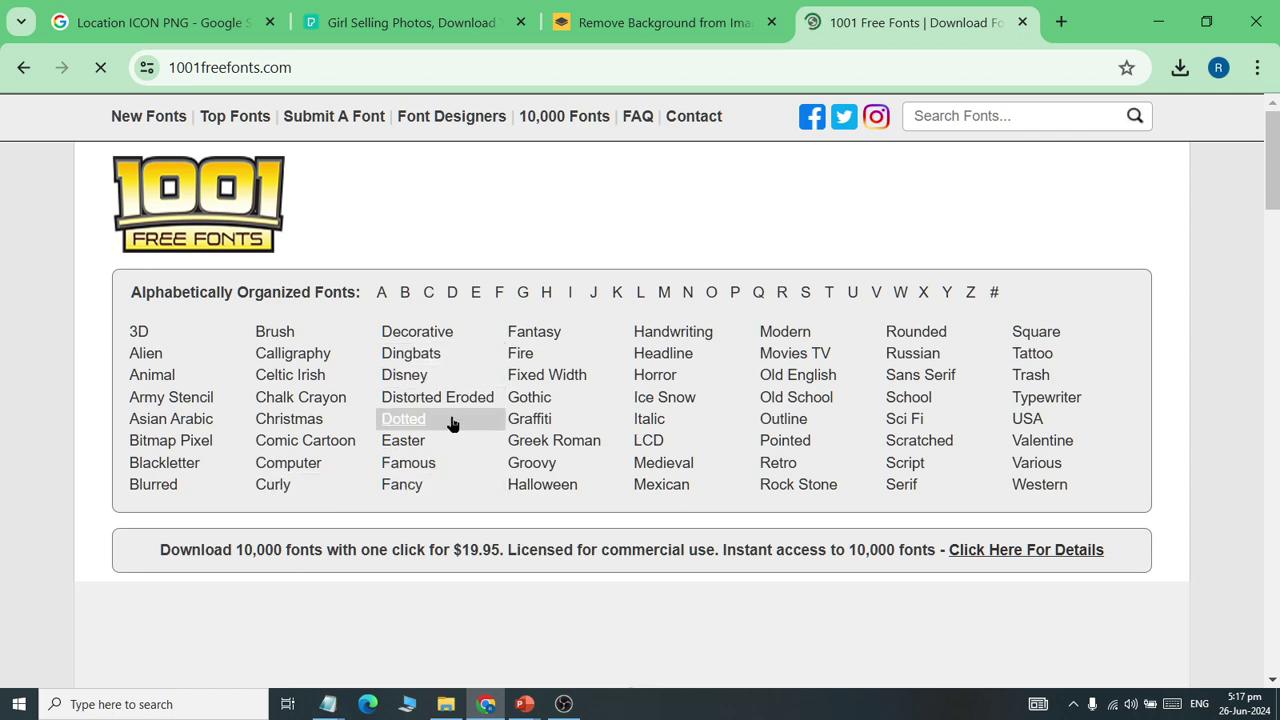
scroll(452, 424, "down", 8)
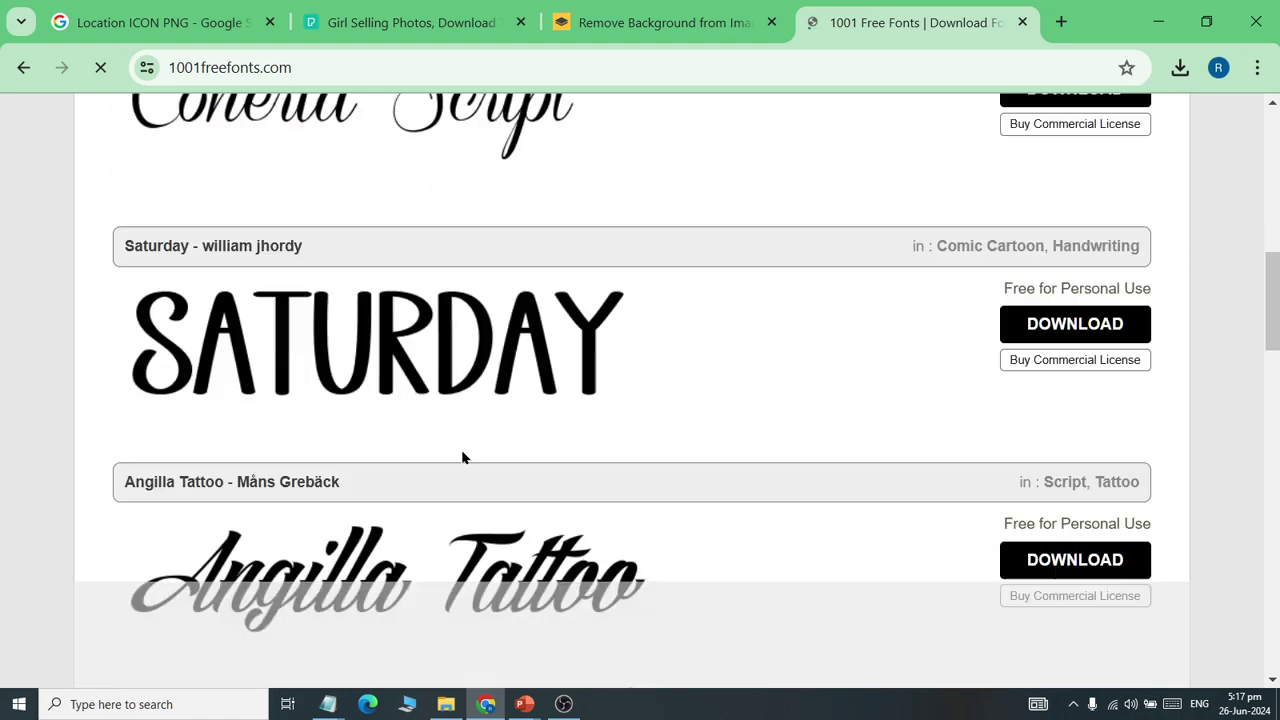
scroll(461, 473, "down", 12)
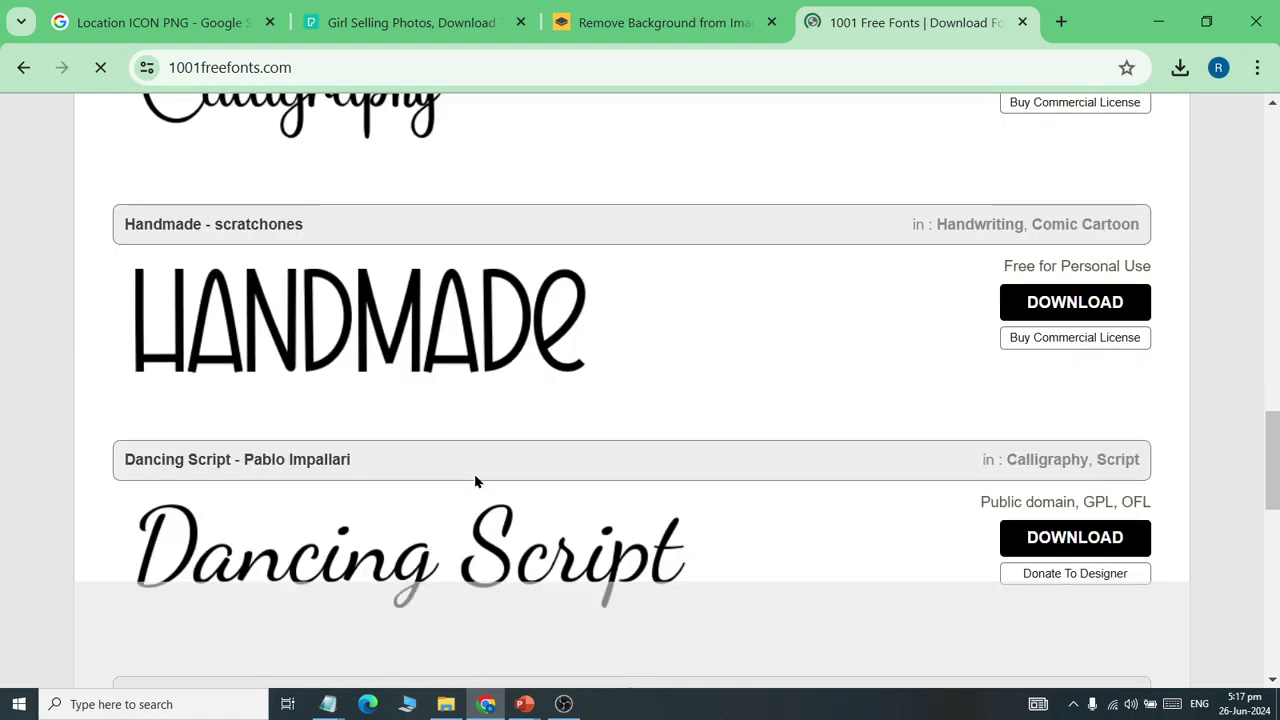
scroll(475, 482, "down", 8)
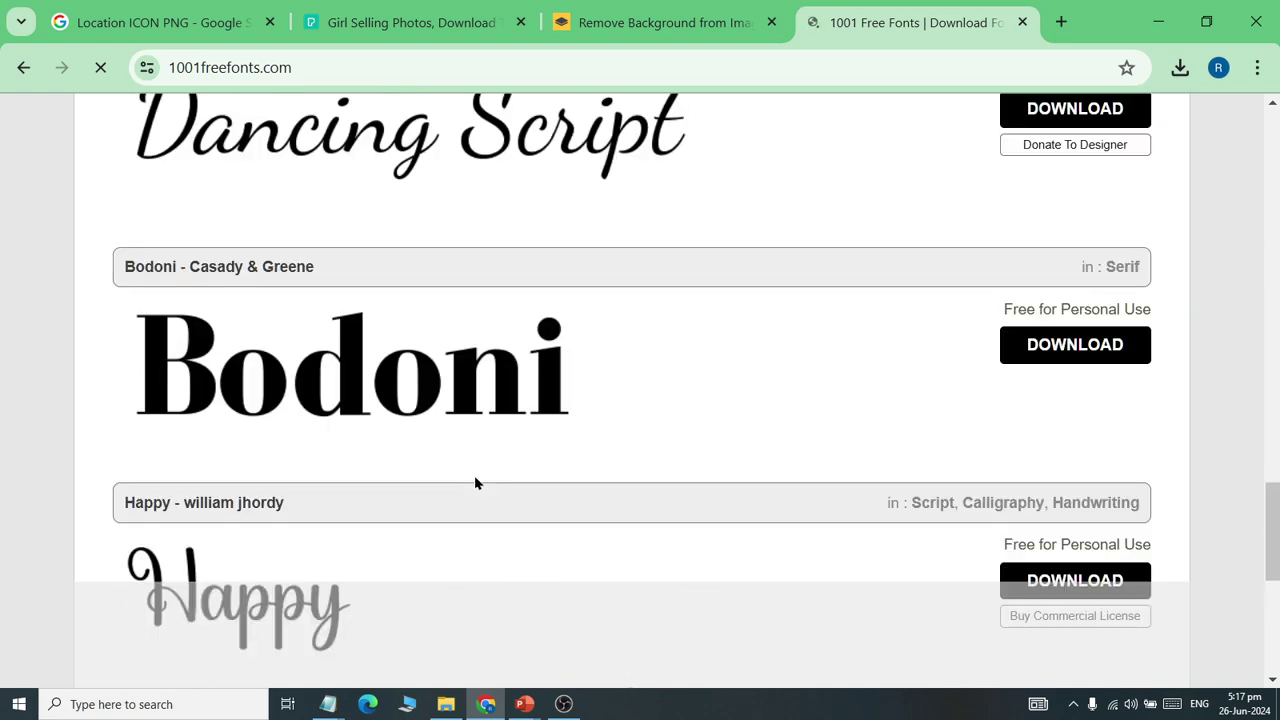
scroll(466, 478, "up", 20)
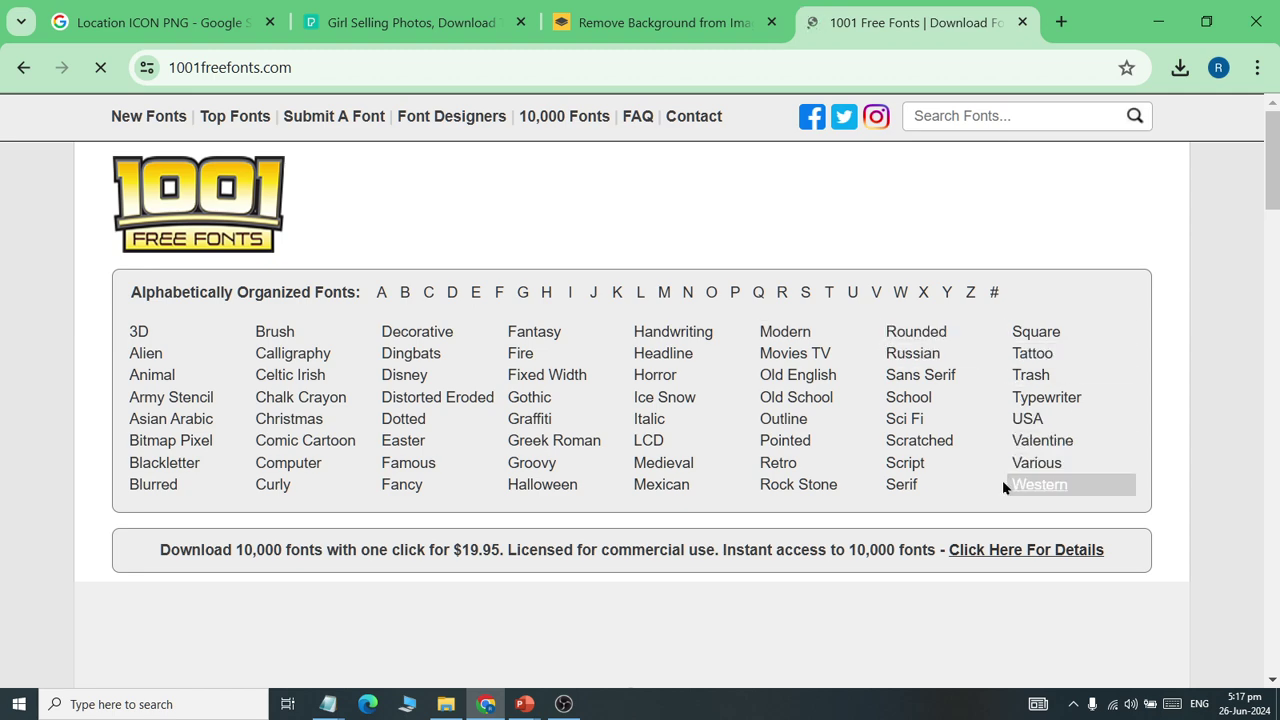
Open the Headline font category on 1001 Free Fonts and examine its fonts for a suitable poster title style.
left_click(648, 357)
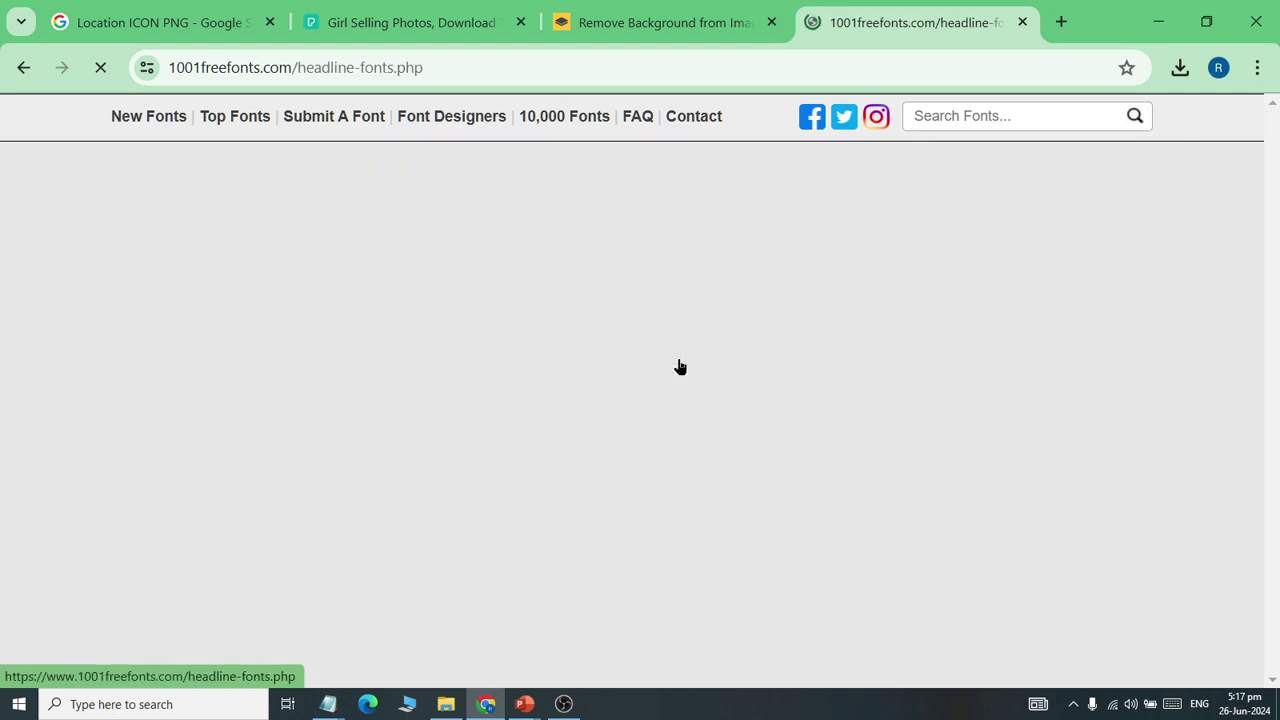
scroll(642, 362, "down", 9)
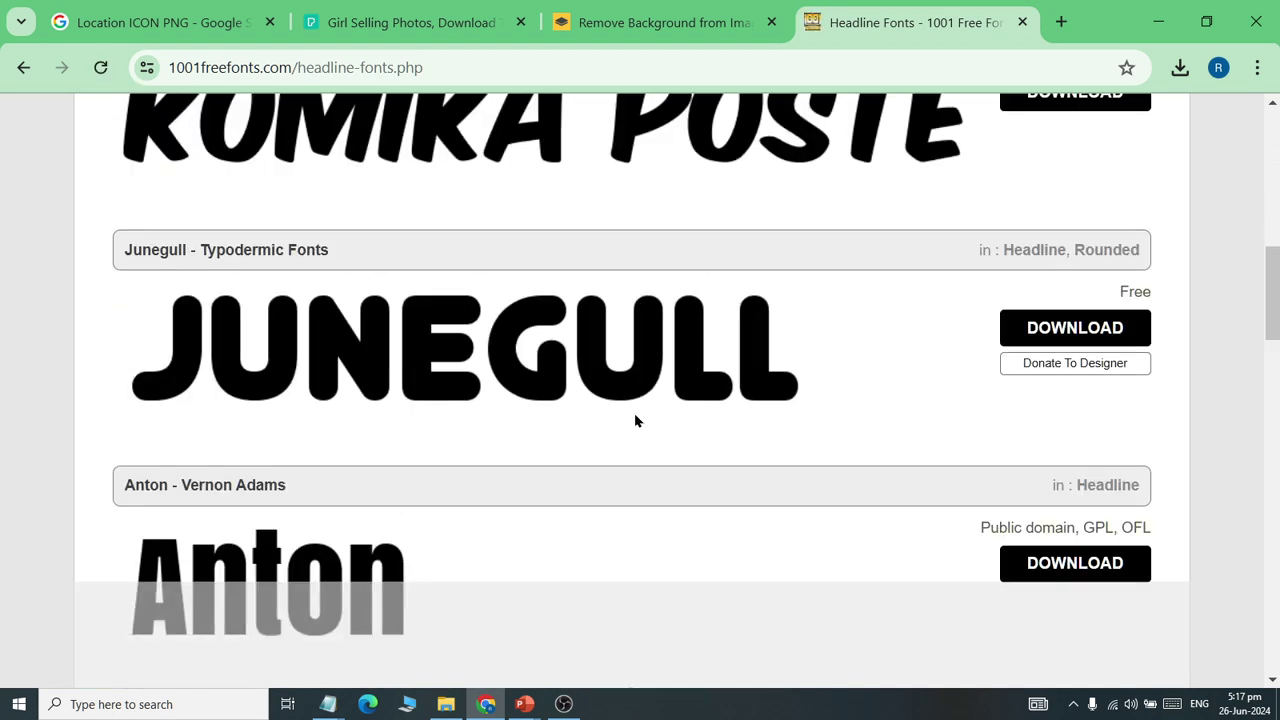
scroll(625, 455, "down", 8)
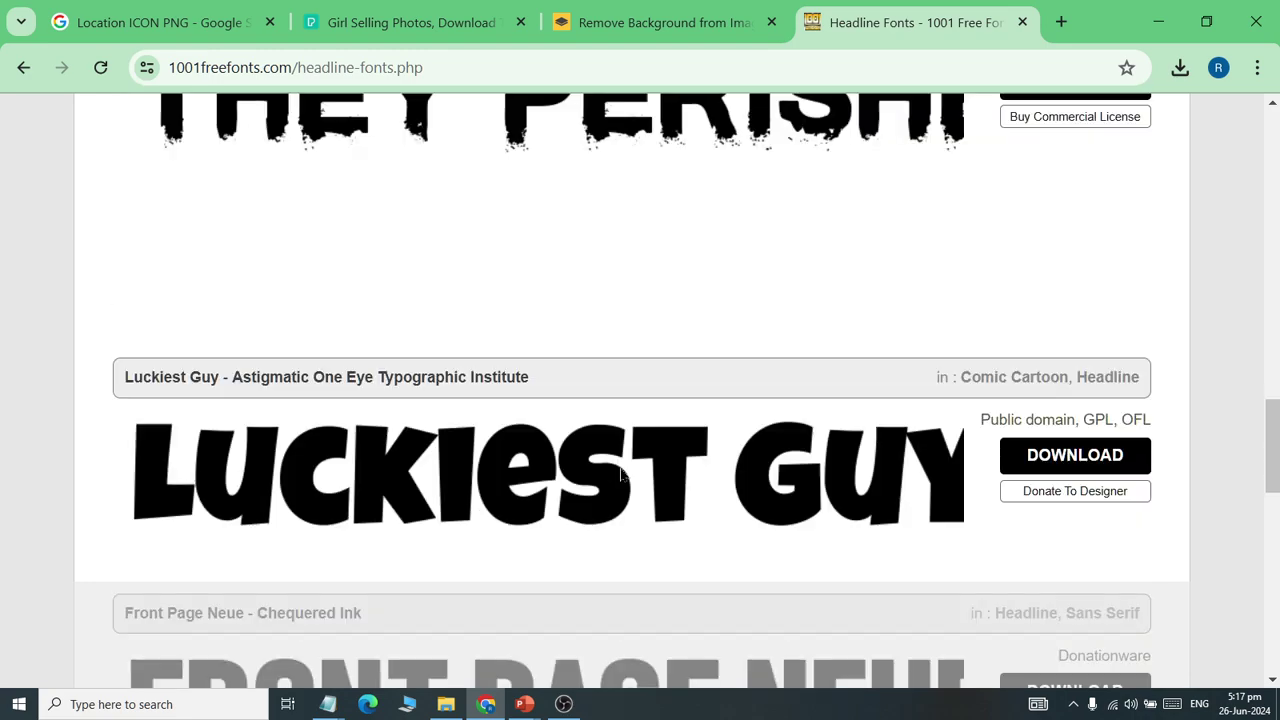
scroll(621, 480, "down", 4)
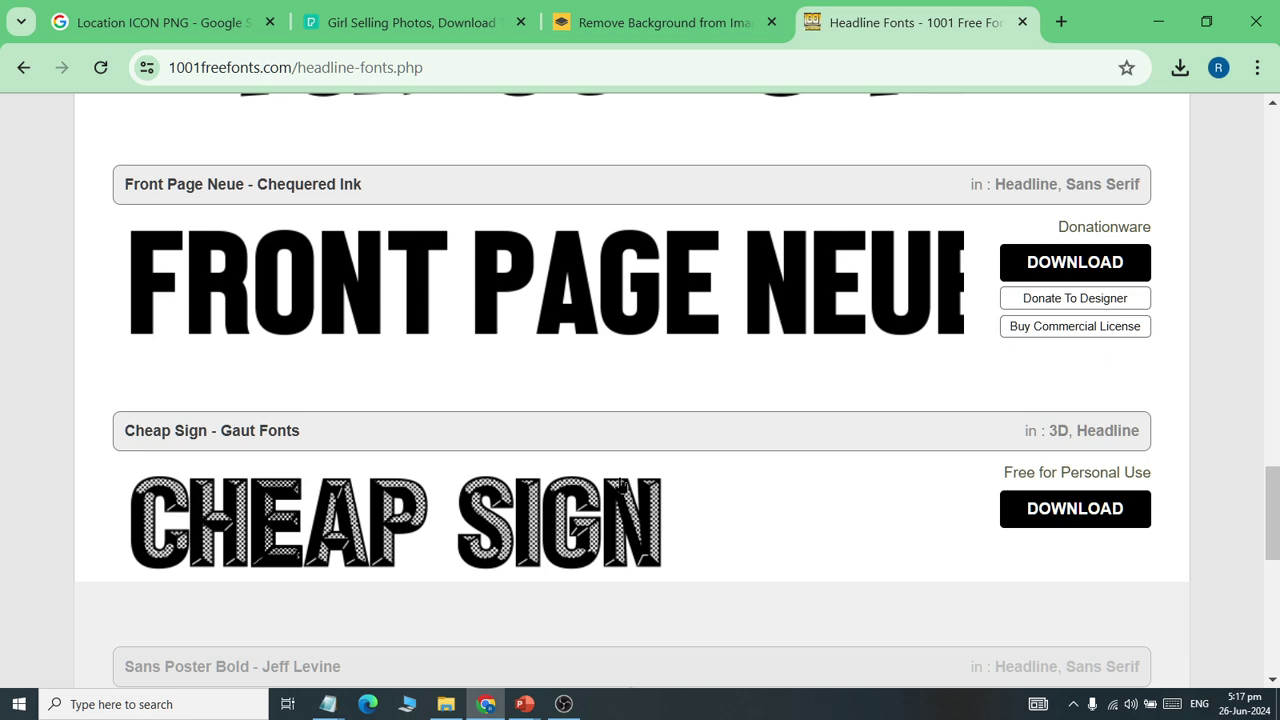
scroll(621, 483, "down", 3)
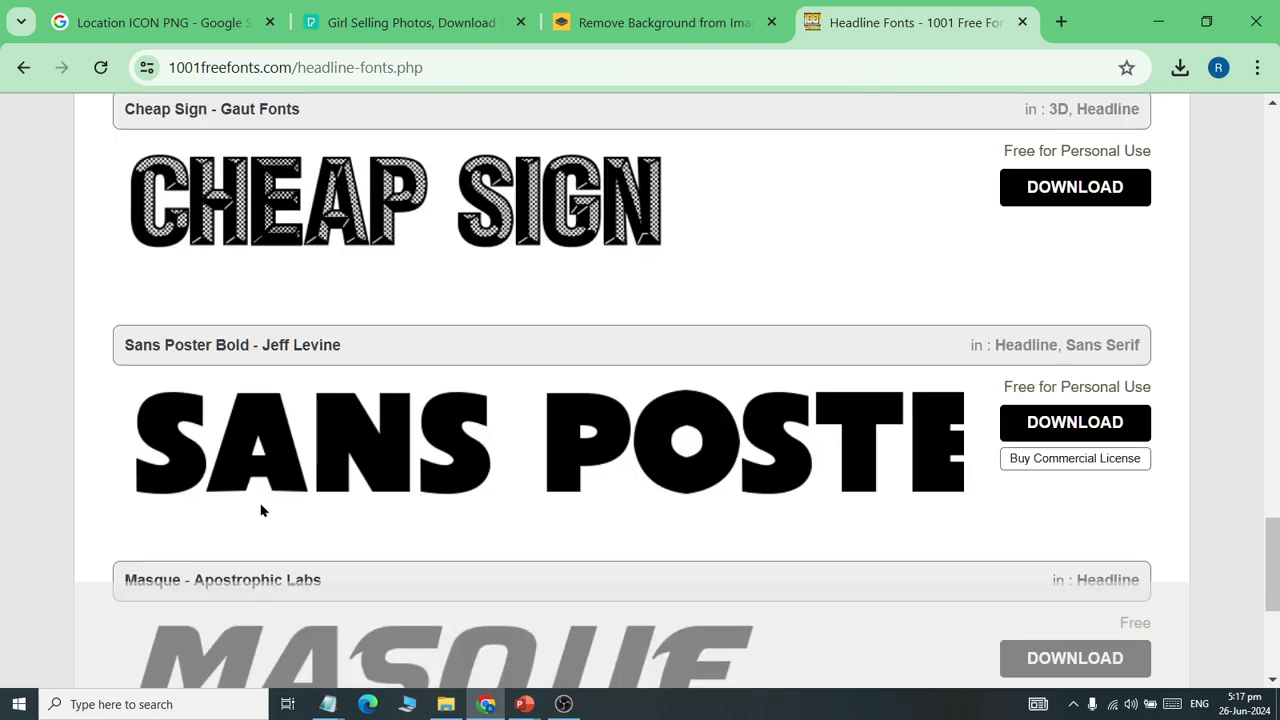
scroll(290, 455, "up", 2)
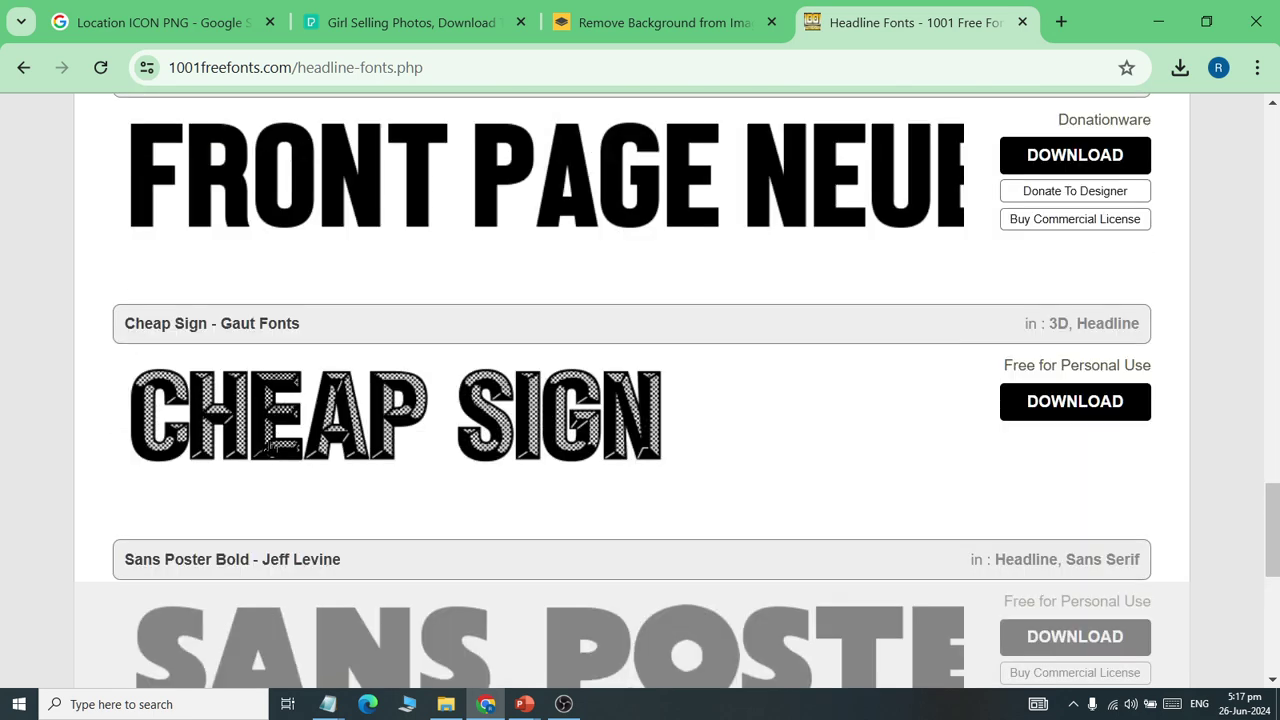
Download the Masque font from the end of the Headline fonts page and show the downloaded masque.zip in its folder.
scroll(280, 455, "down", 5)
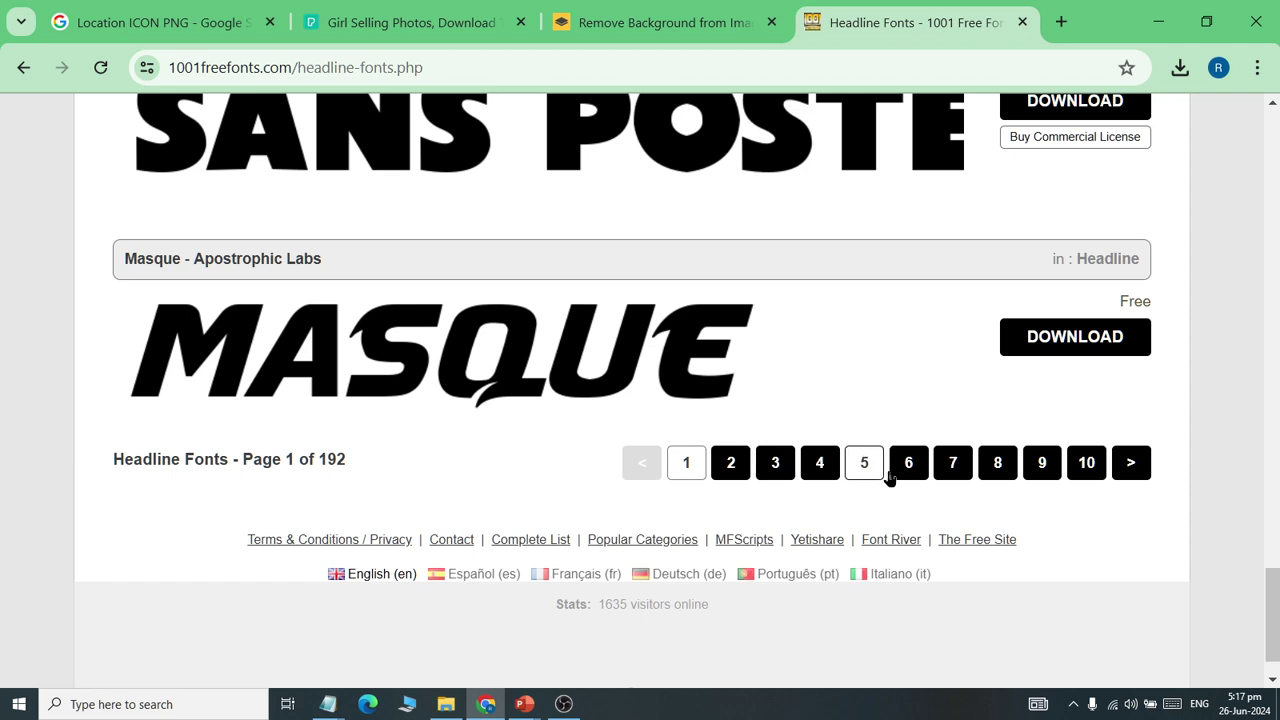
left_click(1064, 356)
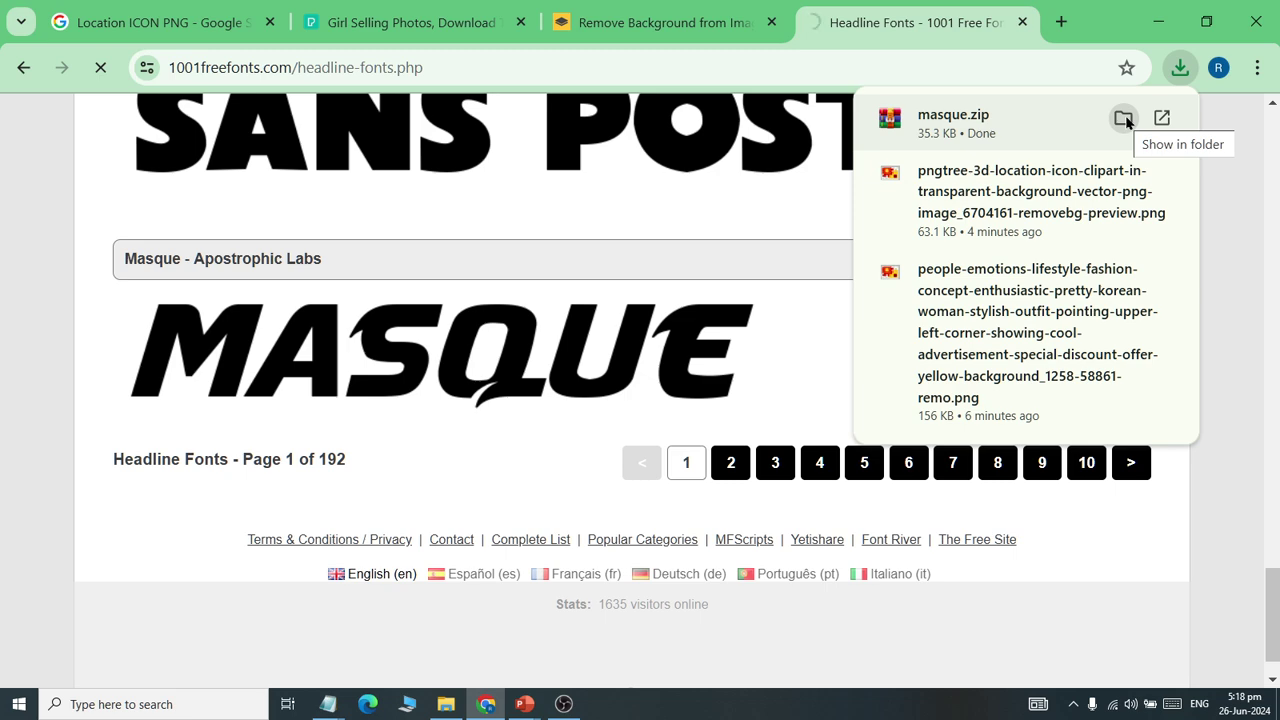
left_click(1124, 118)
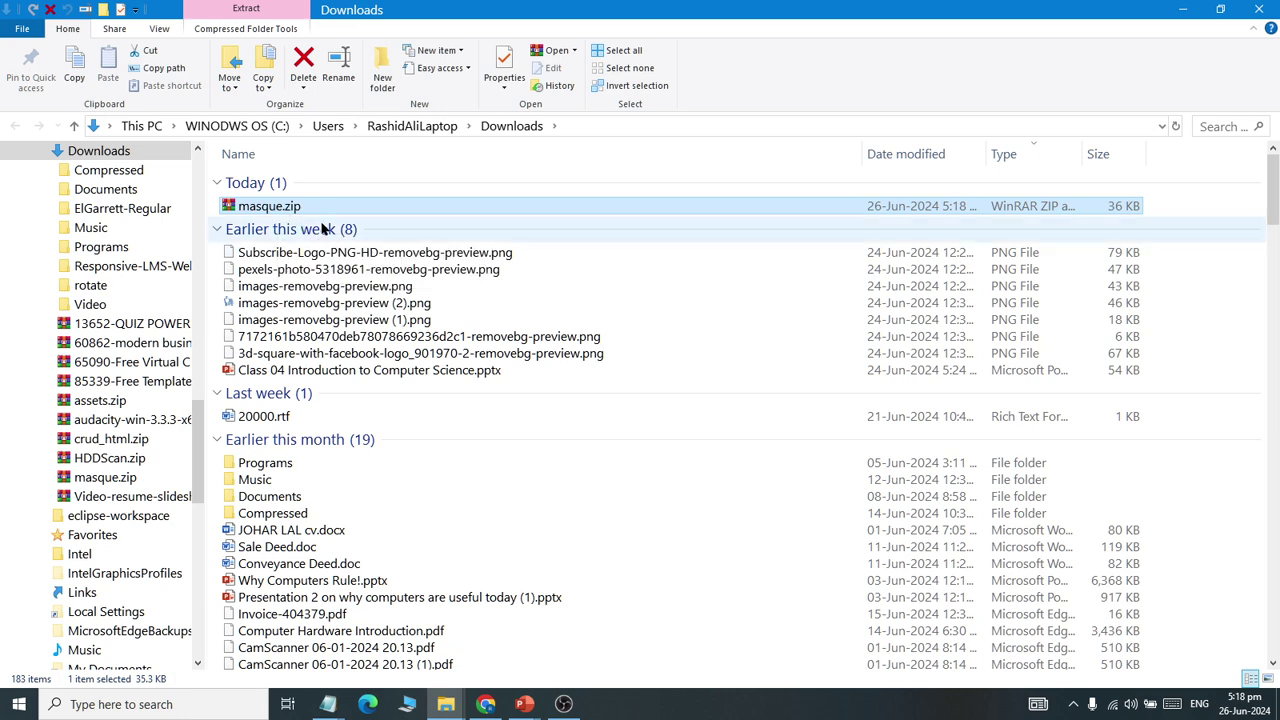
Cut masque.zip, then create a new folder named FONTS in Downloads and open it.
key("f")
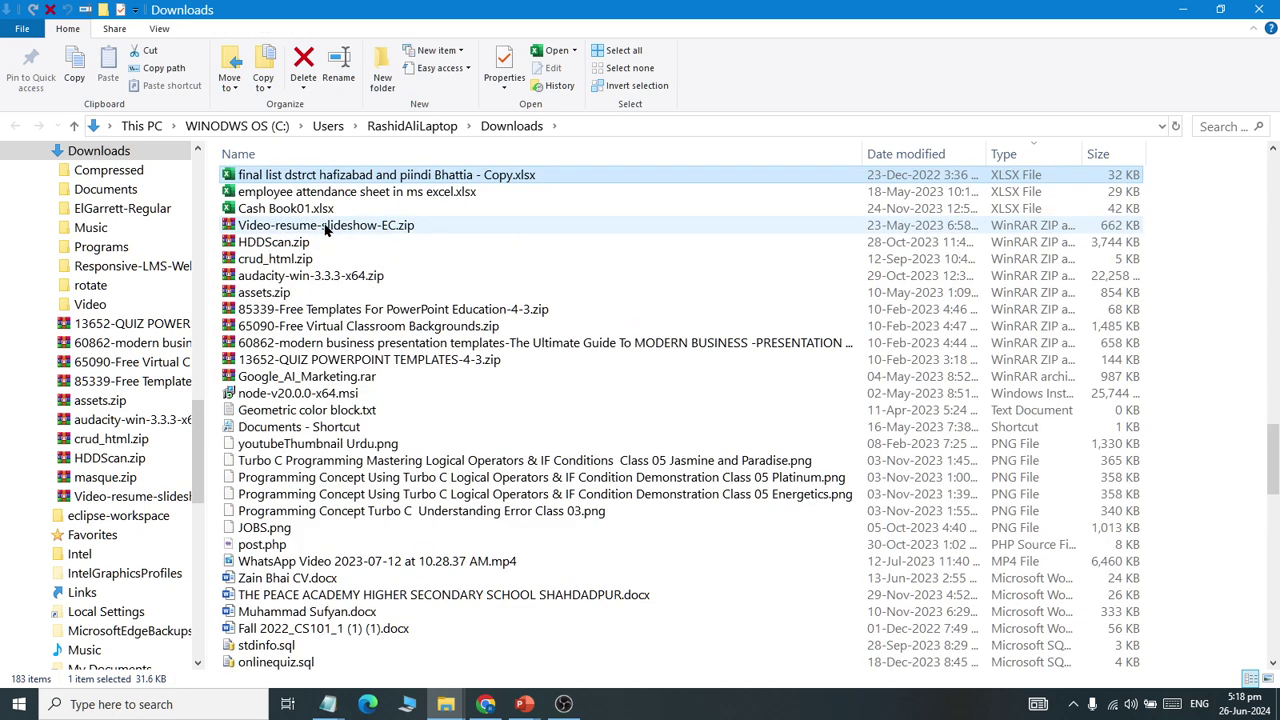
key("Home")
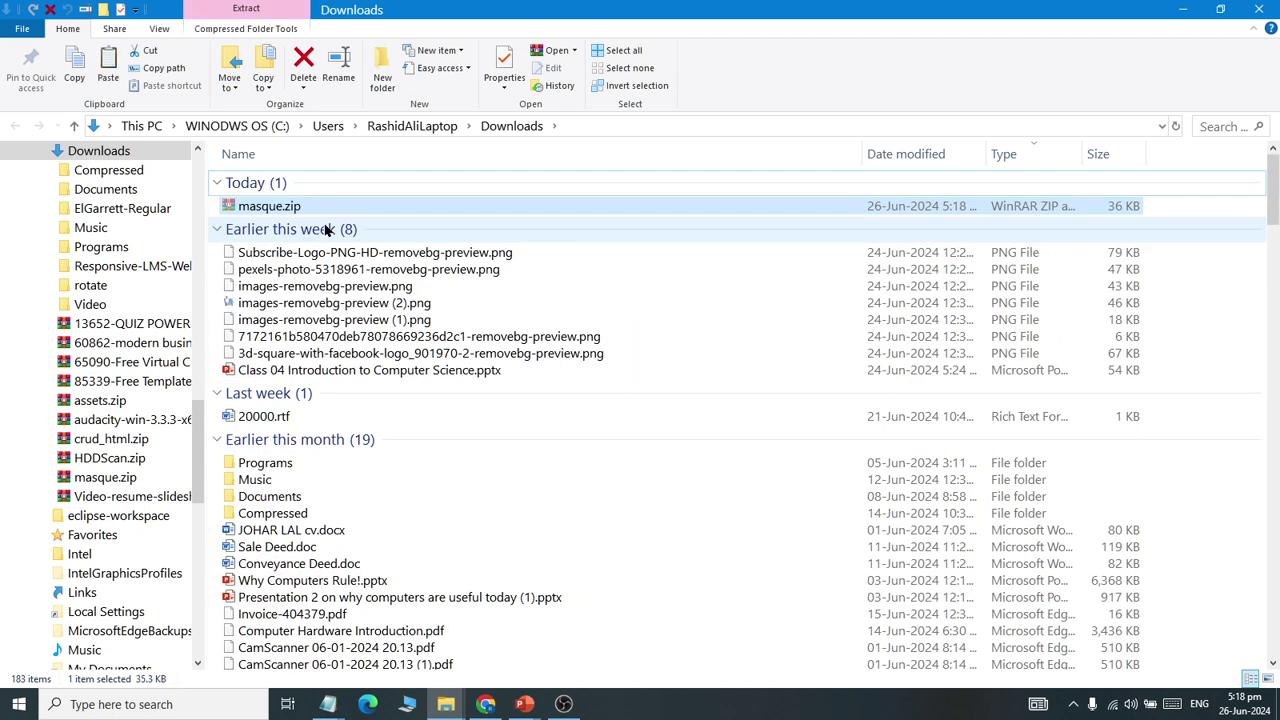
left_click(1218, 360)
right_click(1218, 360)
mouse_move(1160, 321)
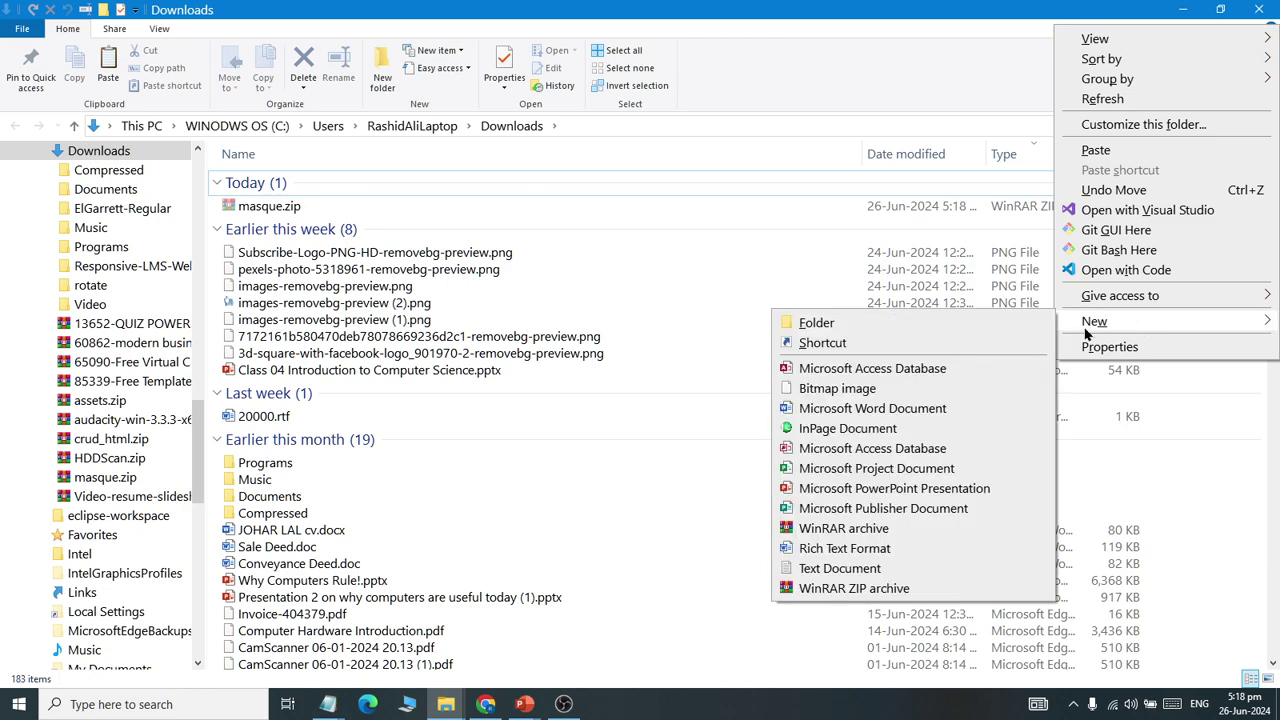
left_click(853, 329)
type("FONTS")
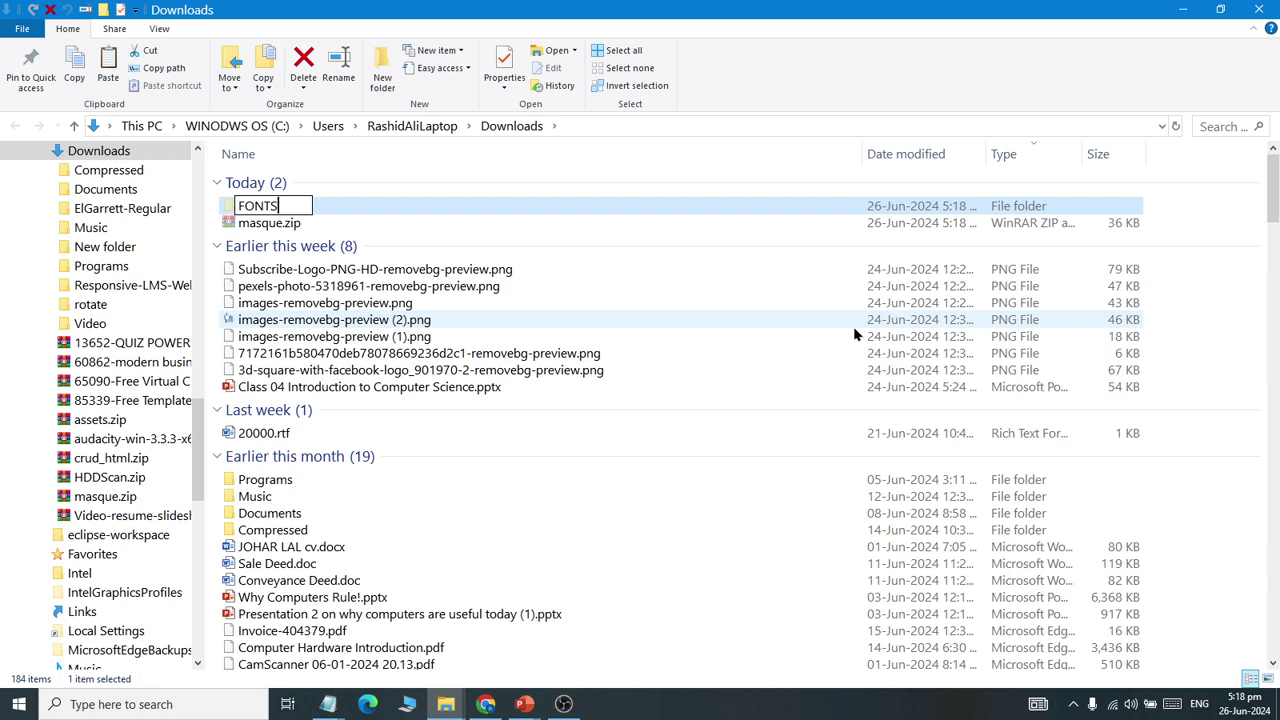
key("Return")
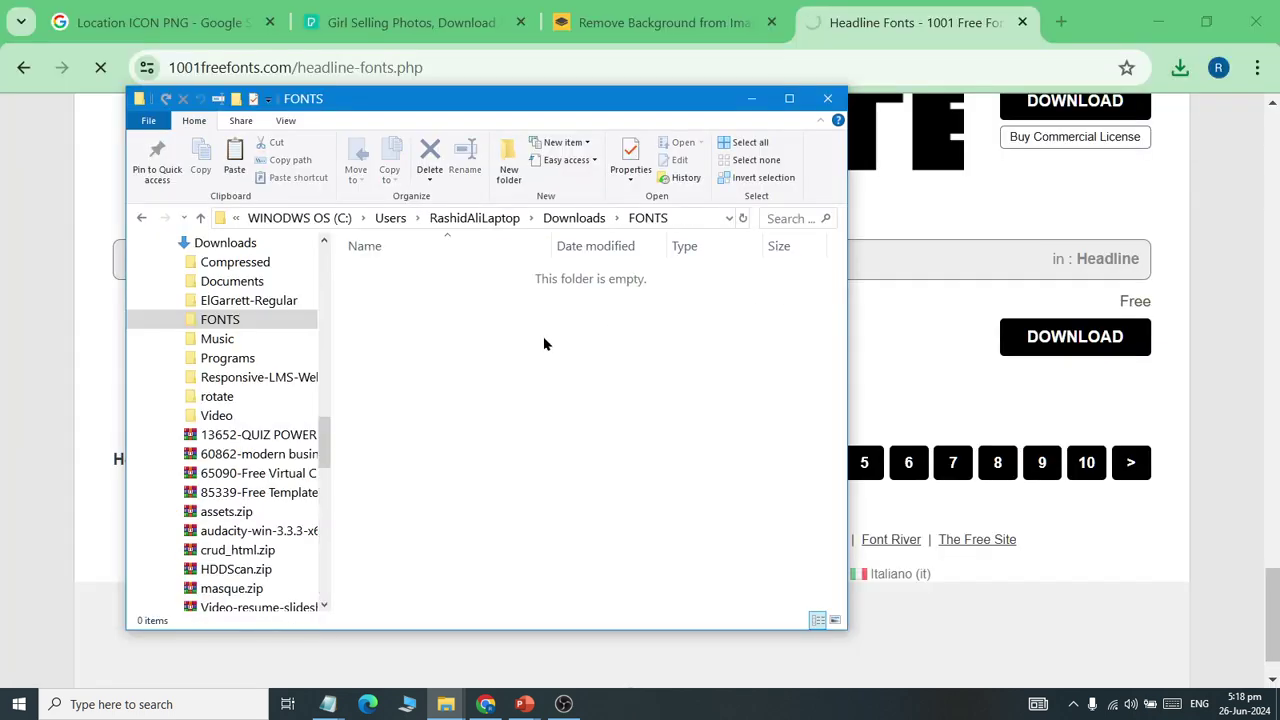
Paste masque.zip into the FONTS folder and extract its contents there.
key("ctrl+v")
left_click(429, 297)
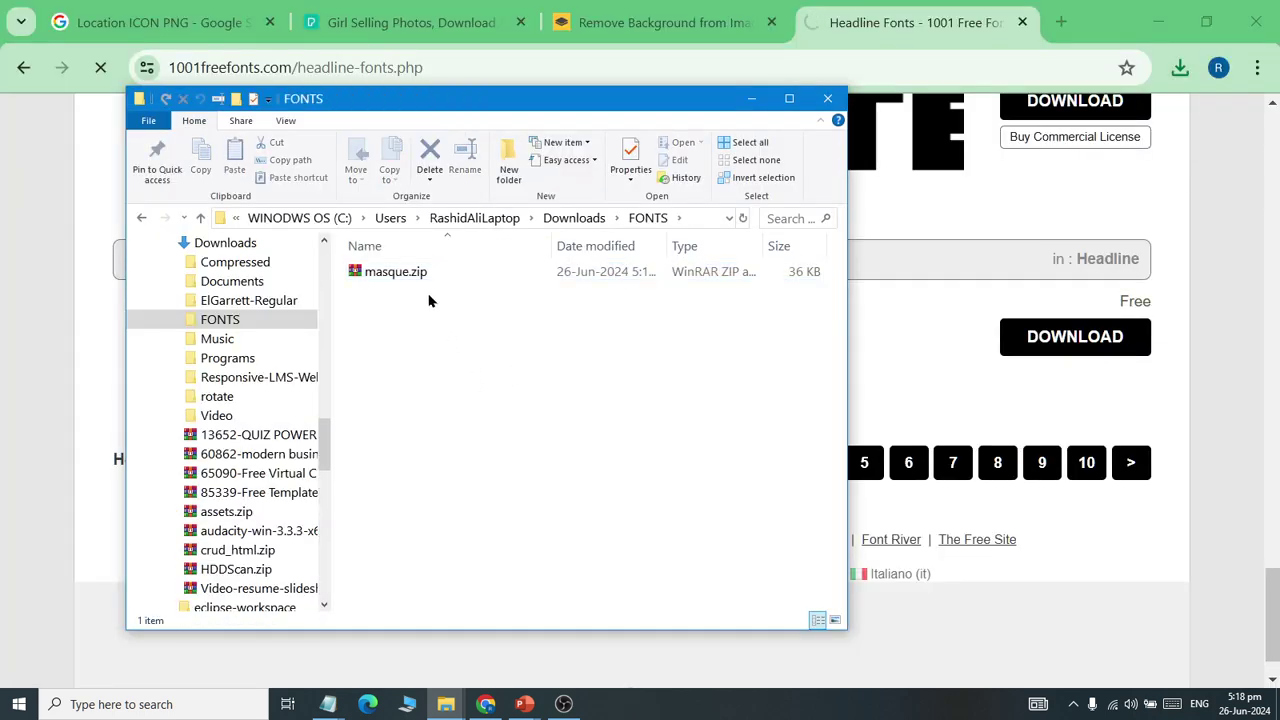
left_click(405, 275)
right_click(405, 275)
left_click(480, 367)
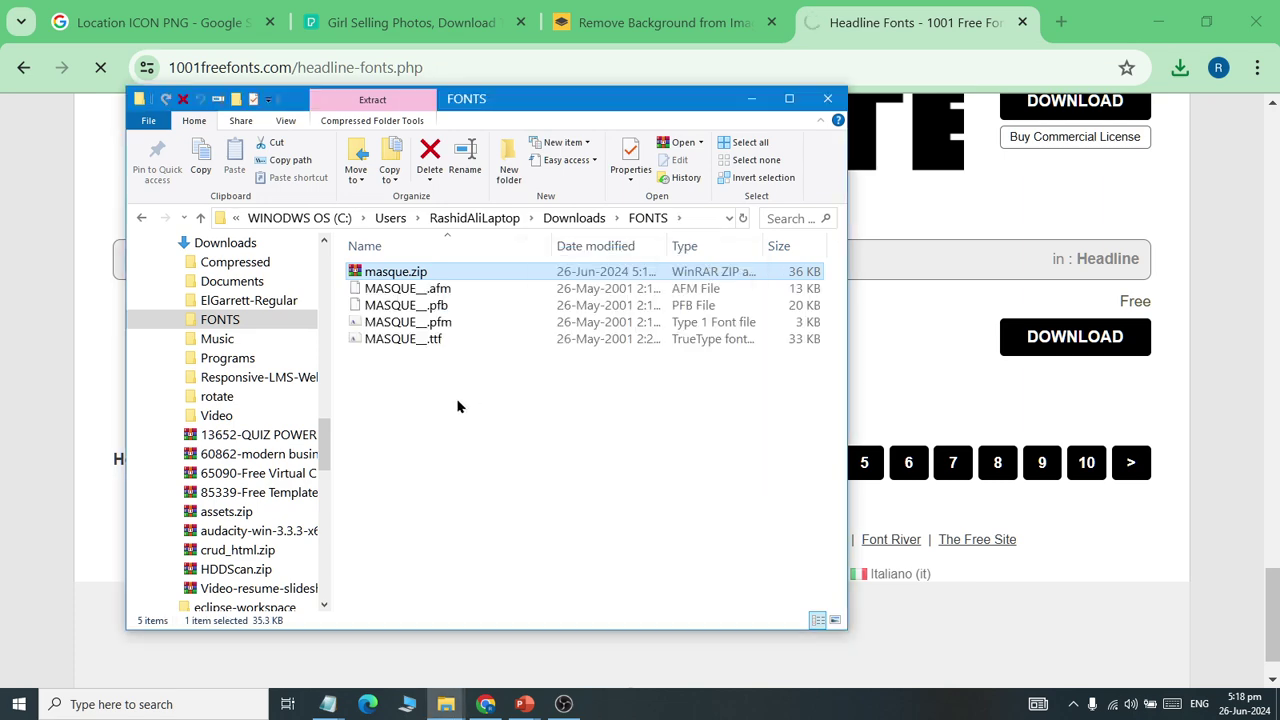
Maximize the FONTS folder window and copy the four extracted MASQUE files, leaving out the zip archive.
left_click(455, 395)
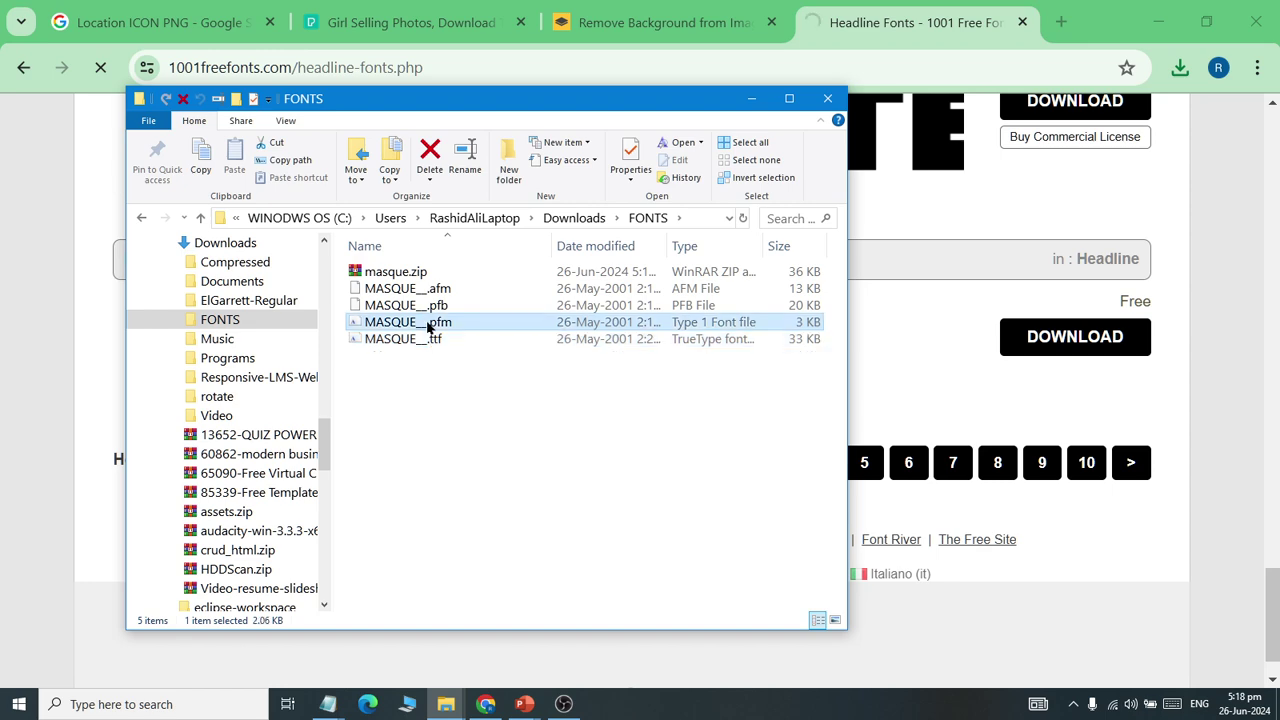
left_click(436, 290)
mouse_move(431, 378)
left_mouse_down()
mouse_move(357, 280)
mouse_move(357, 297)
mouse_move(443, 386)
left_mouse_up()
double_click(451, 108)
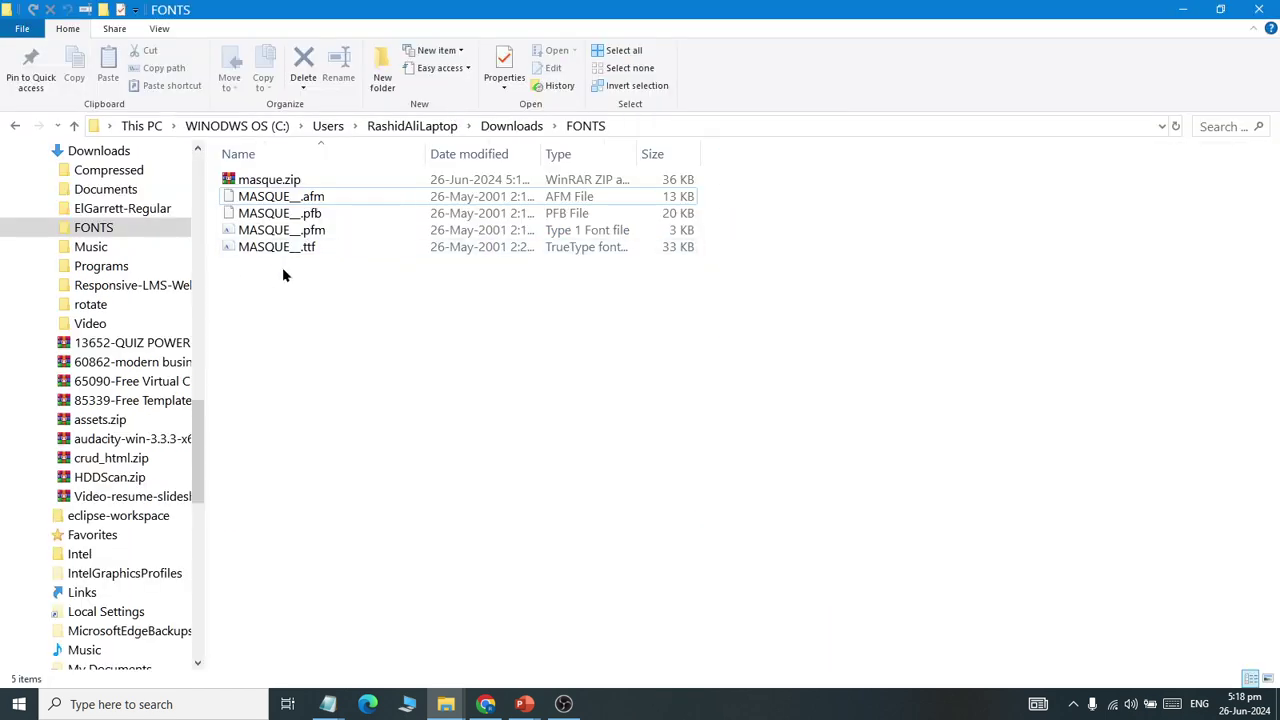
left_click_drag(307, 285, 244, 224)
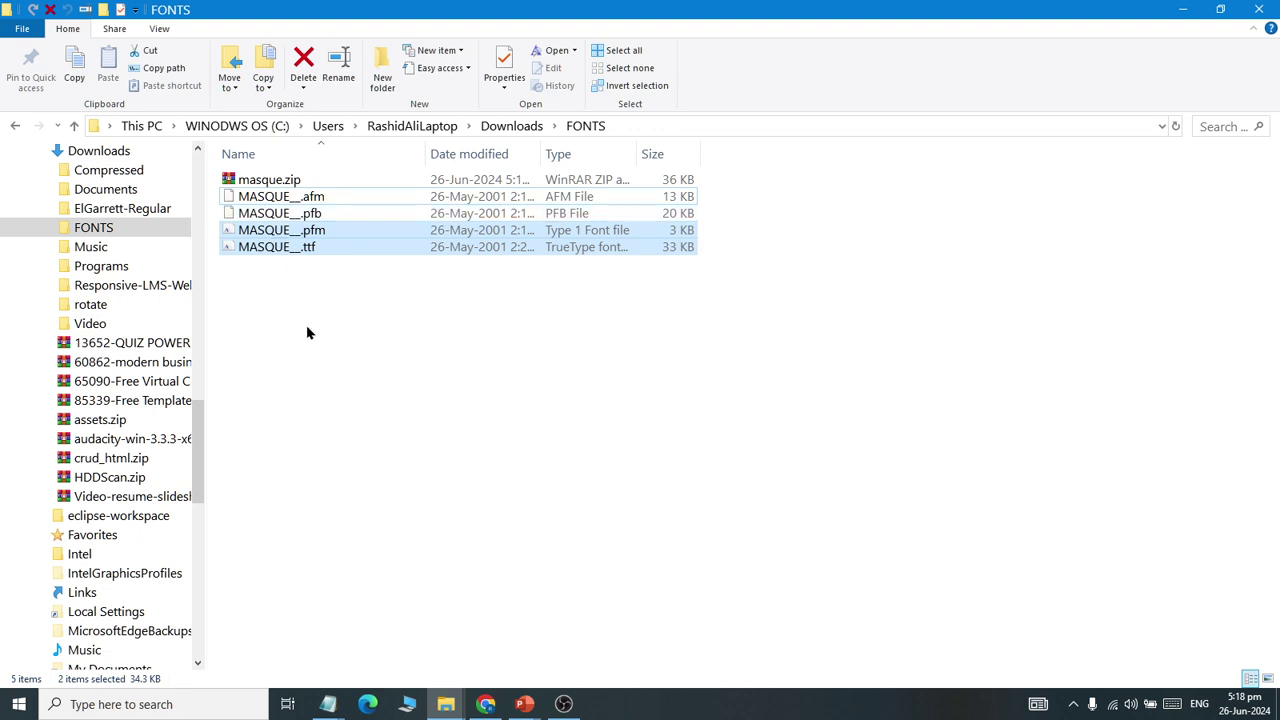
left_click_drag(328, 331, 229, 197)
right_click(229, 197)
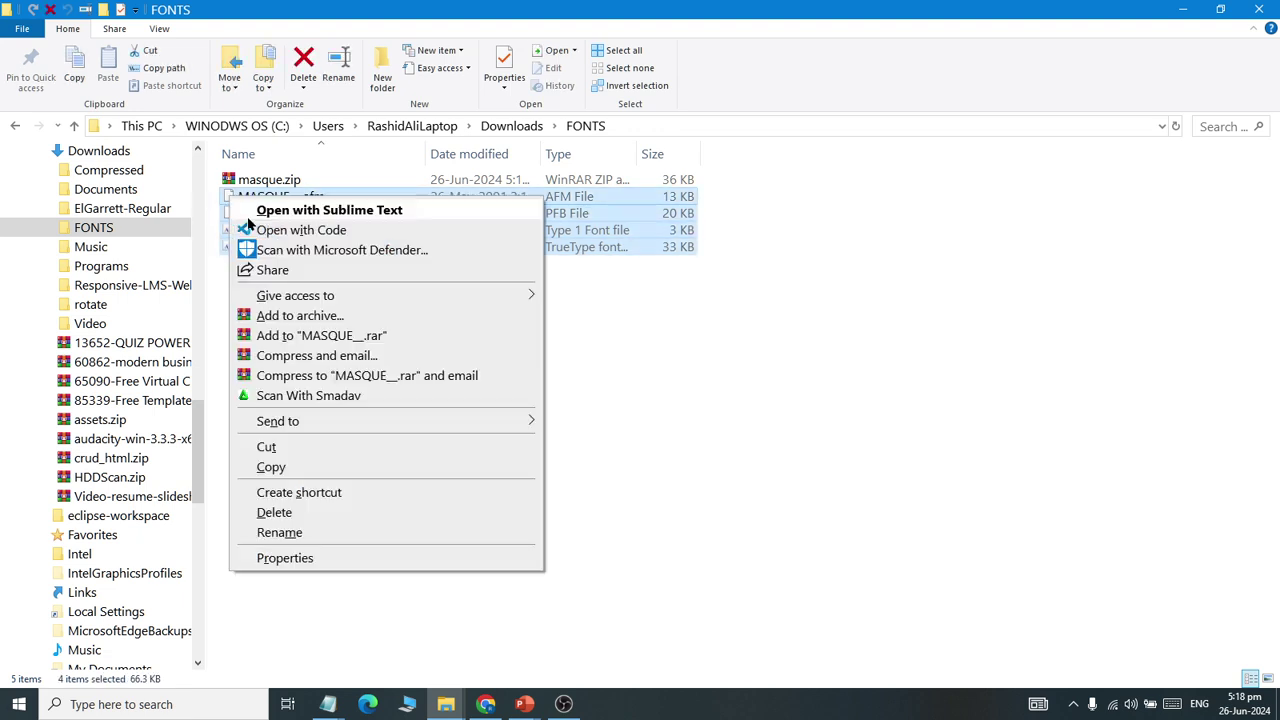
left_click(282, 466)
Search Windows for CONTROL, open Control Panel, show its items as large icons and open Fonts.
key("super")
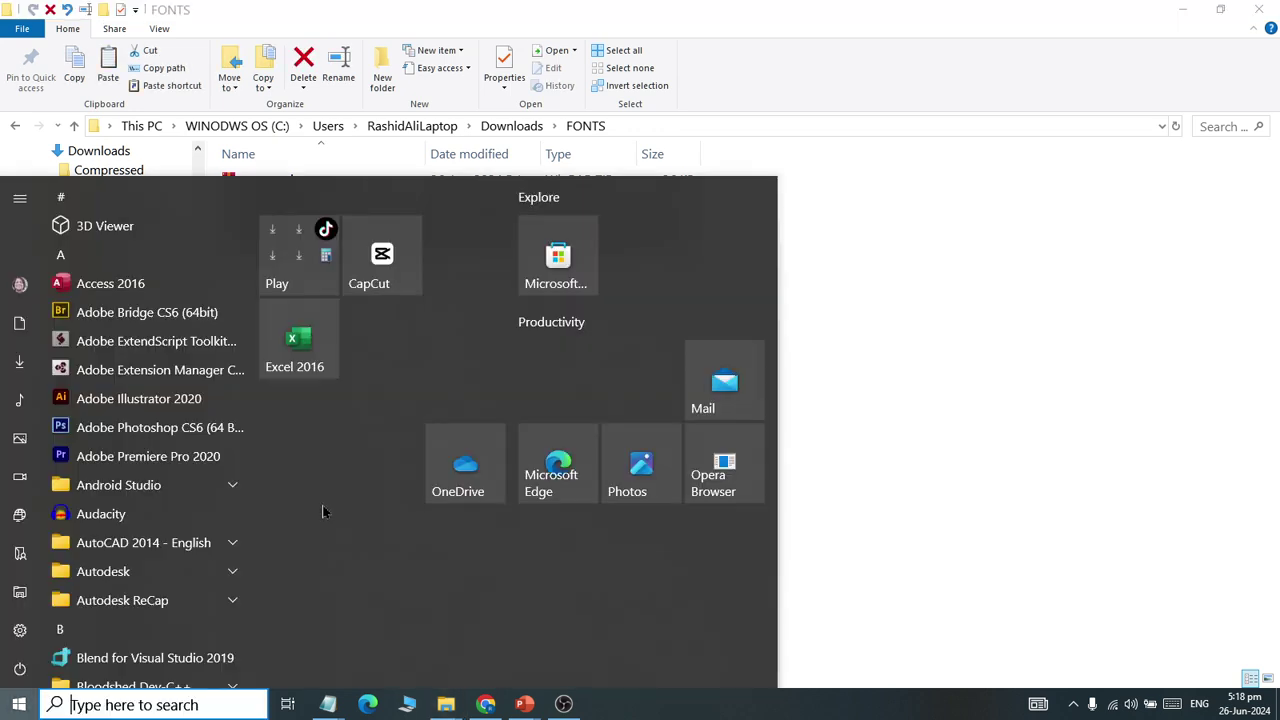
type("CONTROL")
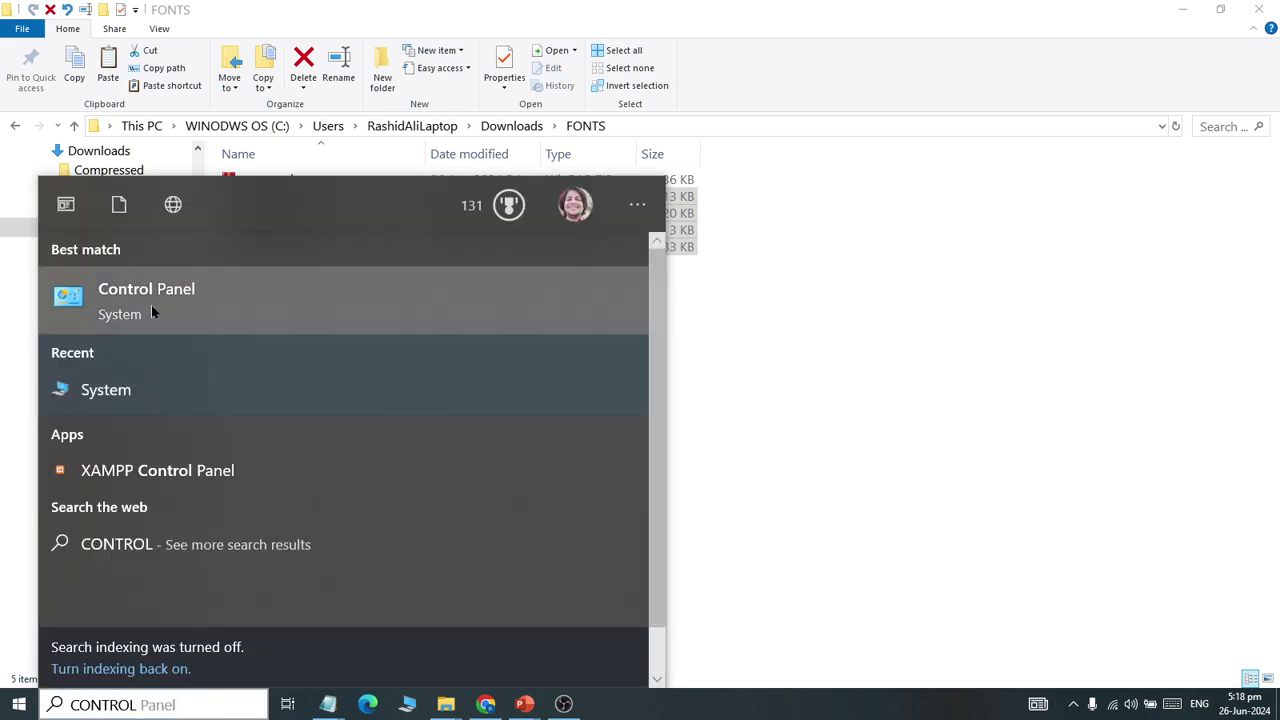
left_click(151, 305)
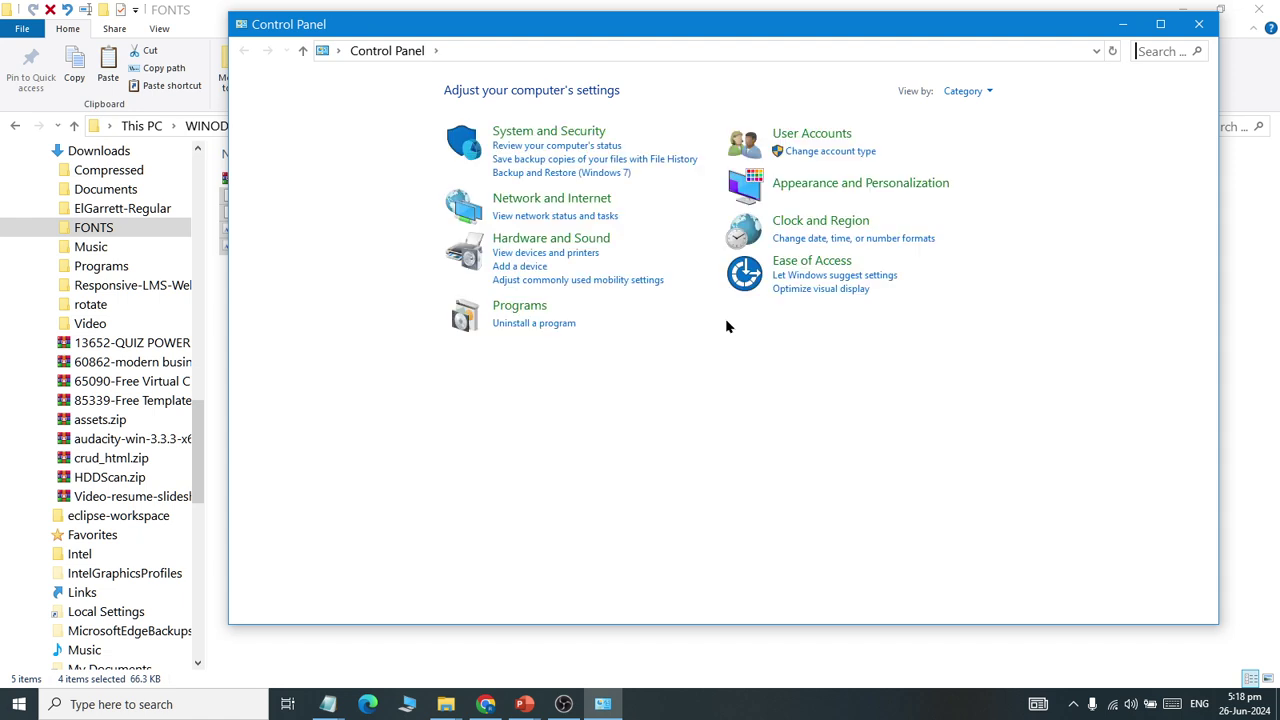
left_click(966, 91)
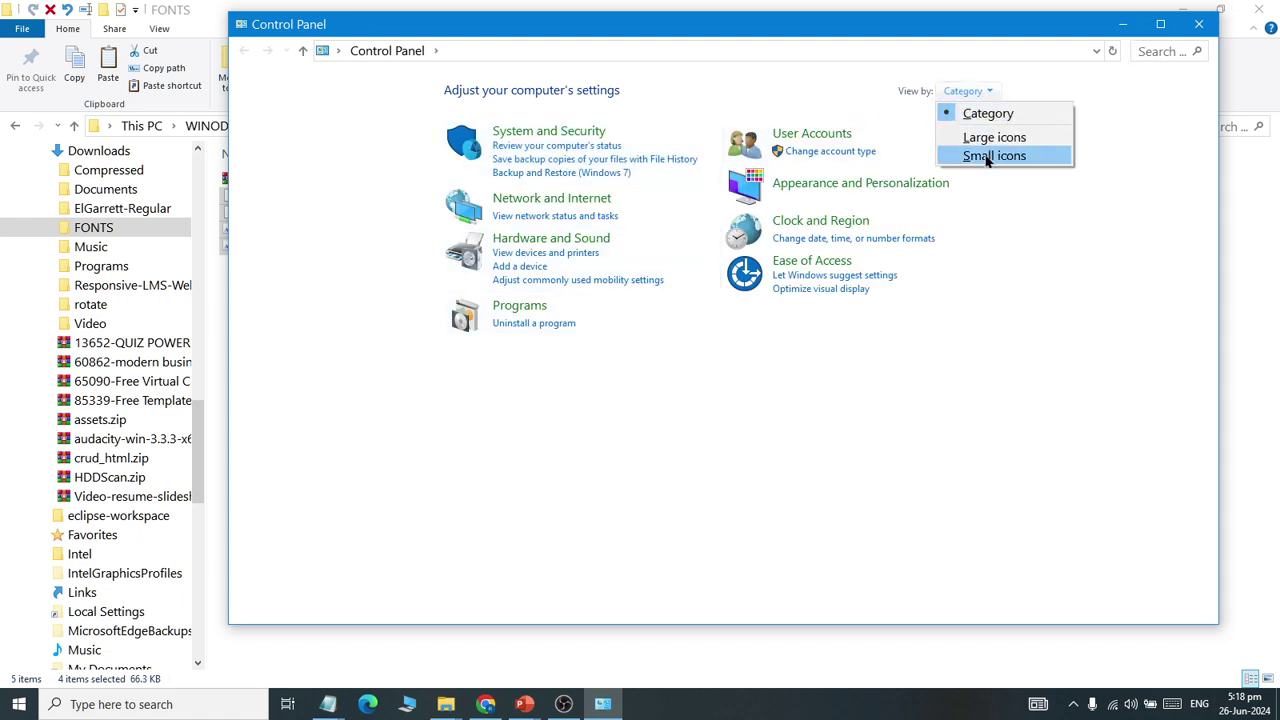
left_click(992, 137)
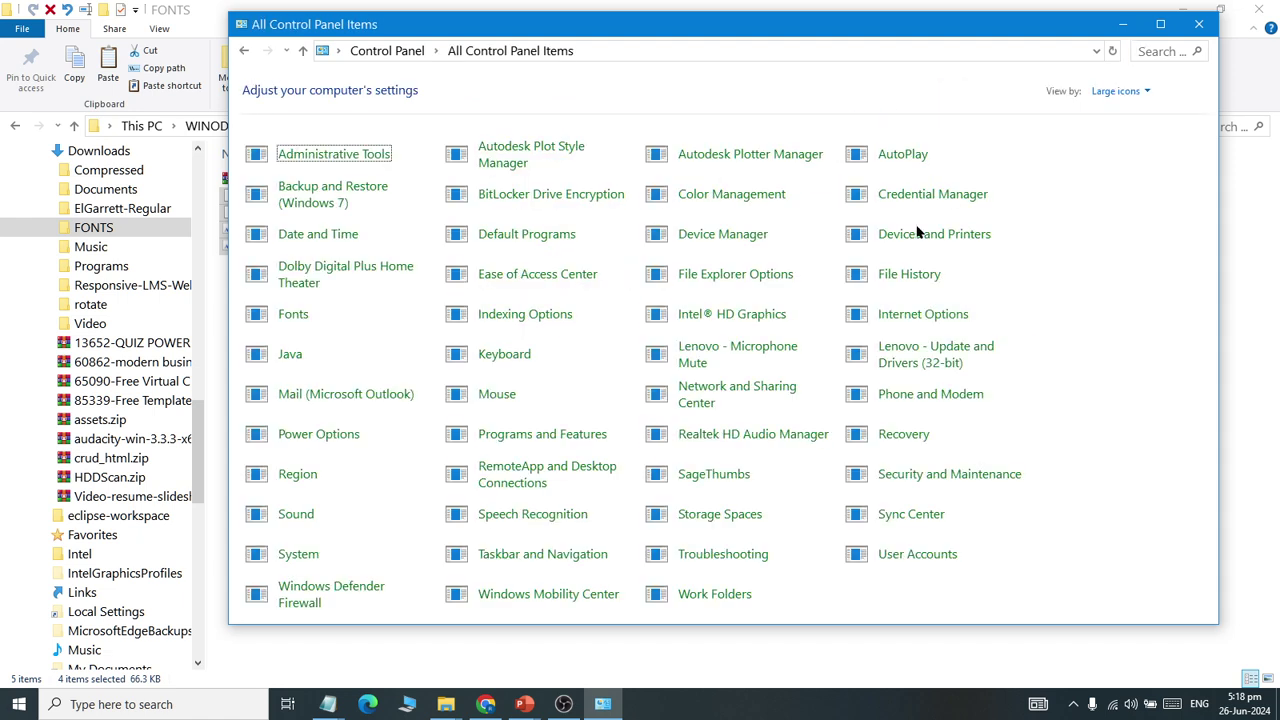
left_click(293, 318)
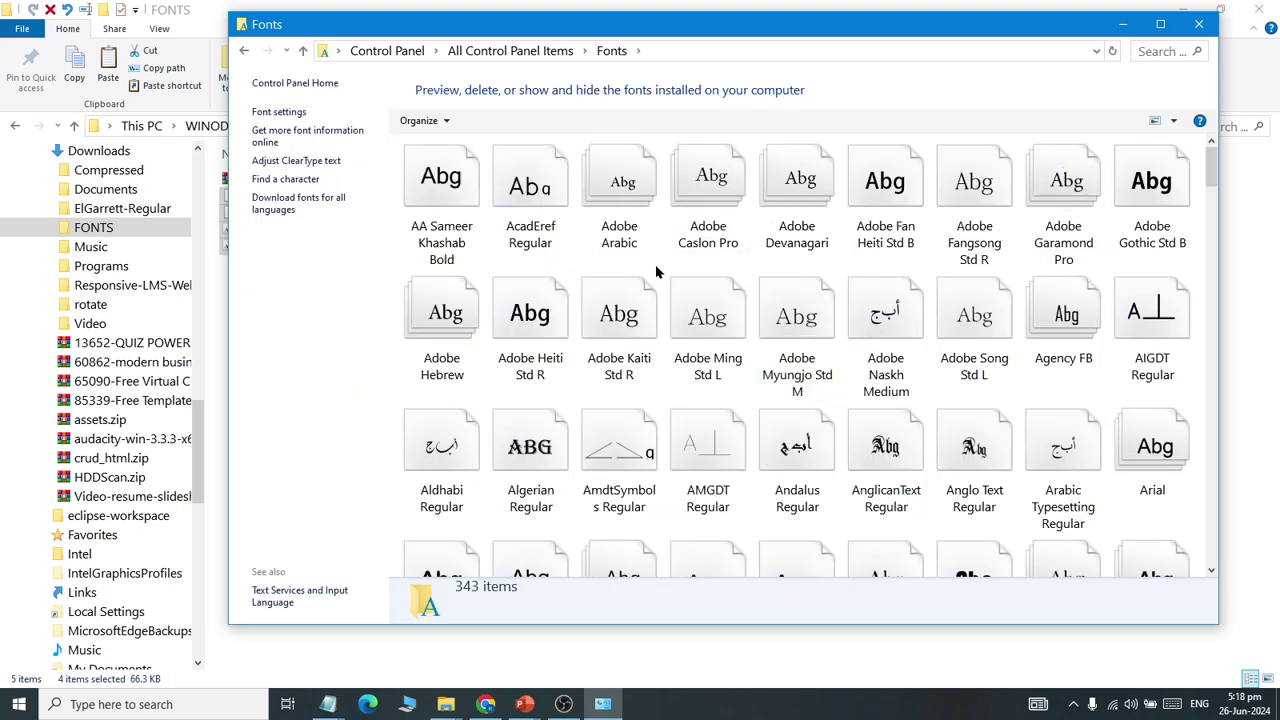
Install the Masque font by pasting the copied files into Fonts, dismiss the messages and close the Fonts window.
right_click(656, 271)
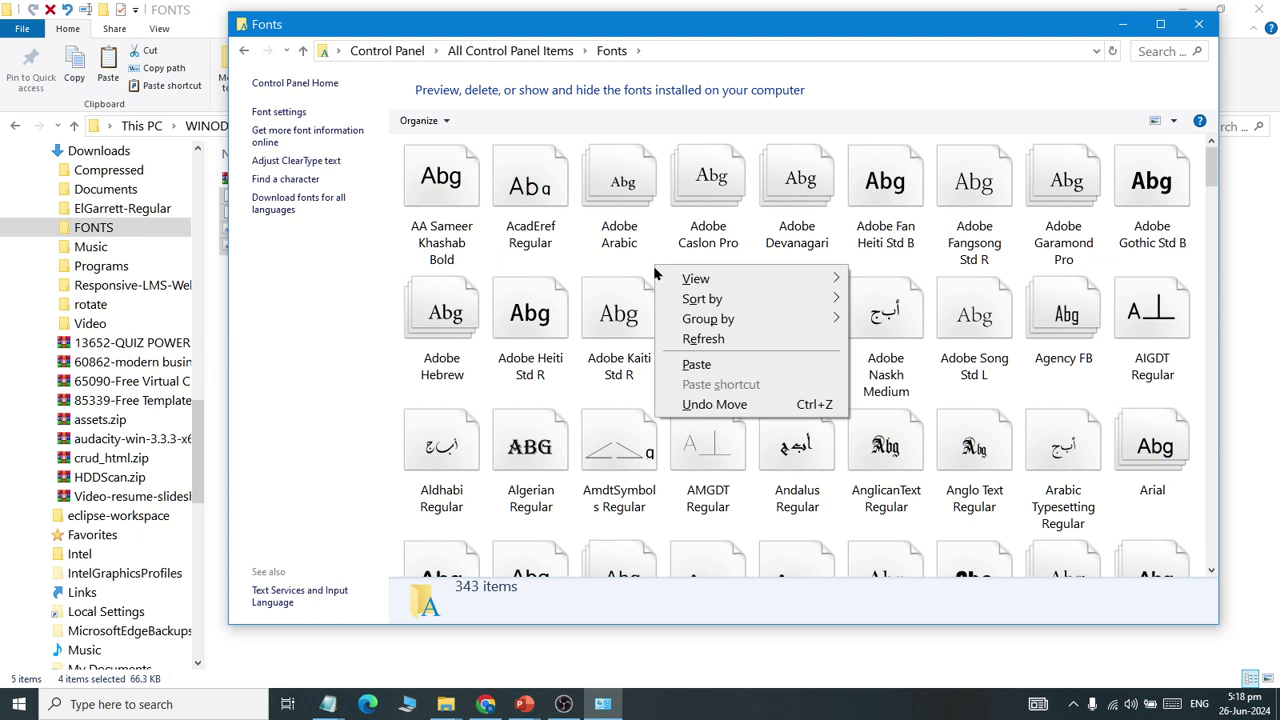
left_click(696, 364)
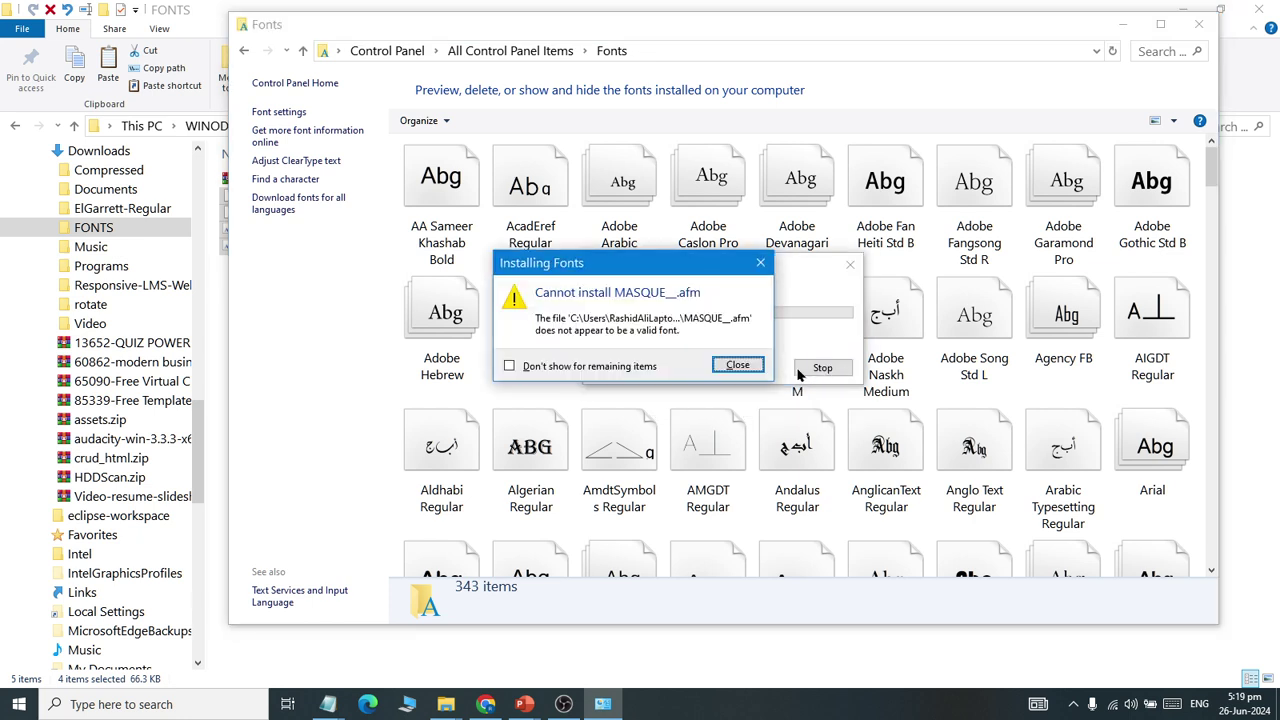
left_click(736, 368)
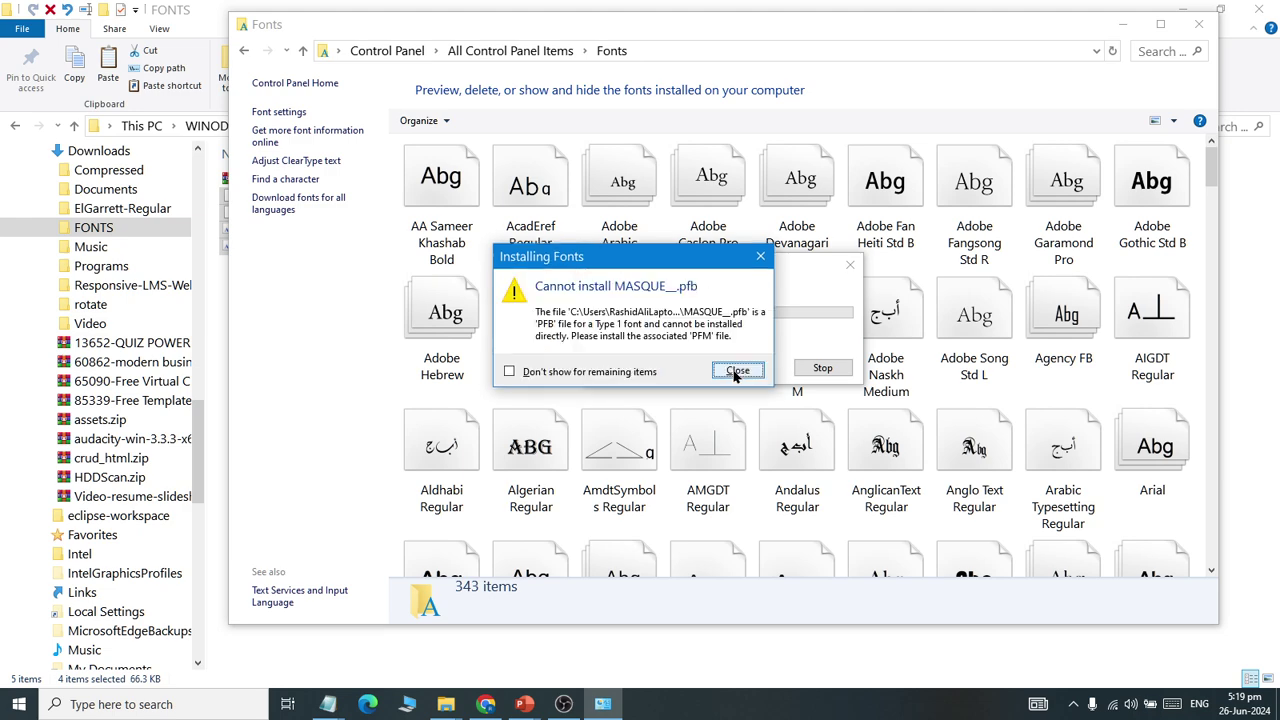
left_click(735, 370)
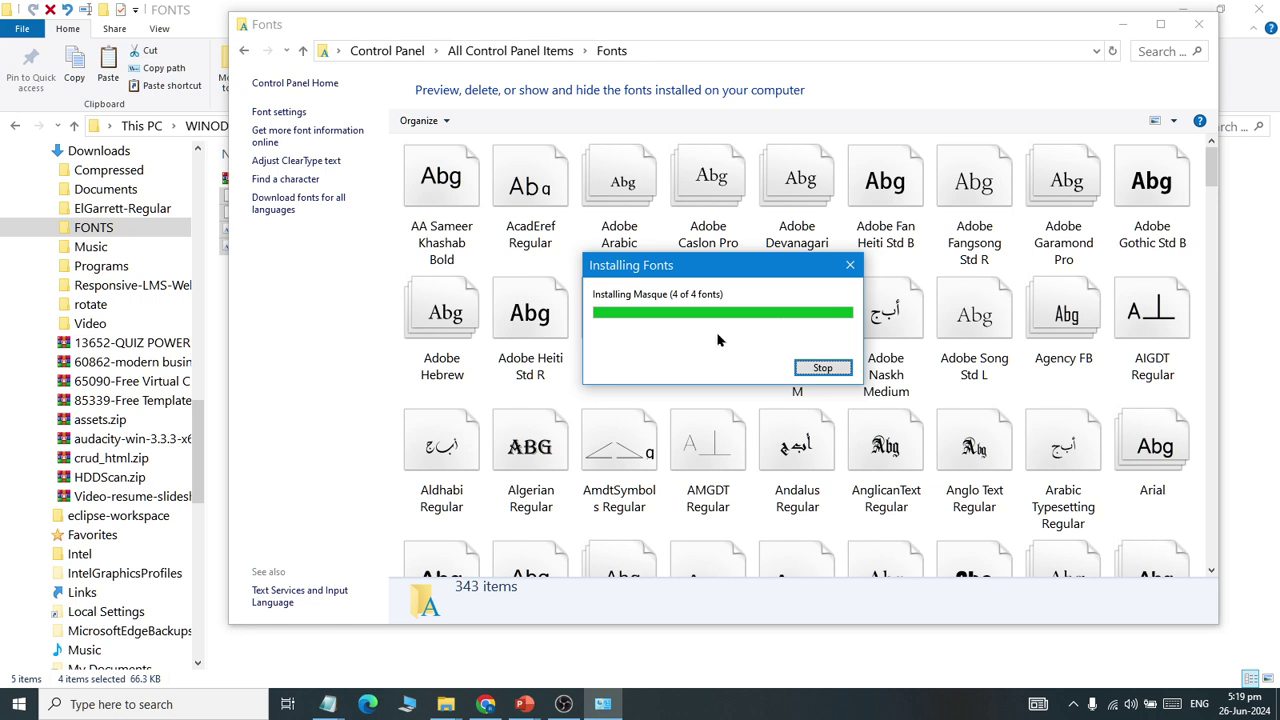
left_click(1201, 23)
left_click(436, 326)
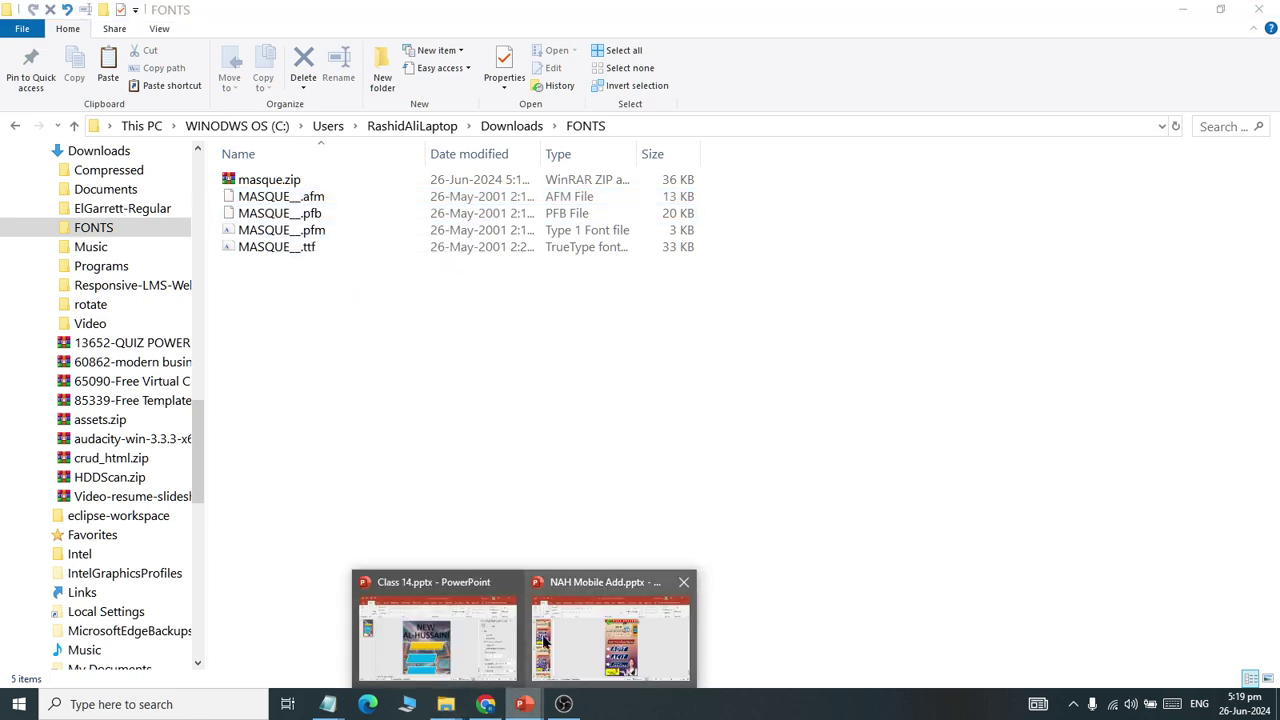
Switch to PowerPoint and close both open presentations, Class 14.pptx and NAH Mobile Add.pptx.
left_click(530, 710)
mouse_move(535, 712)
left_click(452, 645)
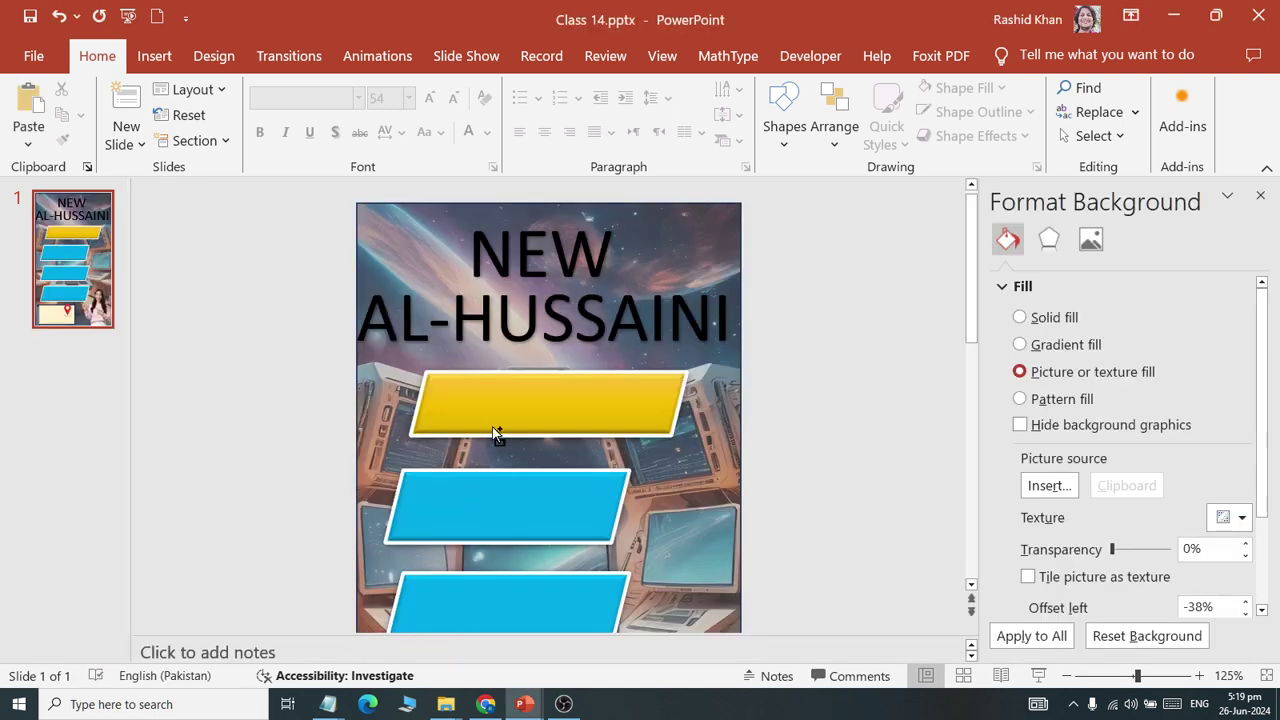
left_click(1257, 15)
left_click(1257, 15)
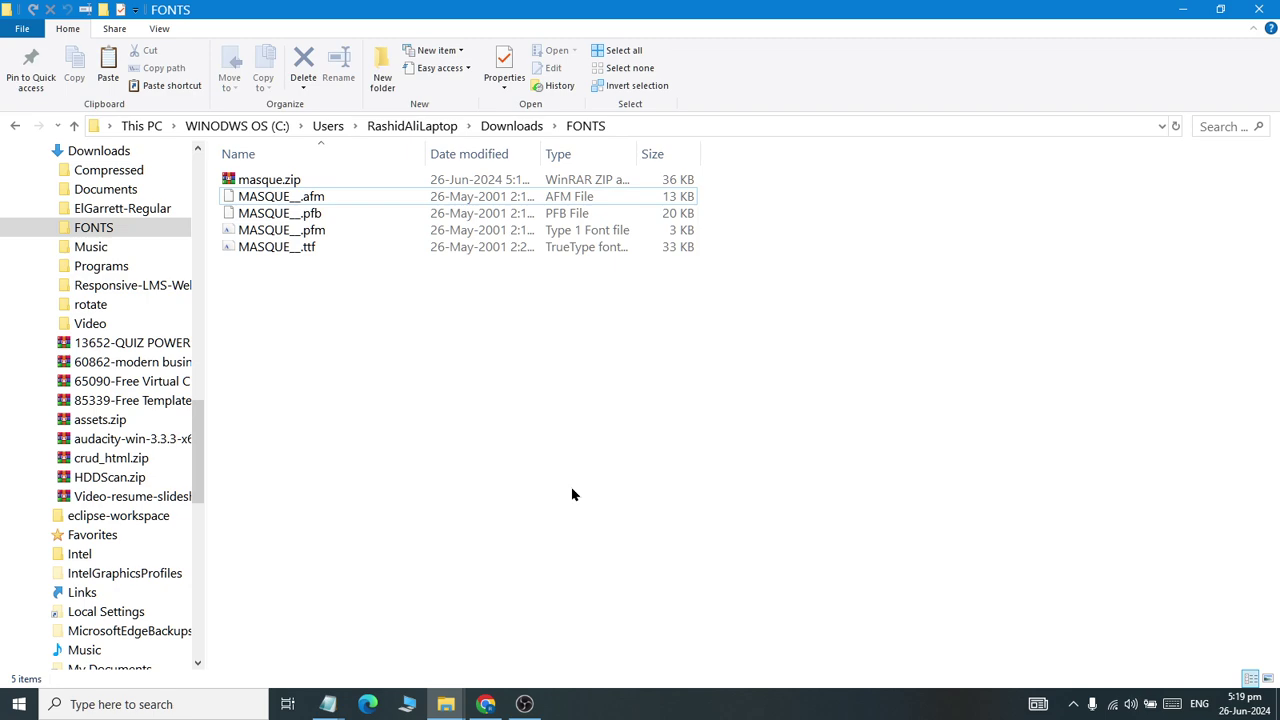
Restart PowerPoint with the Run command powerpnt and reopen the recent presentation Class 14.pptx.
key("super+r")
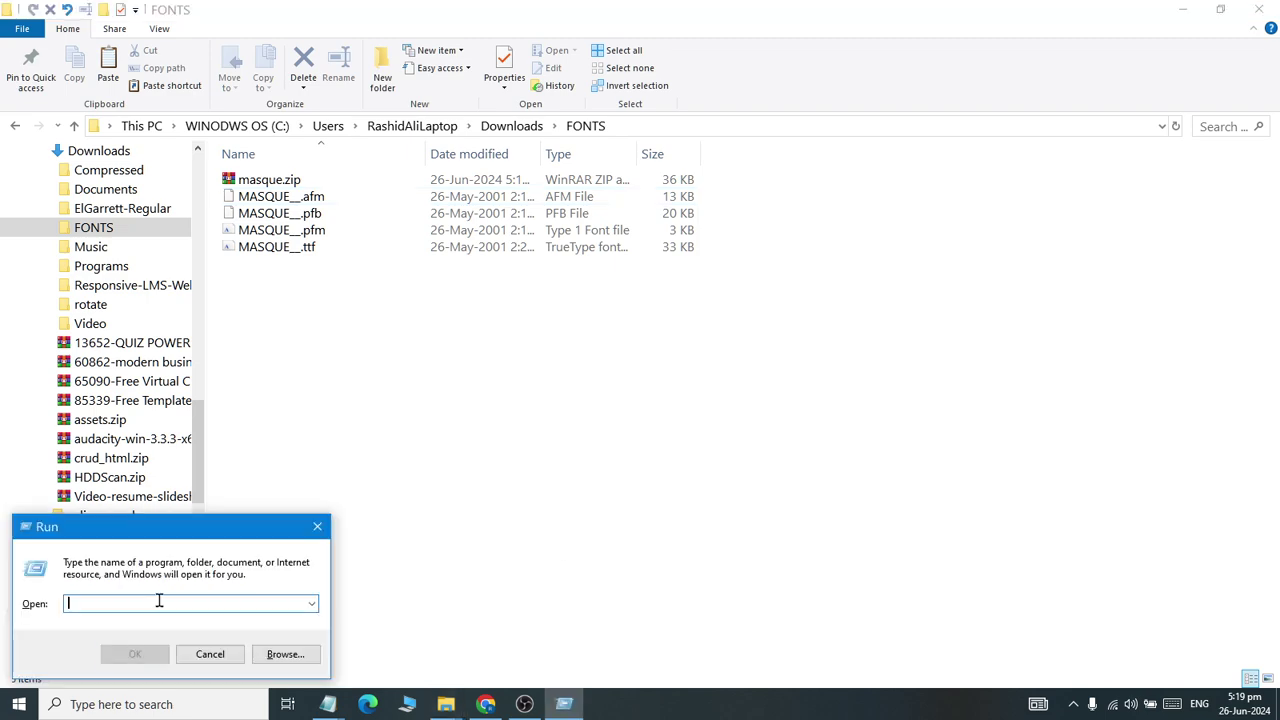
type("powerpnt")
key("Return")
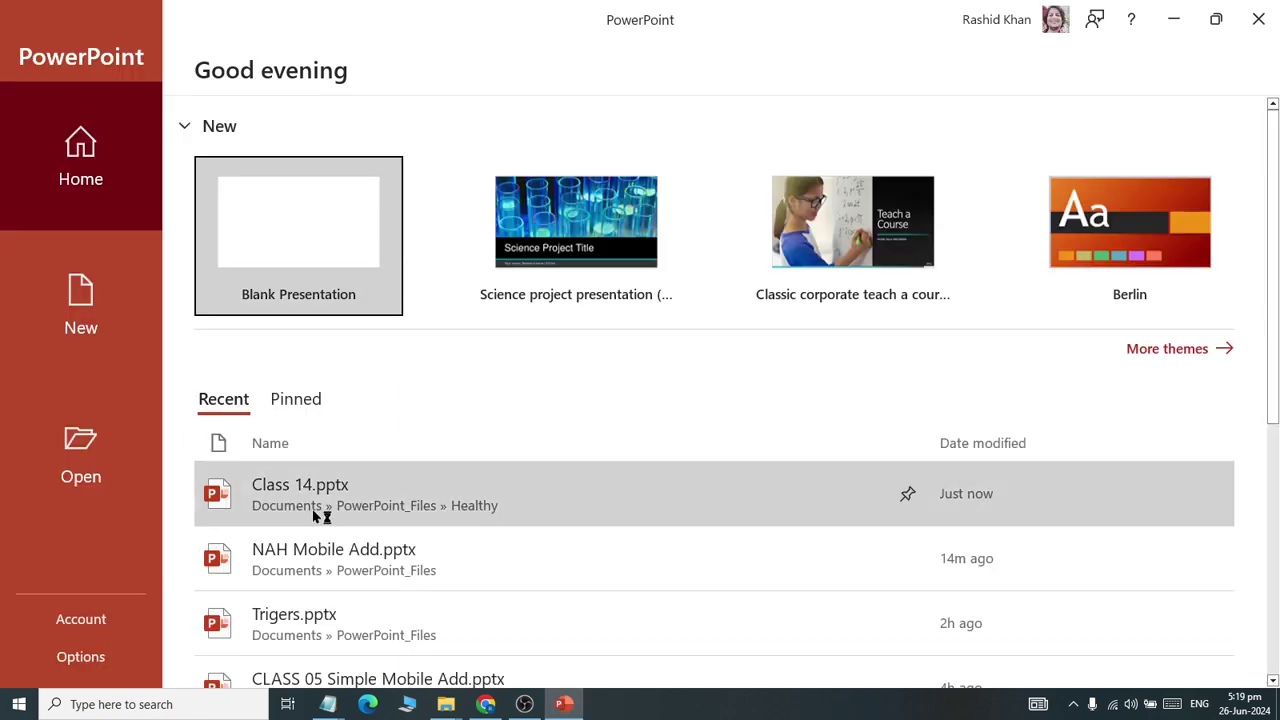
left_click(316, 512)
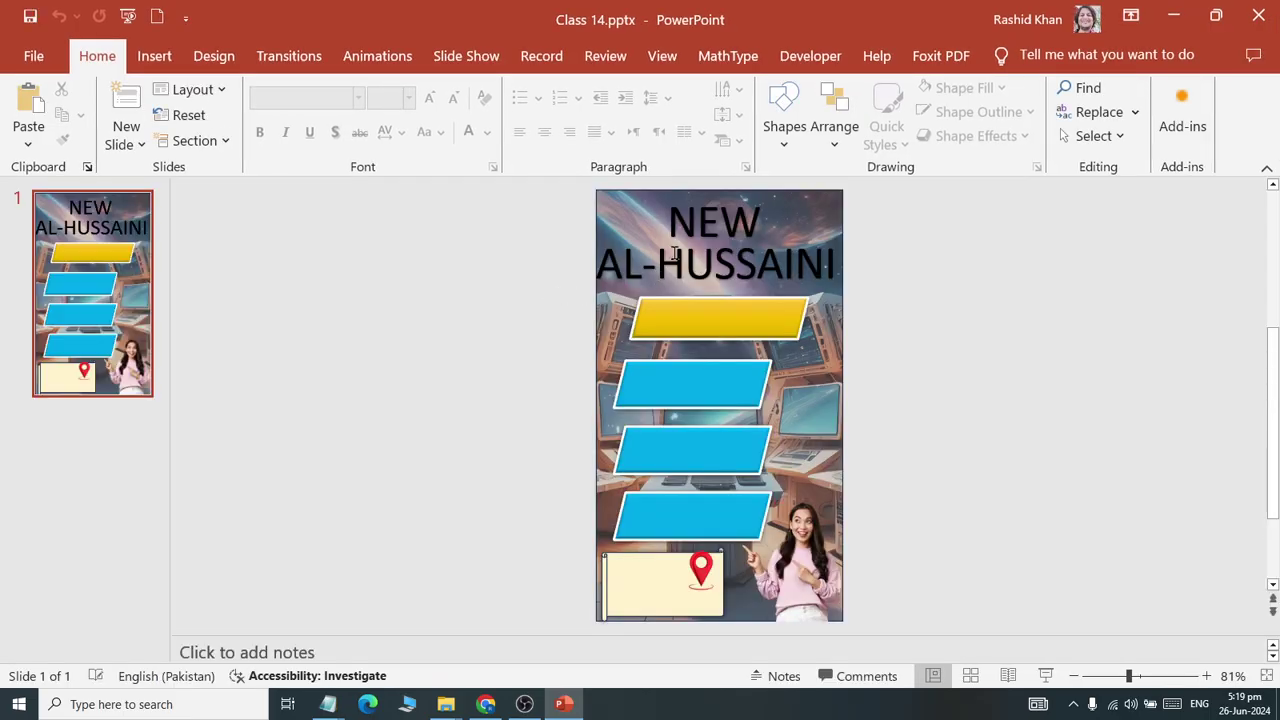
Select the AL-HUSSAINI WordArt on the poster and open the list of available fonts for it.
left_click(705, 240)
left_click(357, 98)
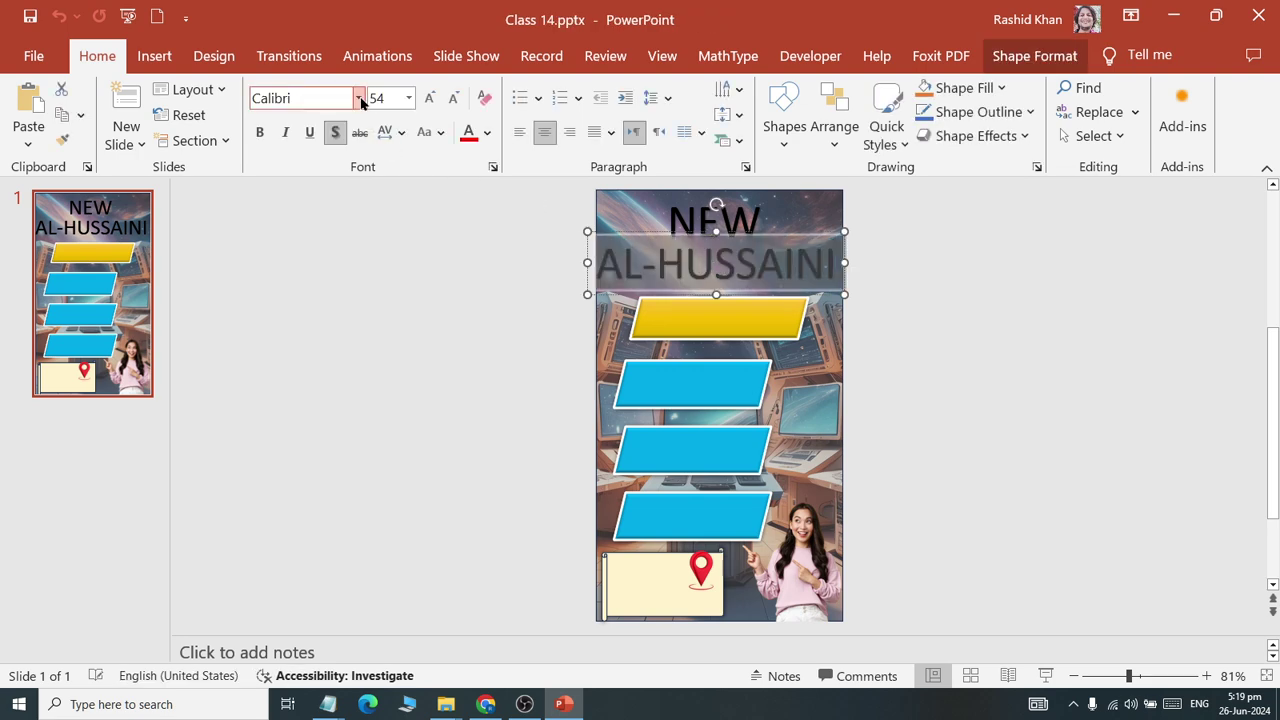